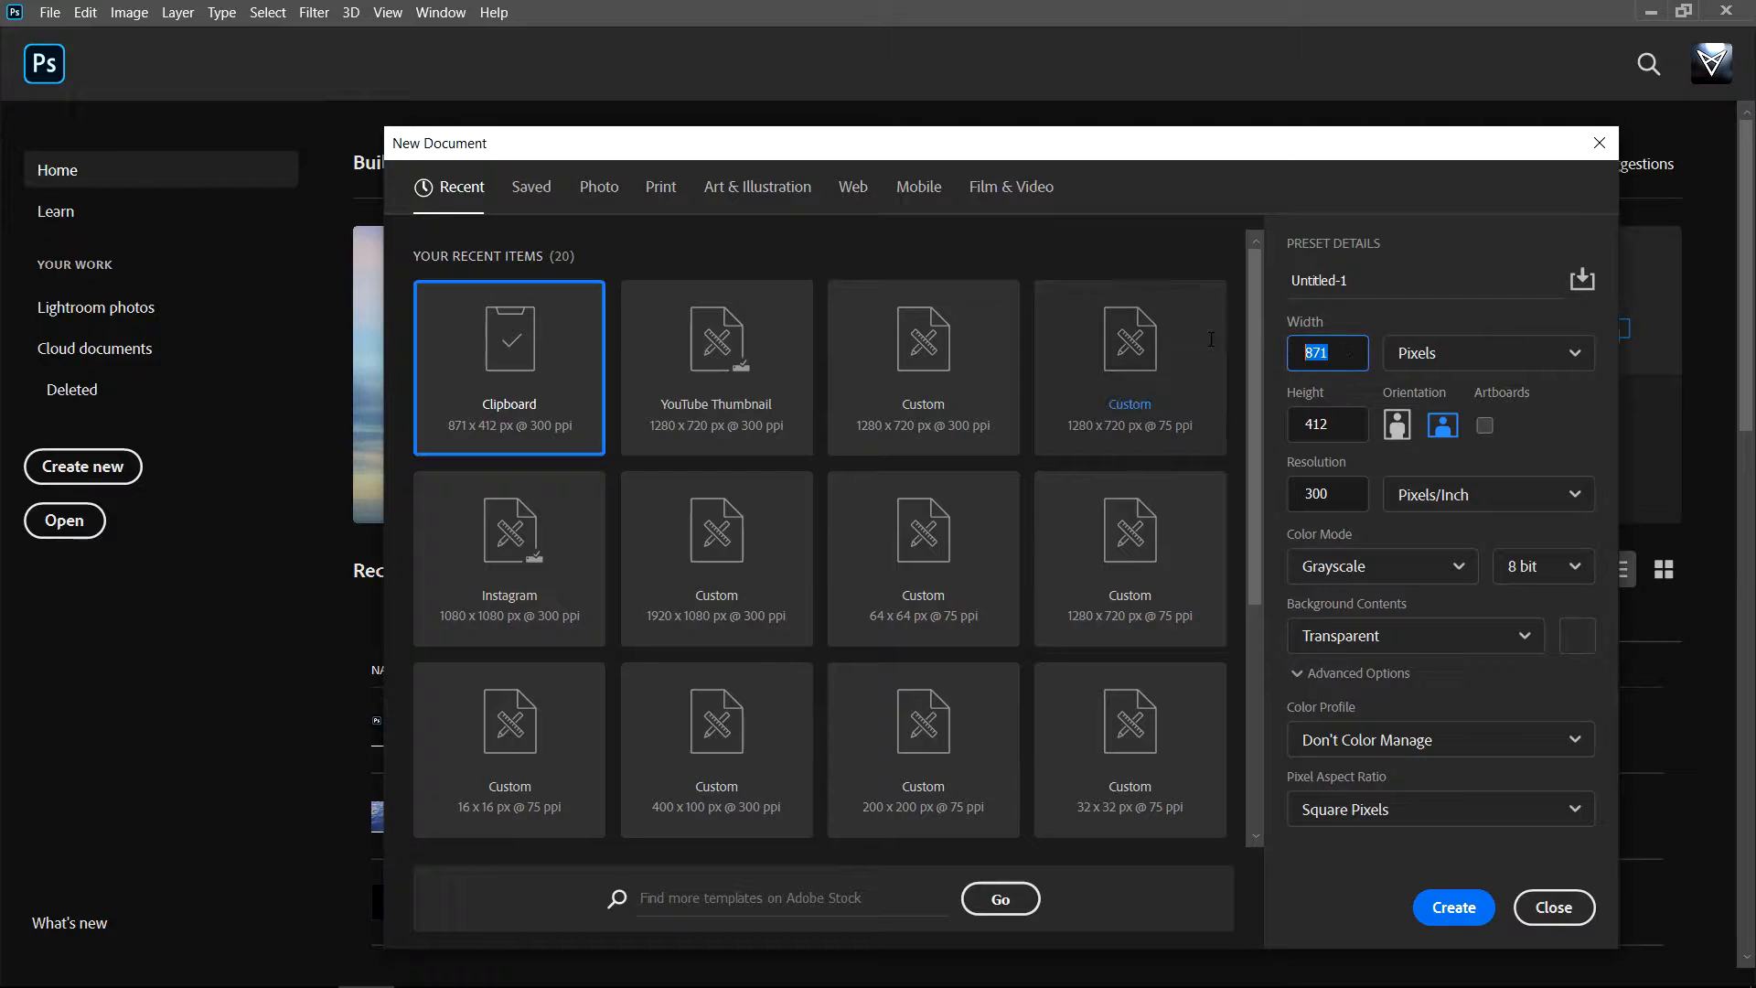
Create a new 1280 × 720 pixel document at 75 pixels/inch in RGB Color with a transparent background
type("1280")
key("Tab")
type("720")
key("Tab")
type("7")
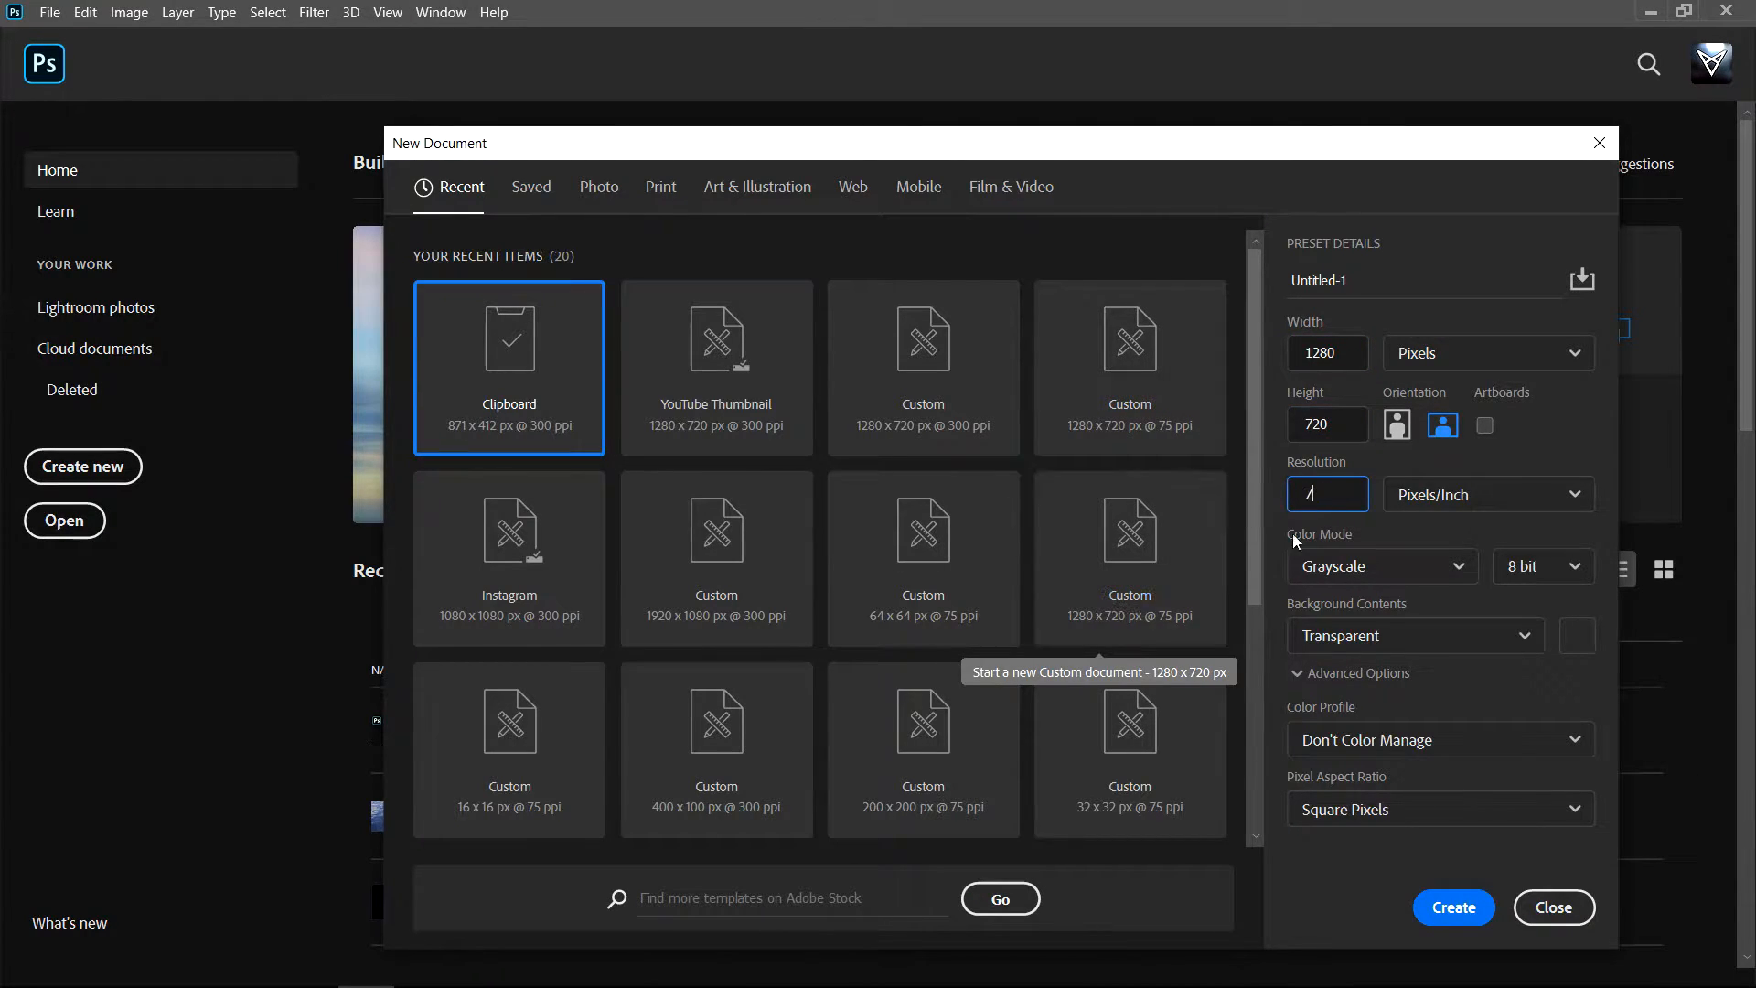
type("5")
left_click(1398, 571)
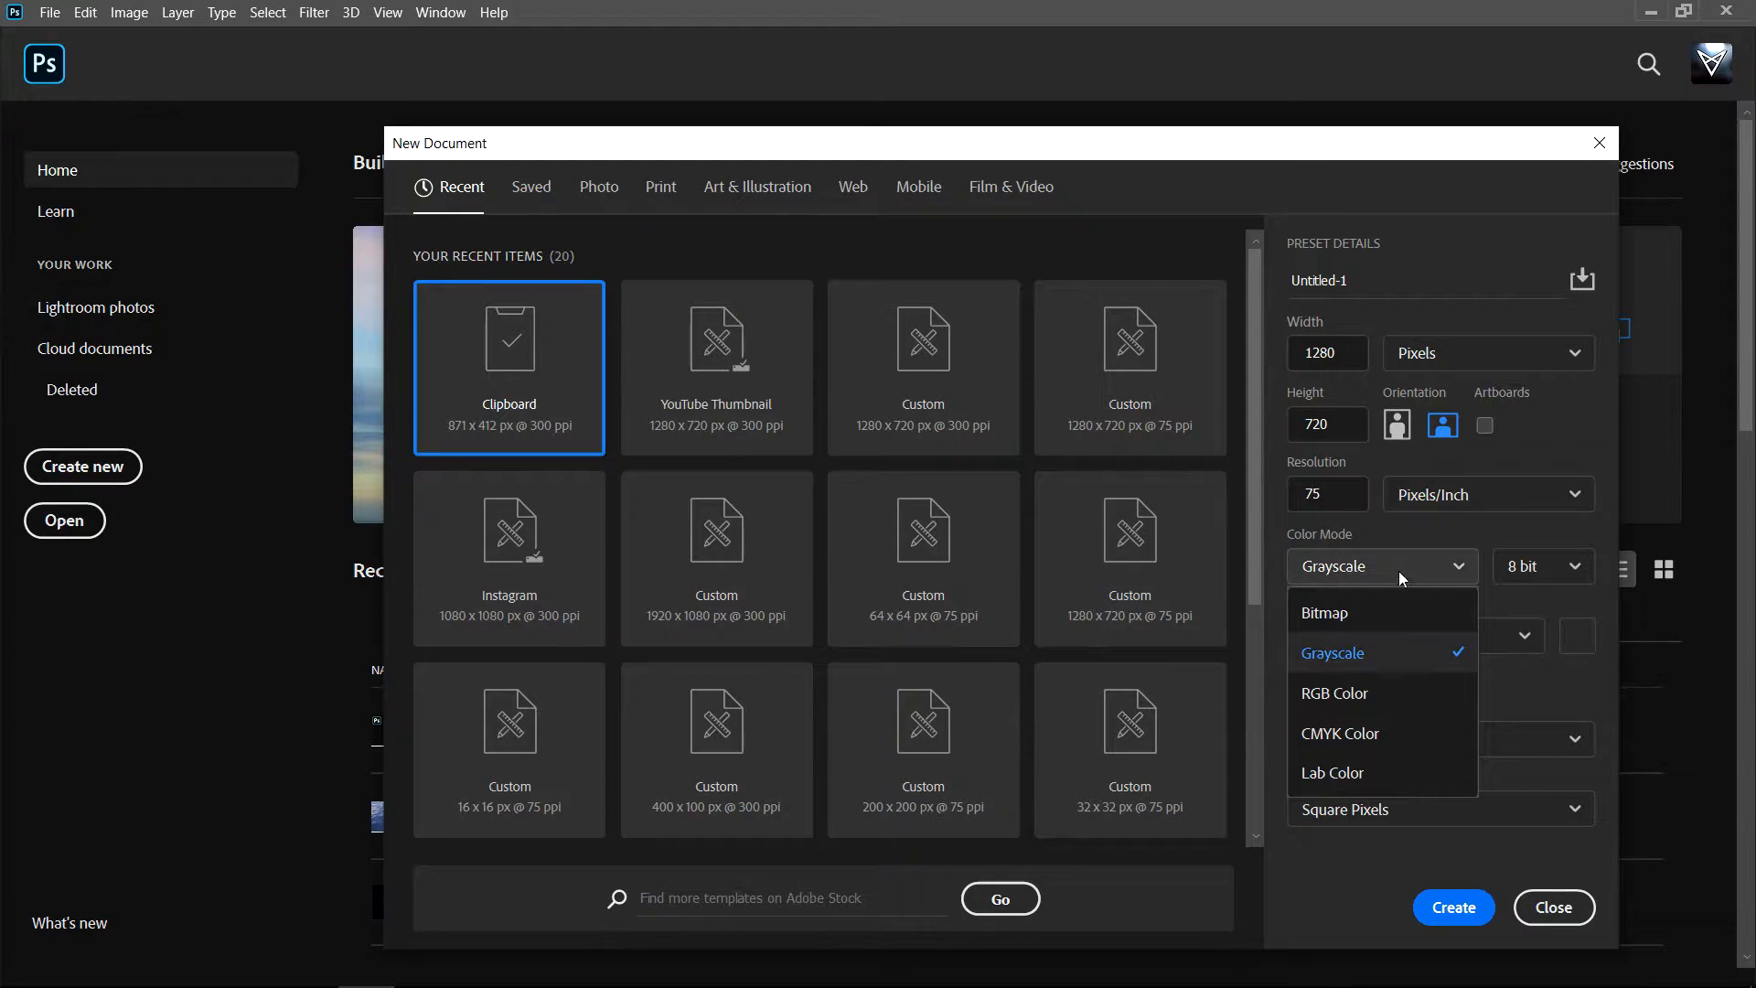
left_click(1354, 693)
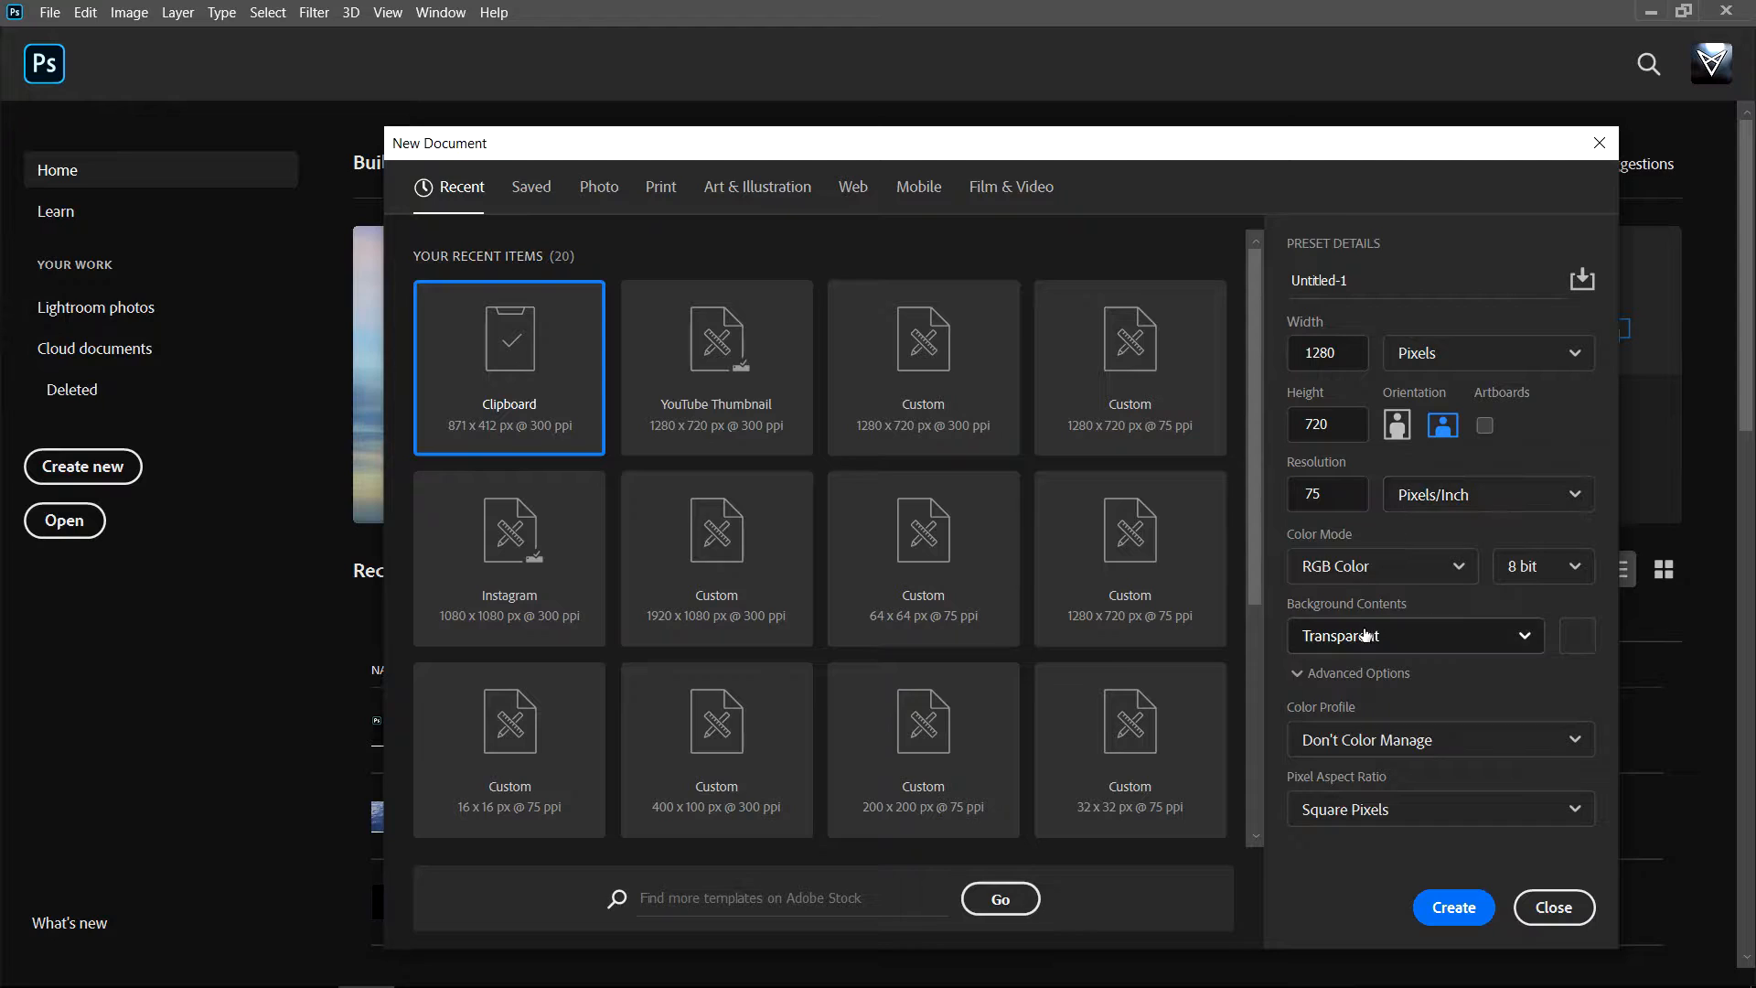
left_click(1454, 908)
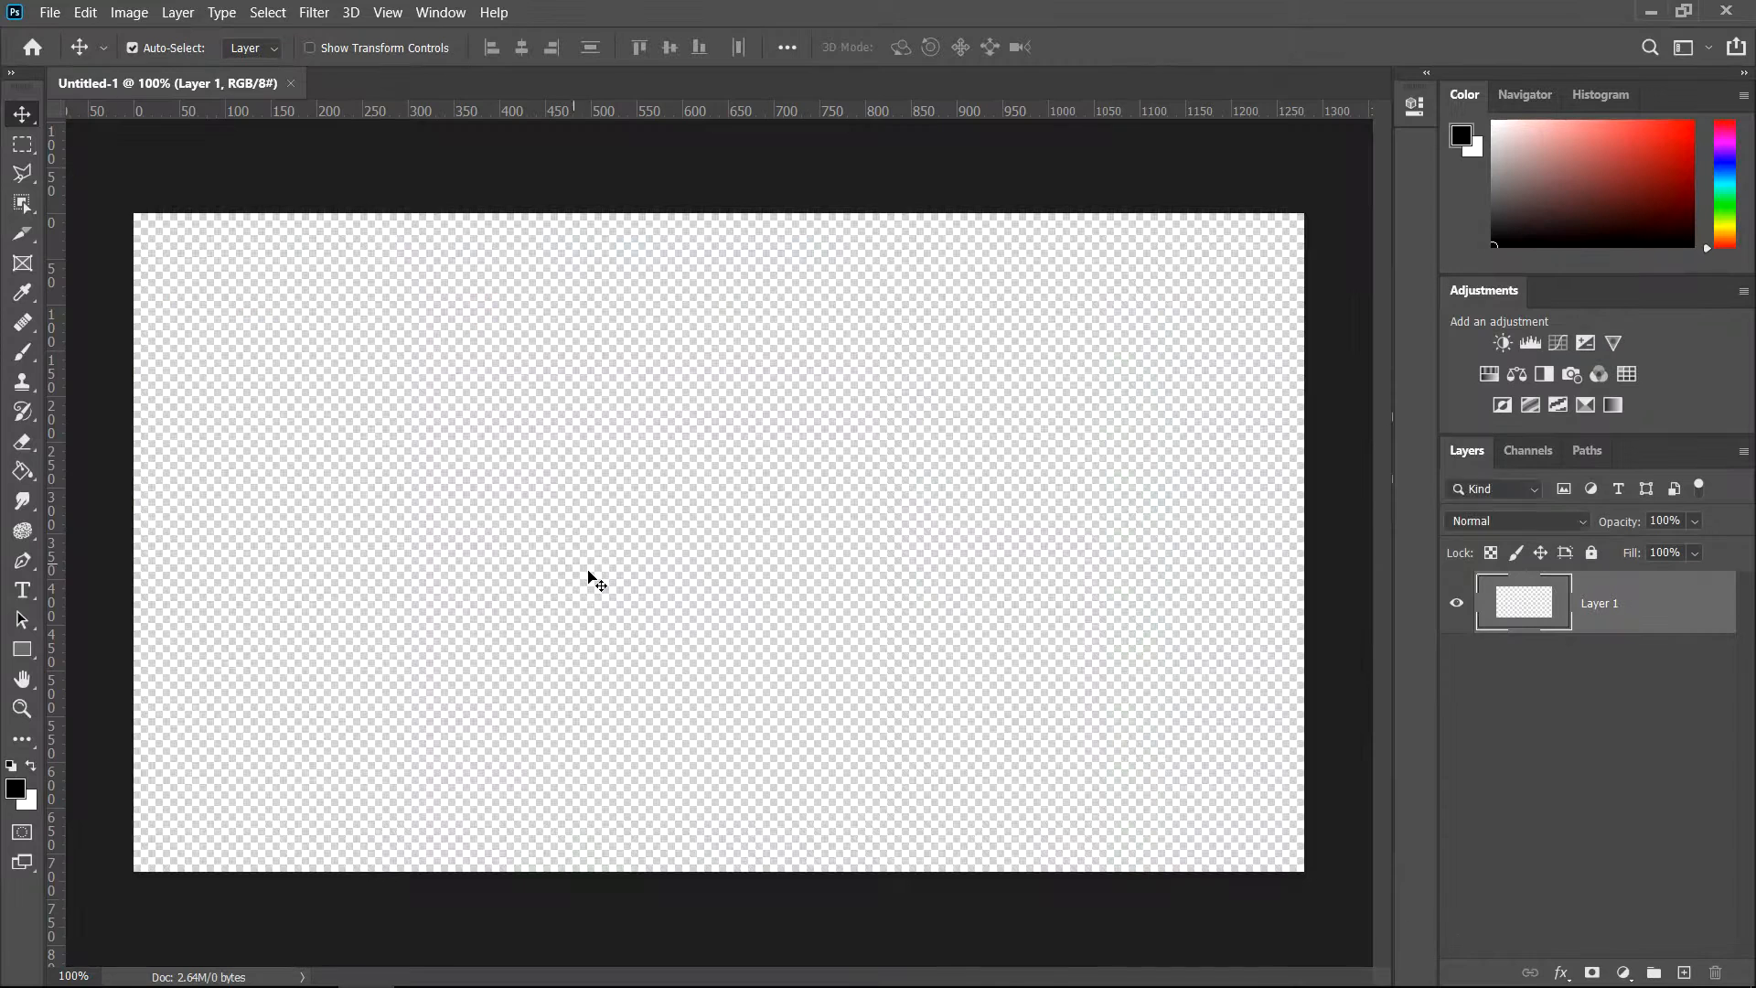
Fill the empty layer with the near-black foreground color #141414 using the Paint Bucket
left_click(23, 471)
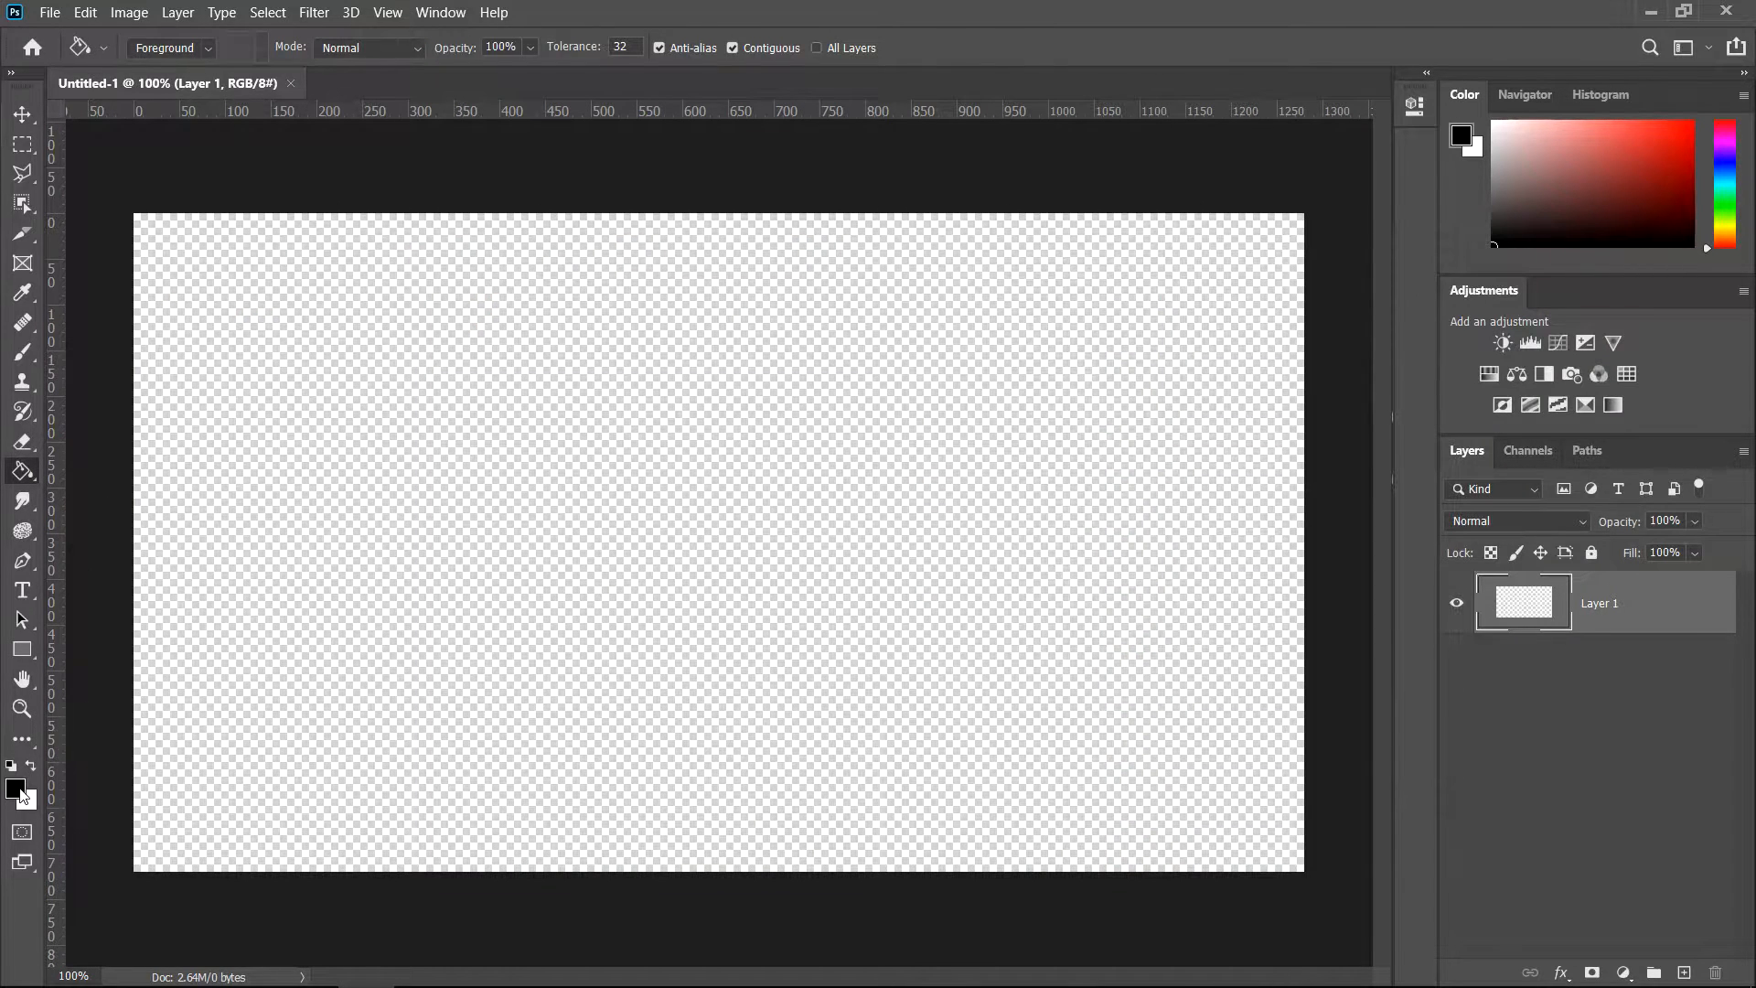
left_click(20, 794)
left_click_drag(1061, 539, 1017, 547)
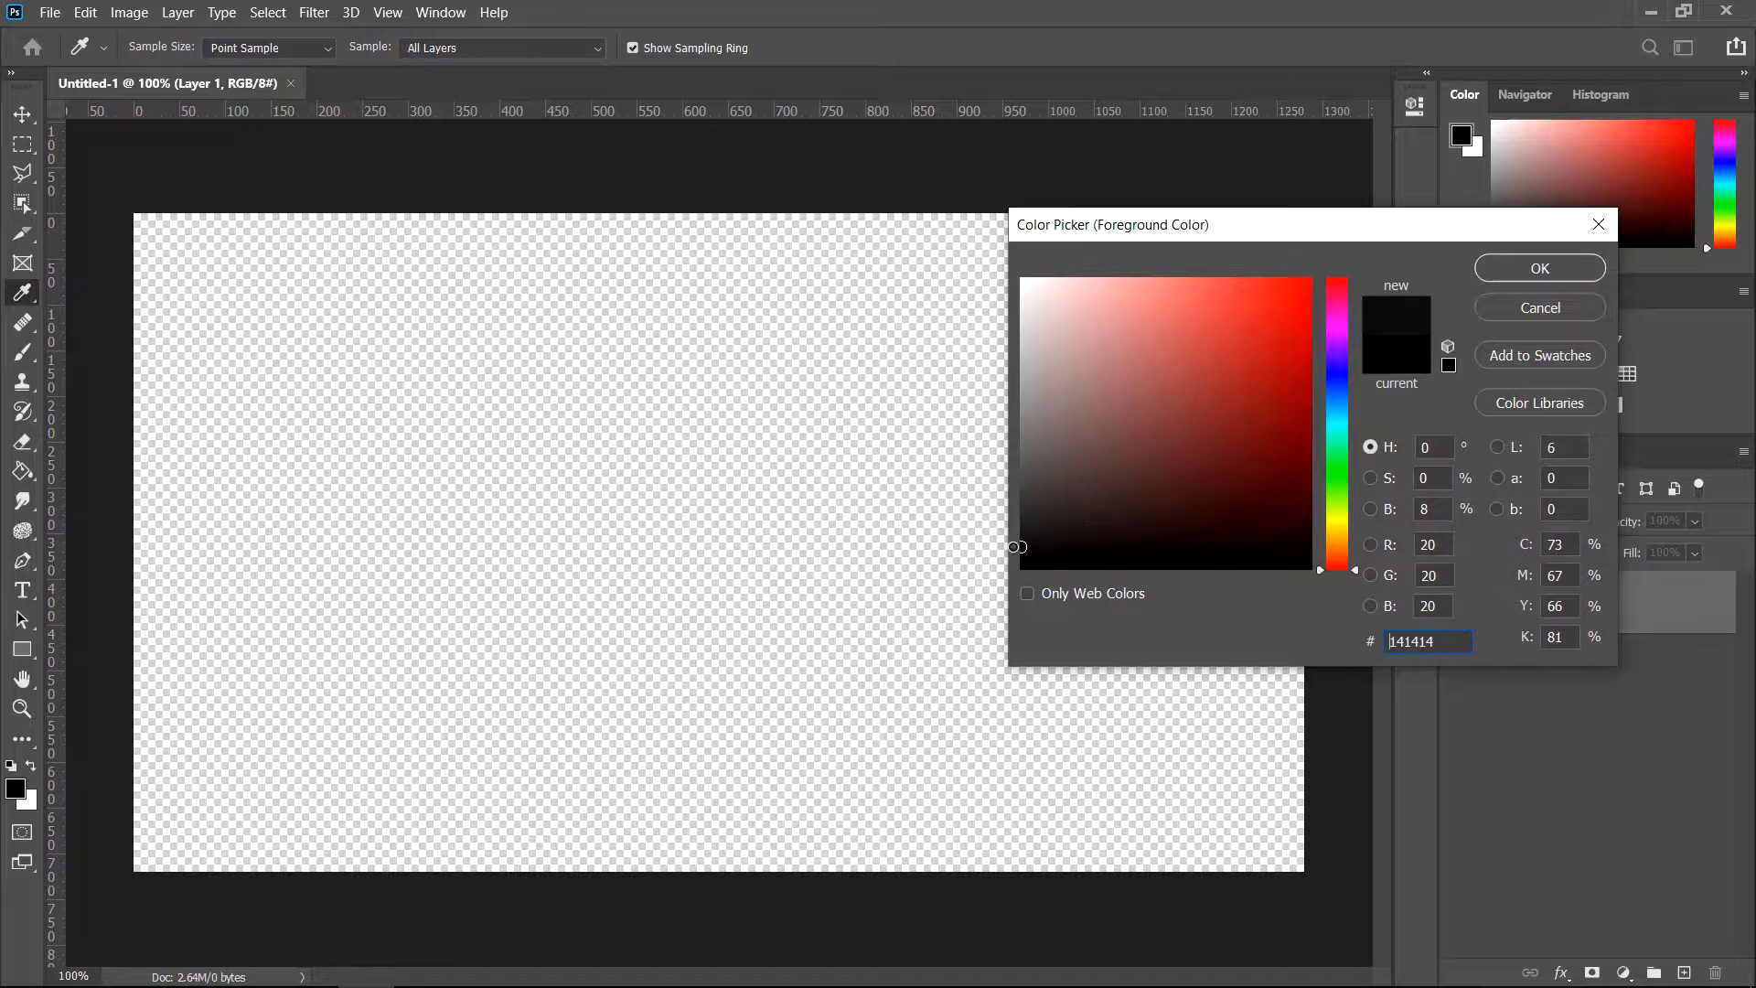
left_click(1490, 269)
left_click(1047, 501)
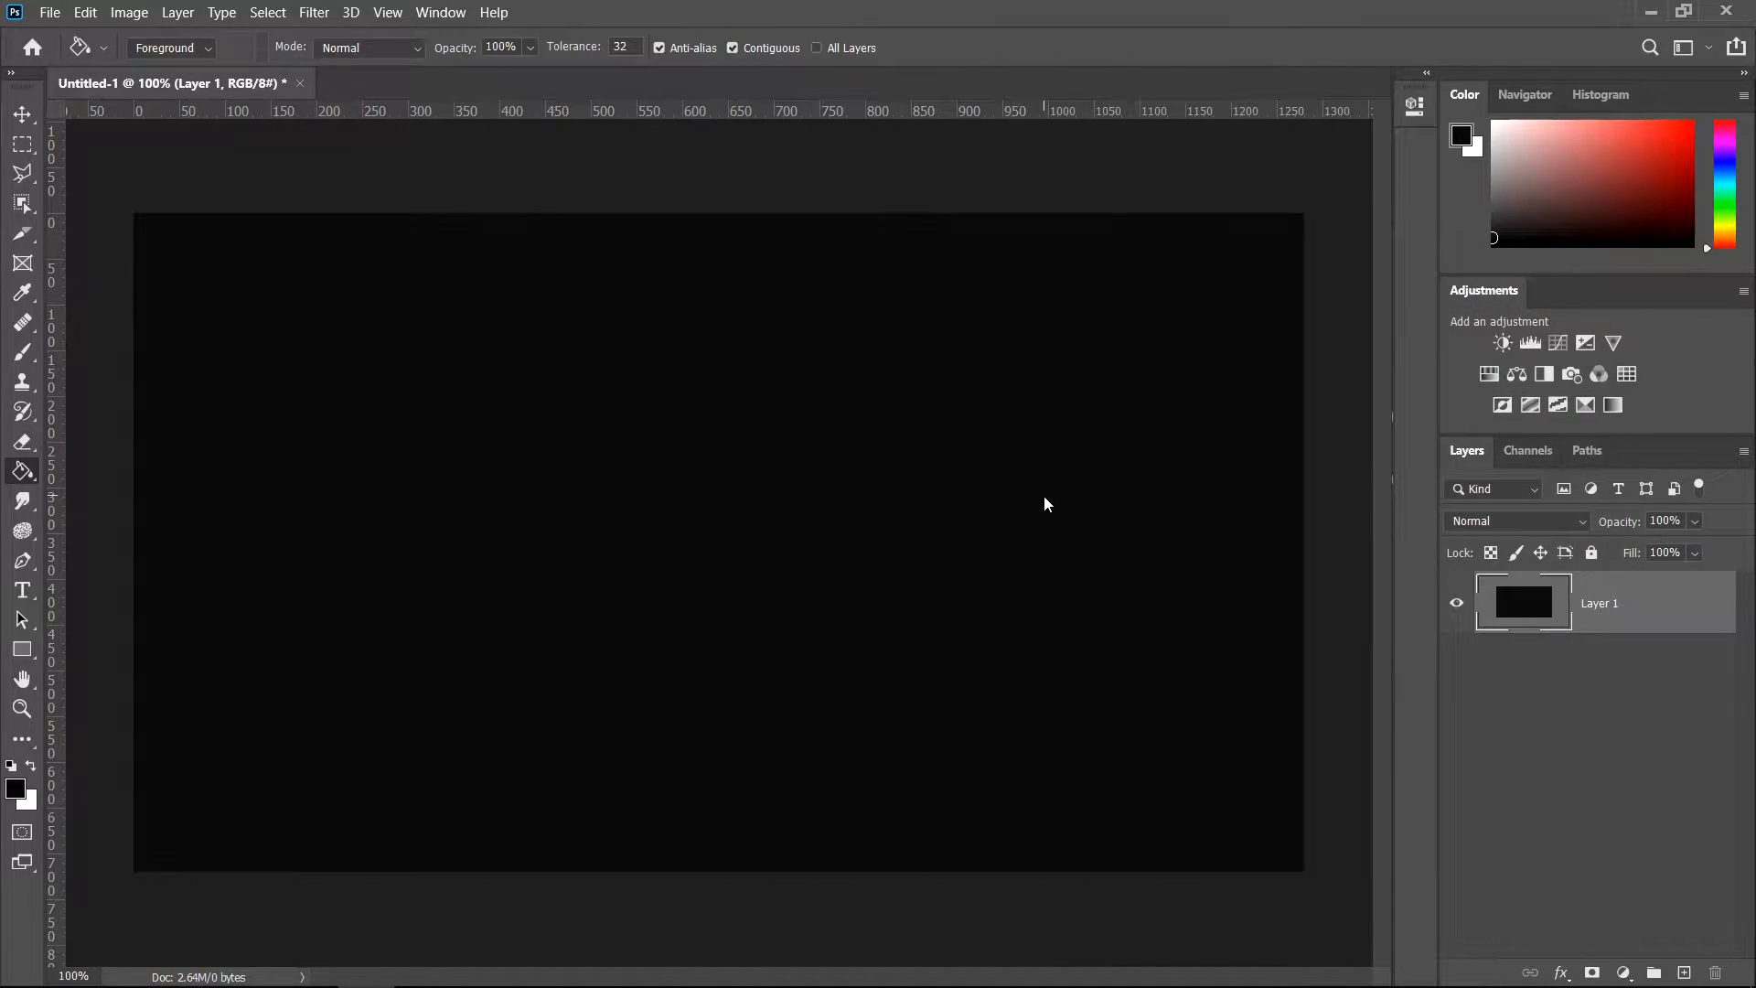
Set the foreground color to white #ffffff and add the text ICE in a large text box across the canvas
left_click(22, 590)
left_click(15, 788)
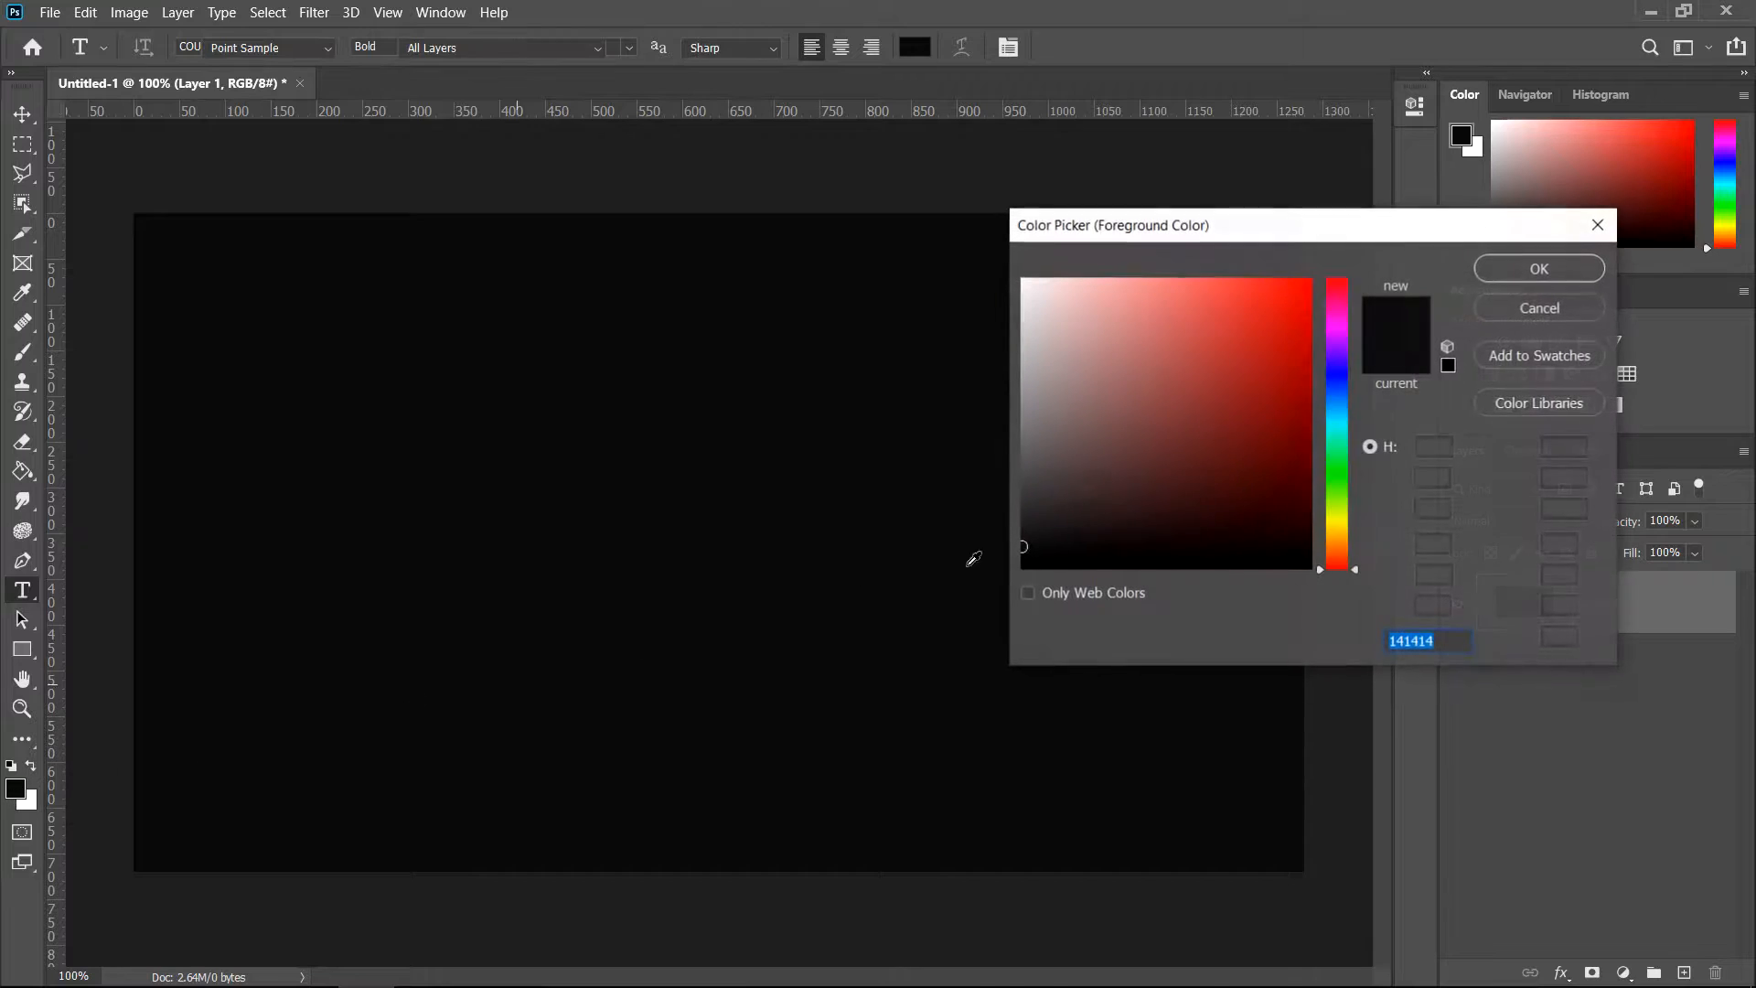
type("ffffff")
left_click(1525, 267)
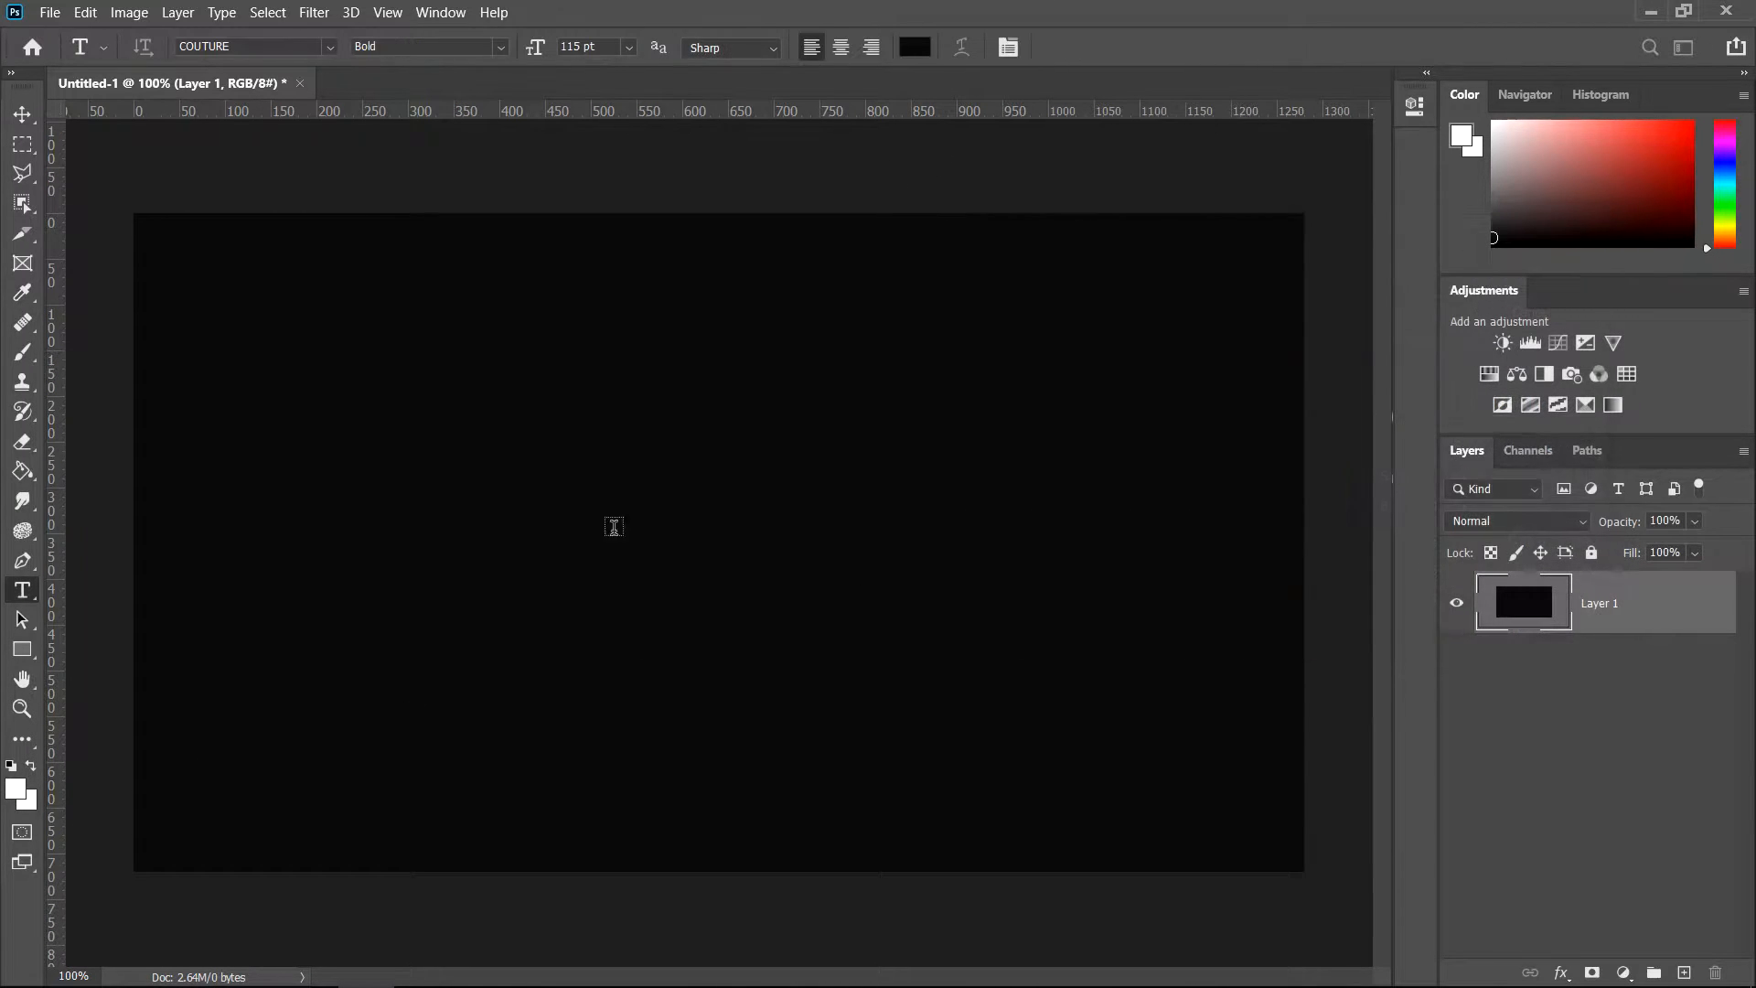
left_click_drag(236, 313, 1197, 816)
type("ICE")
Set the ICE text to 360 pt and shrink its text box to fit closely around the letters
key("ctrl+a")
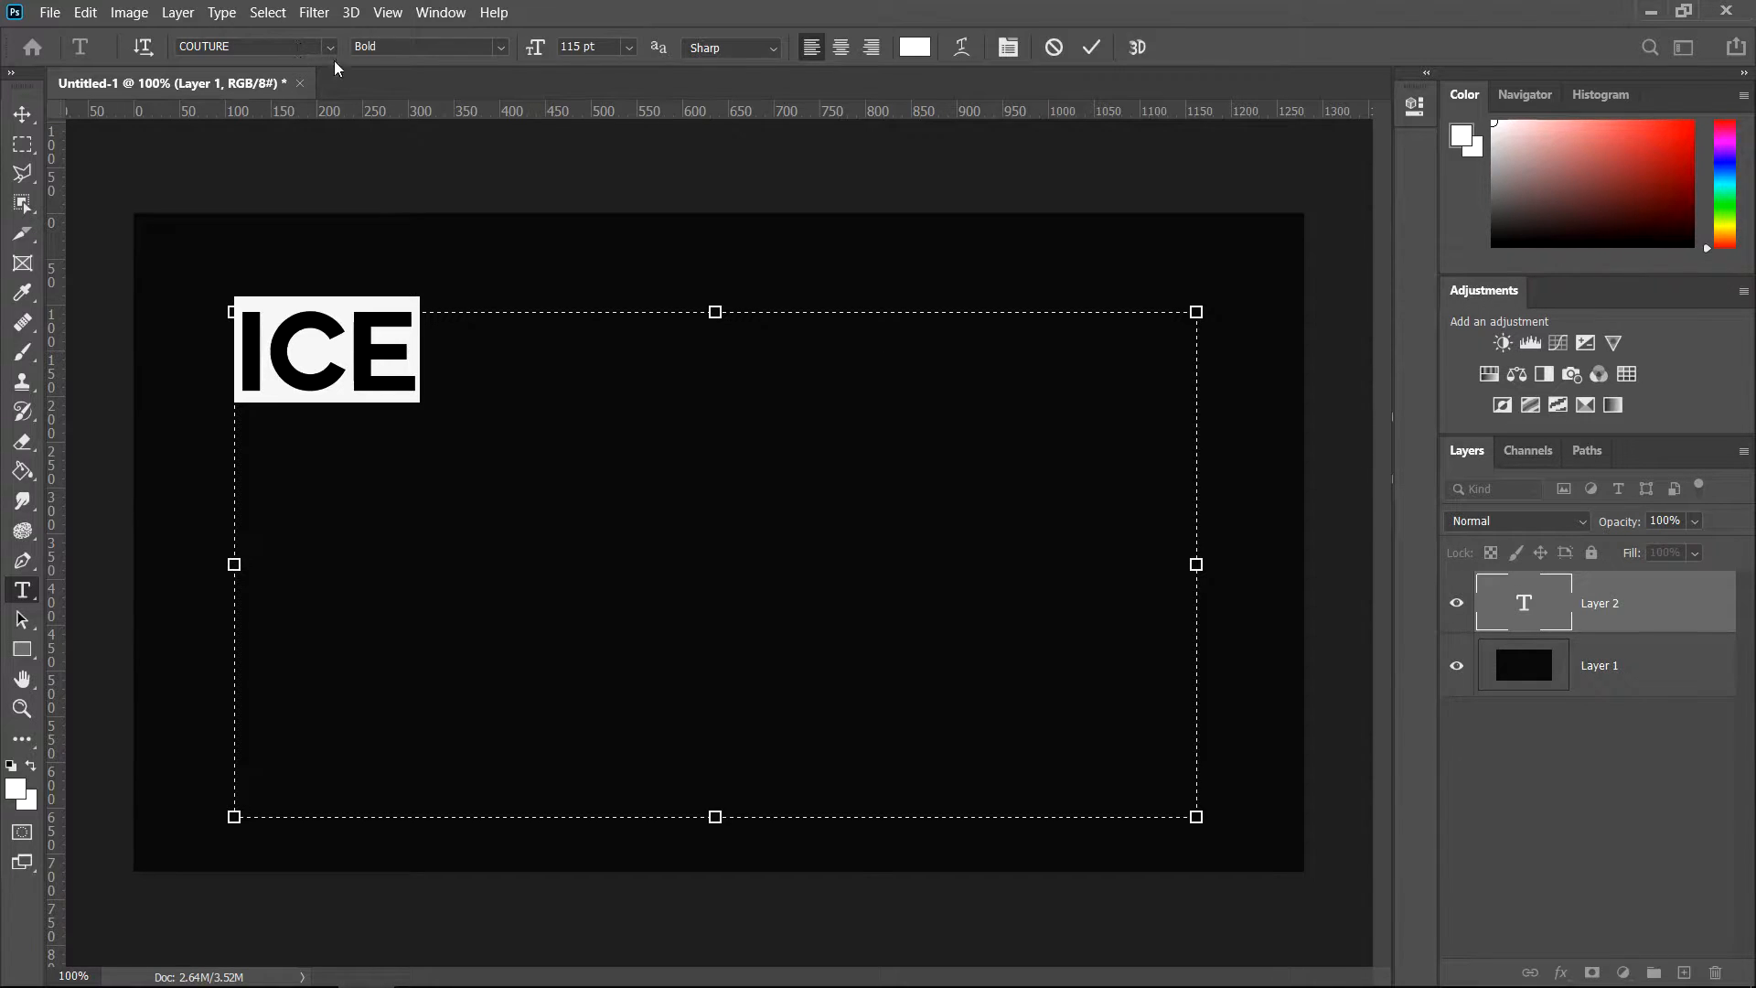
left_click_drag(538, 51, 823, 42)
left_click(880, 532)
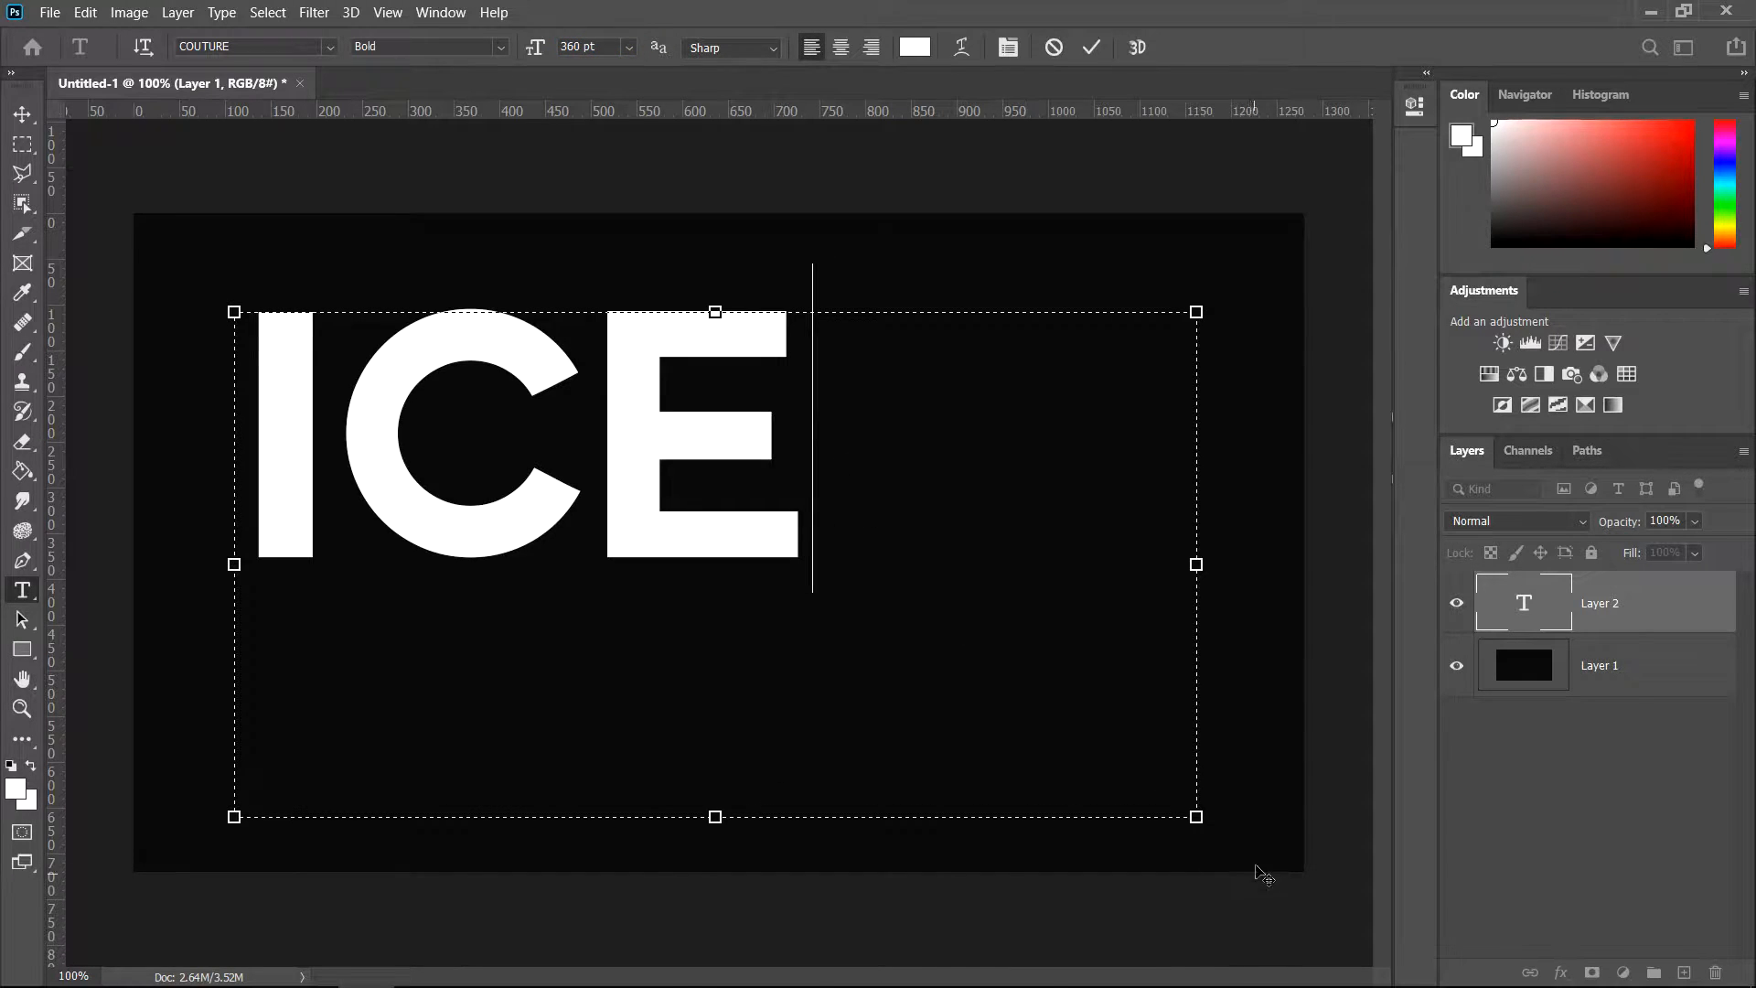
left_click_drag(1197, 819, 803, 558)
left_click_drag(803, 435, 814, 436)
Center the ICE text horizontally and vertically on the canvas, leaving no active selection
left_click(23, 115)
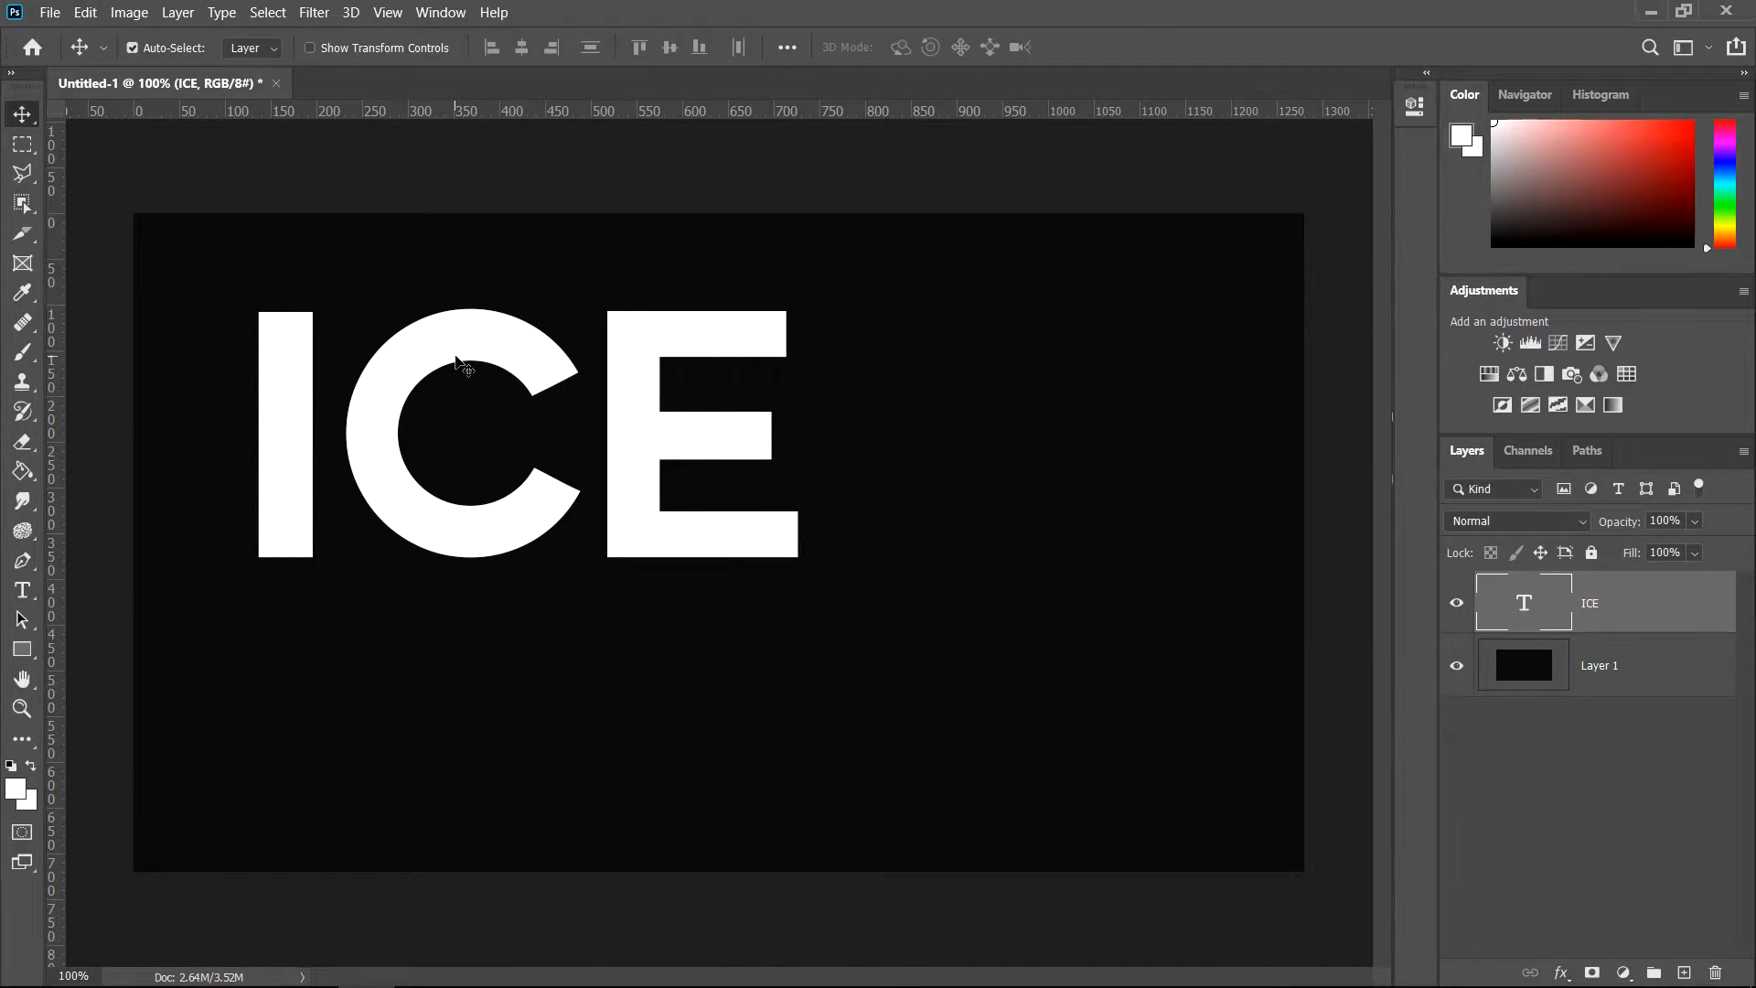
key("ctrl+a")
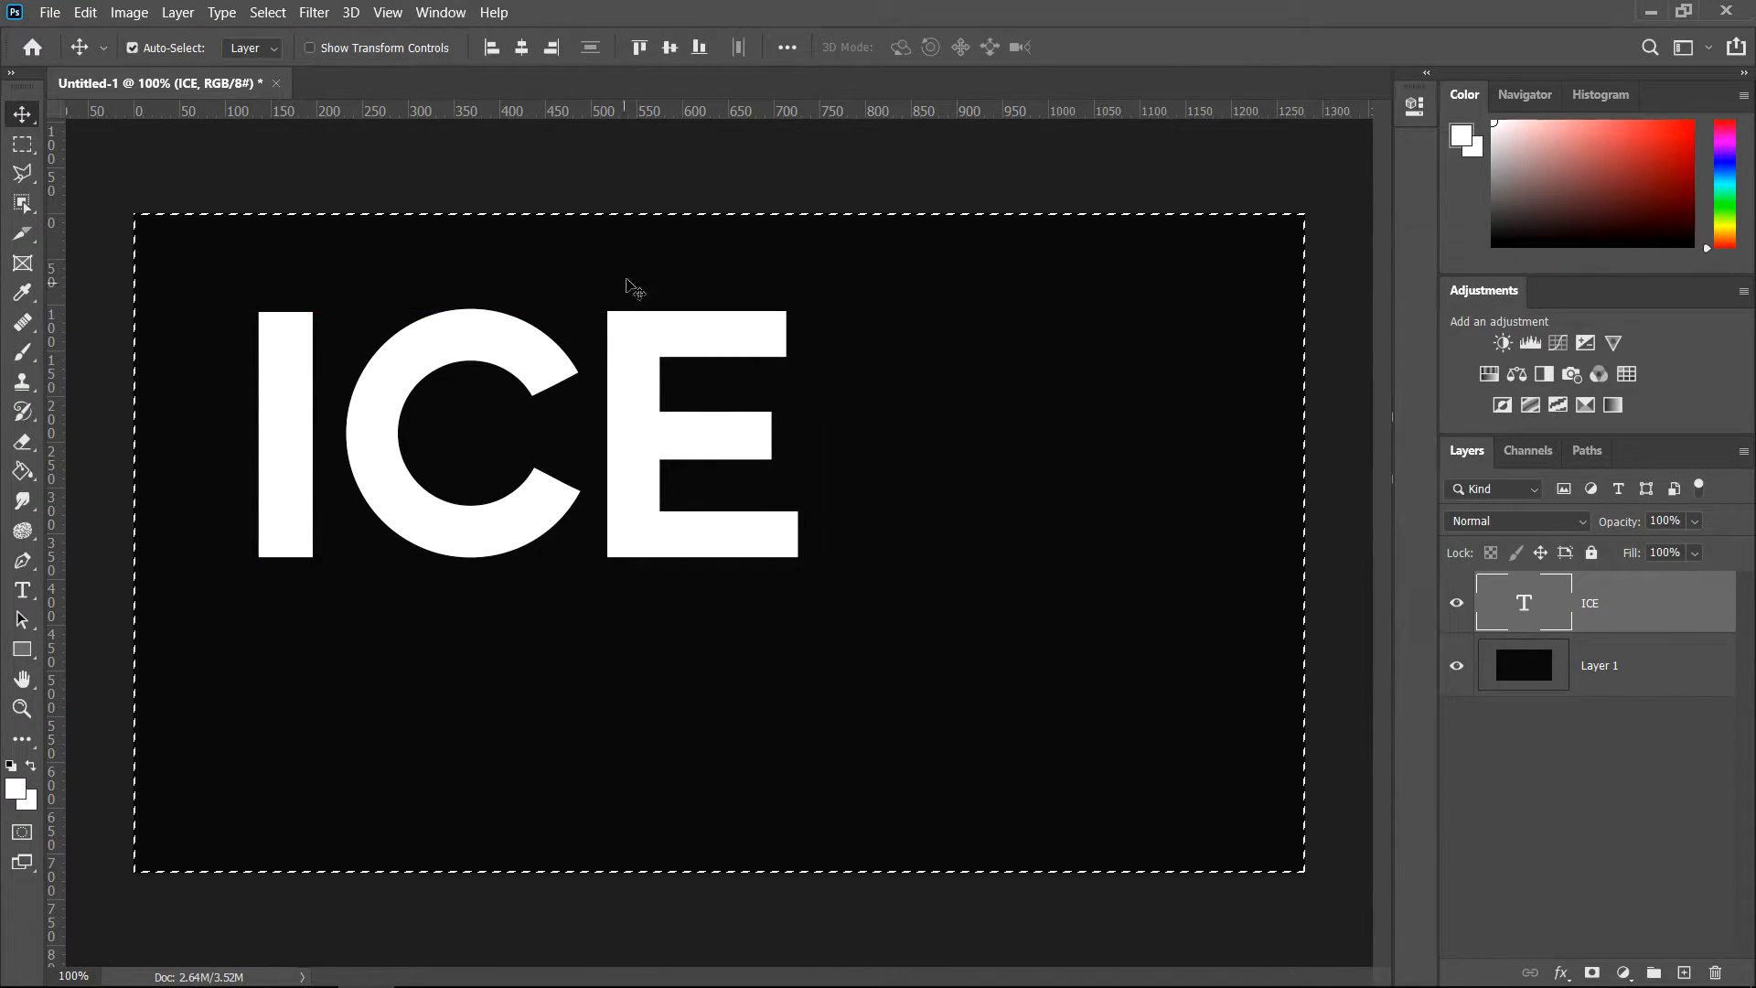
left_click(521, 48)
left_click(670, 47)
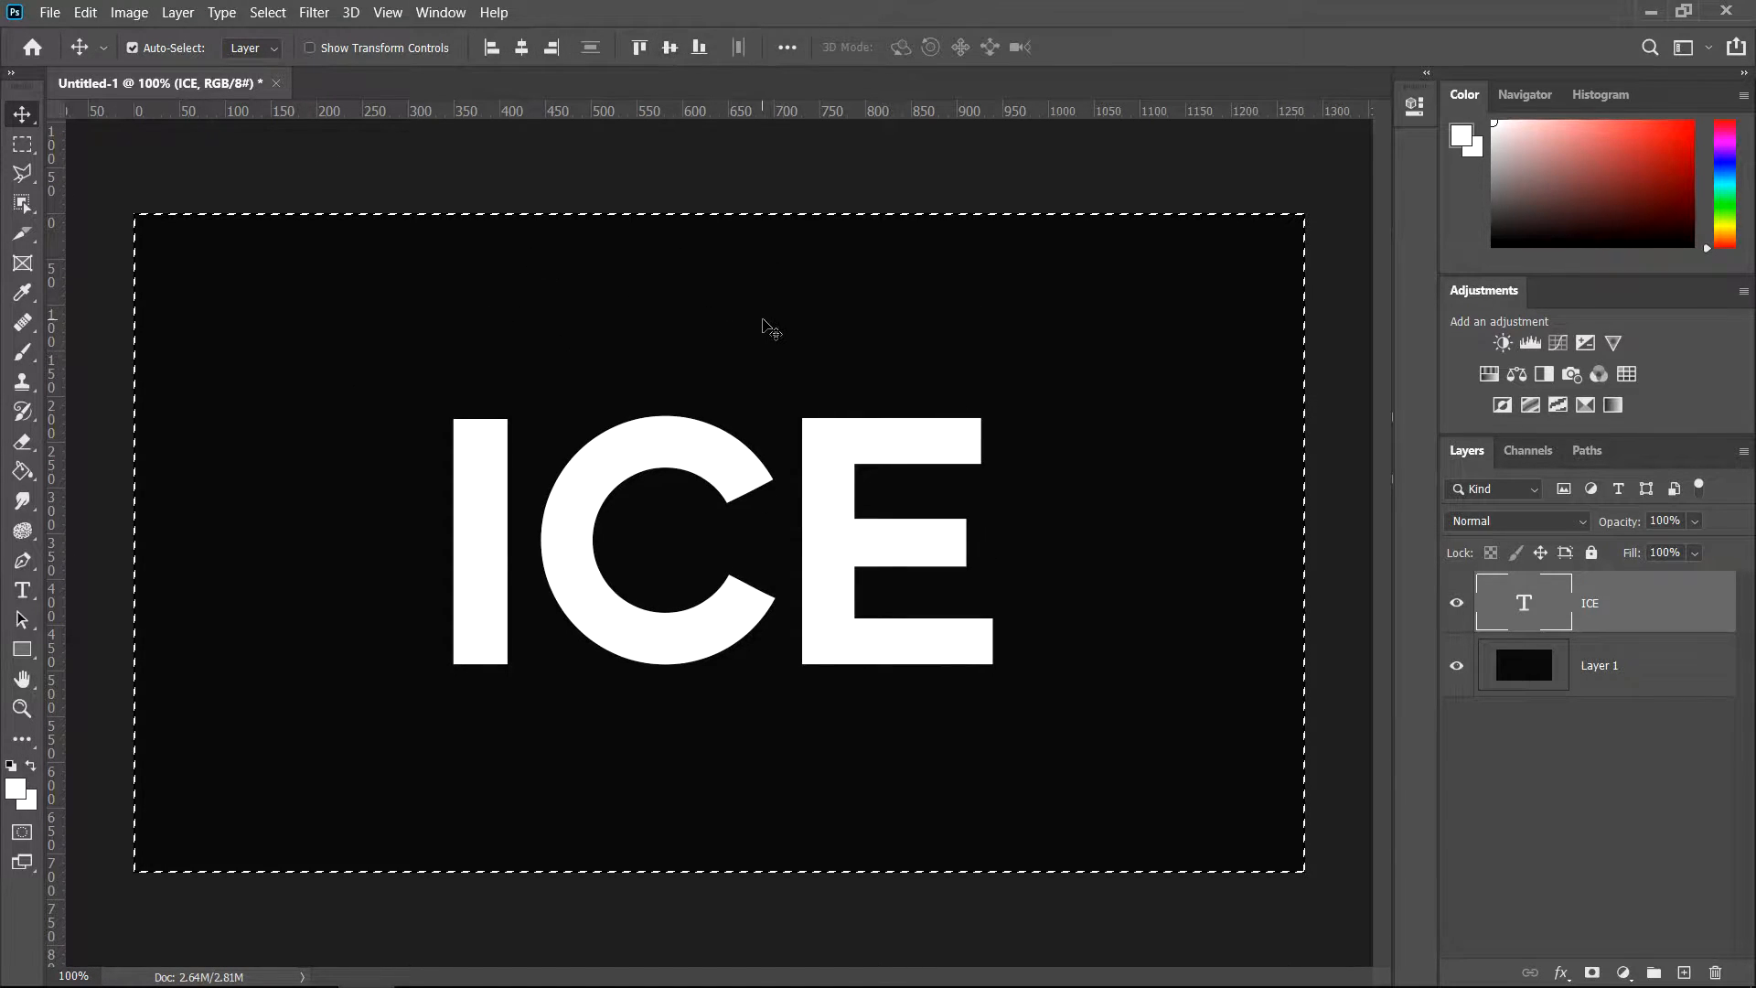
key("ctrl+d")
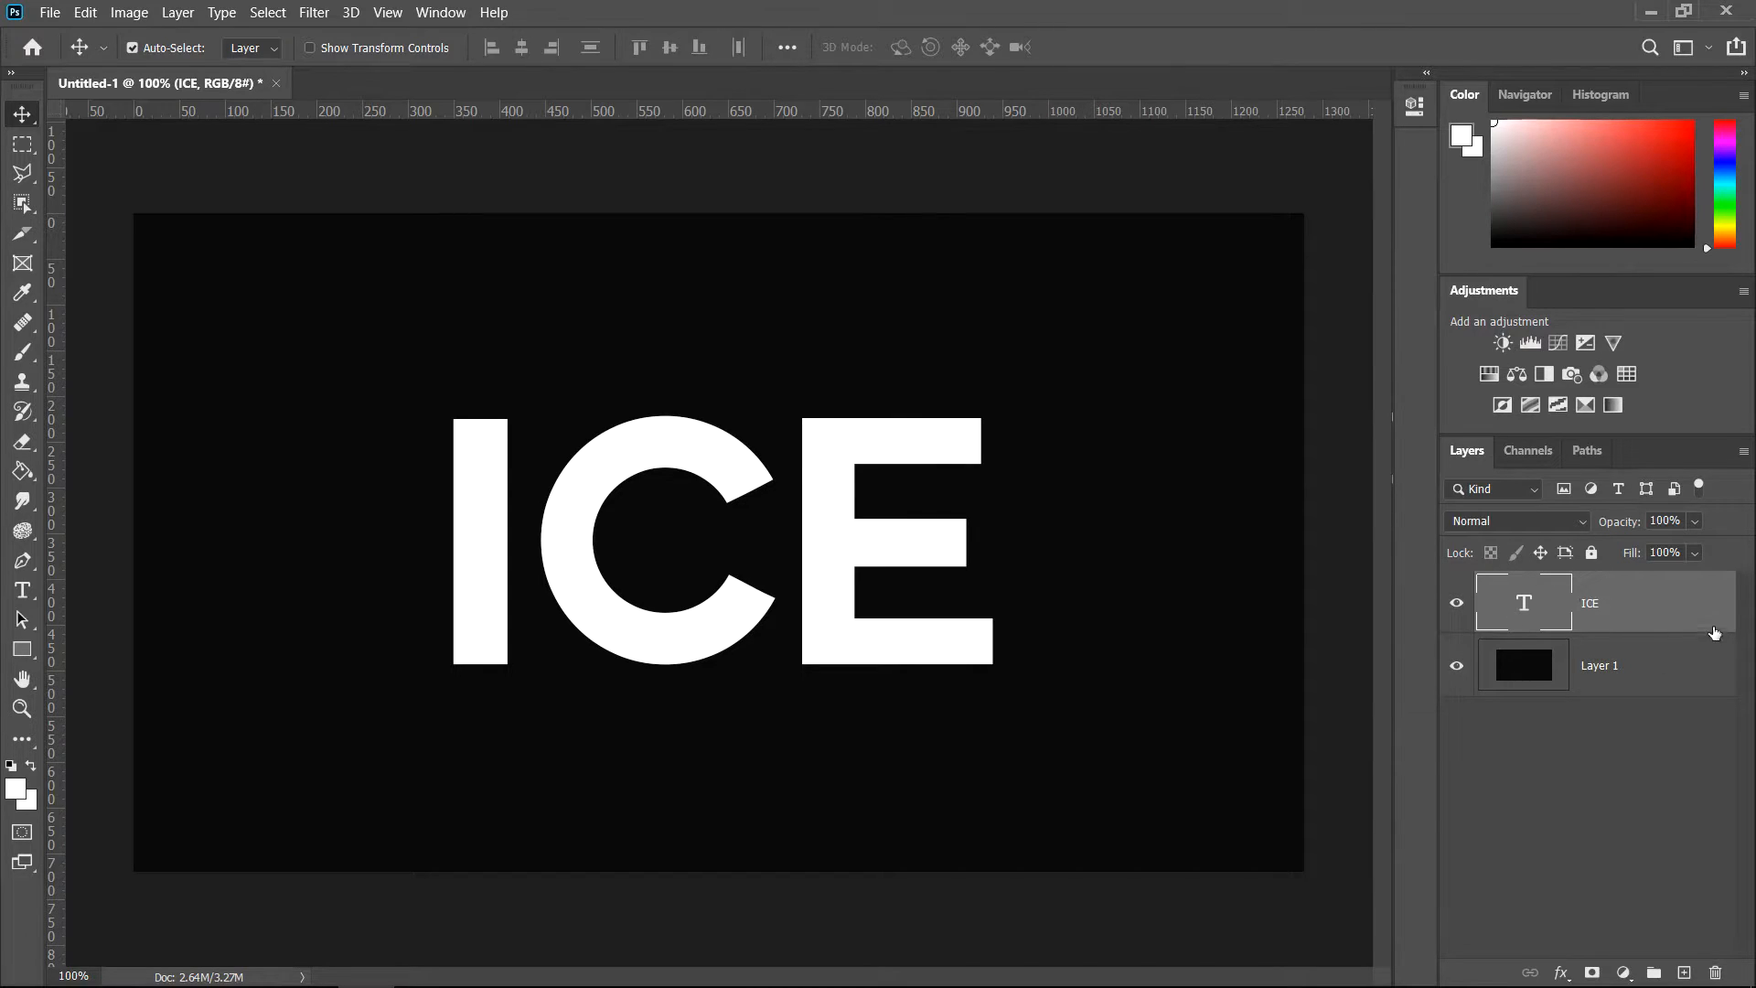
Add a white outside Stroke of 9 px to the ICE text layer
right_click(1634, 590)
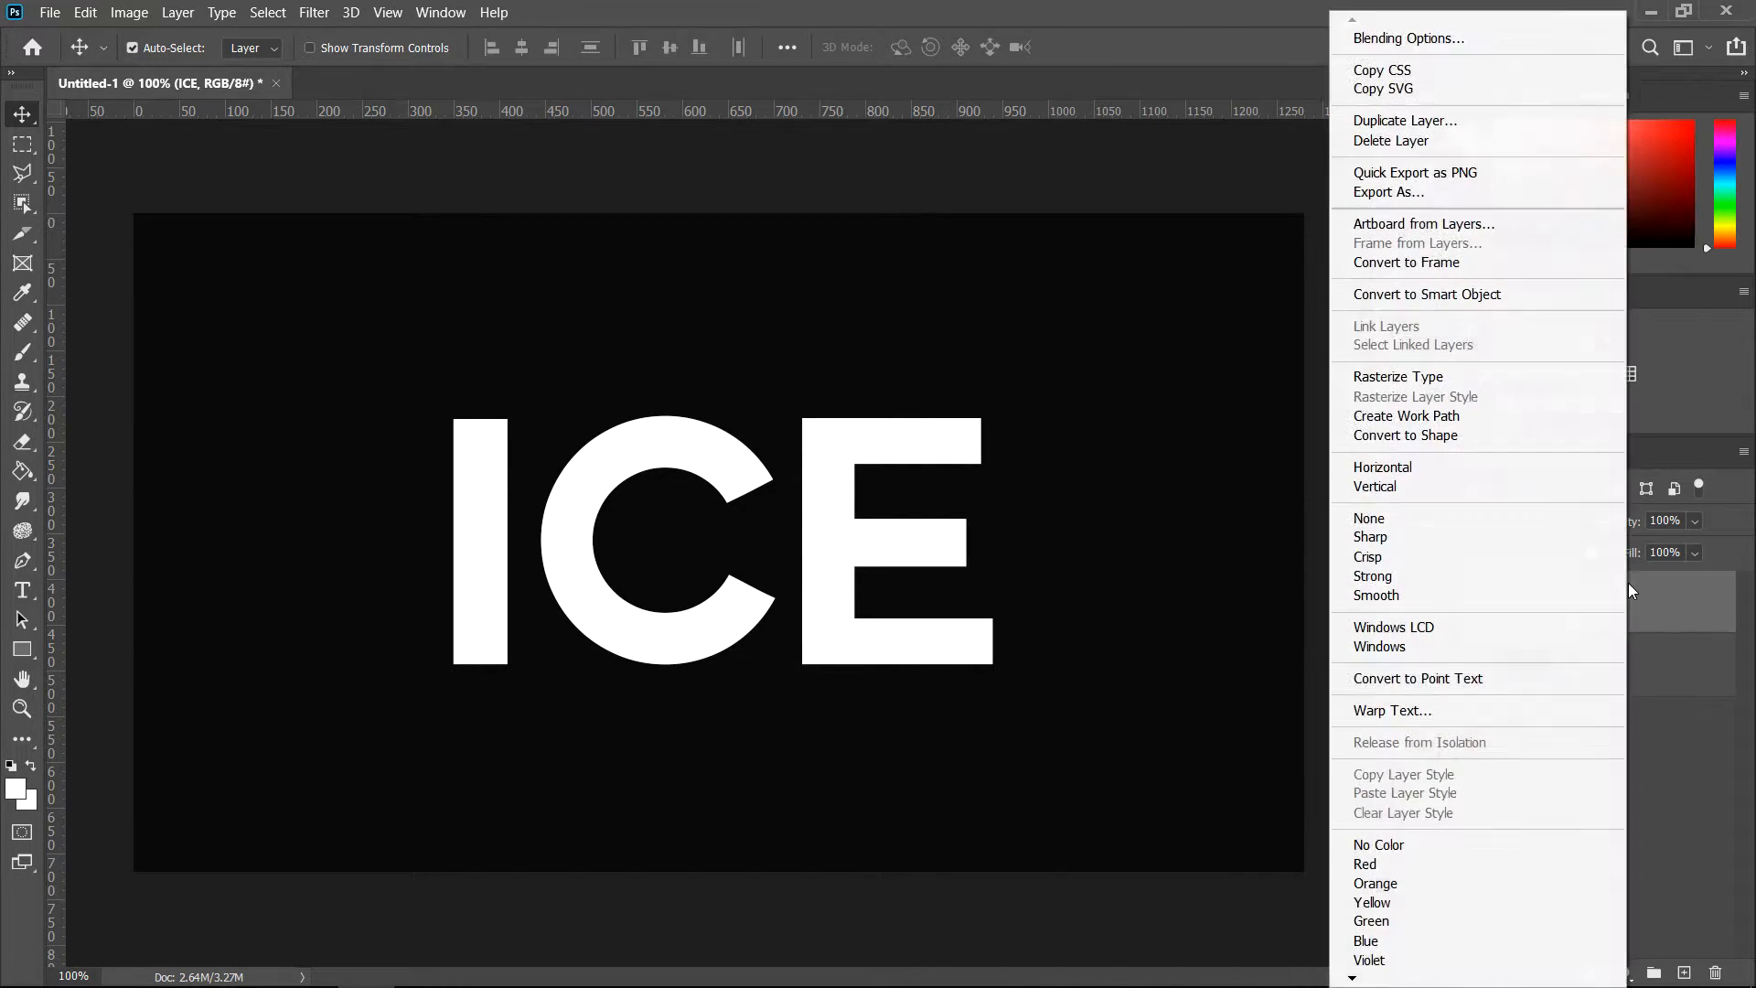
key("Escape")
double_click(1619, 576)
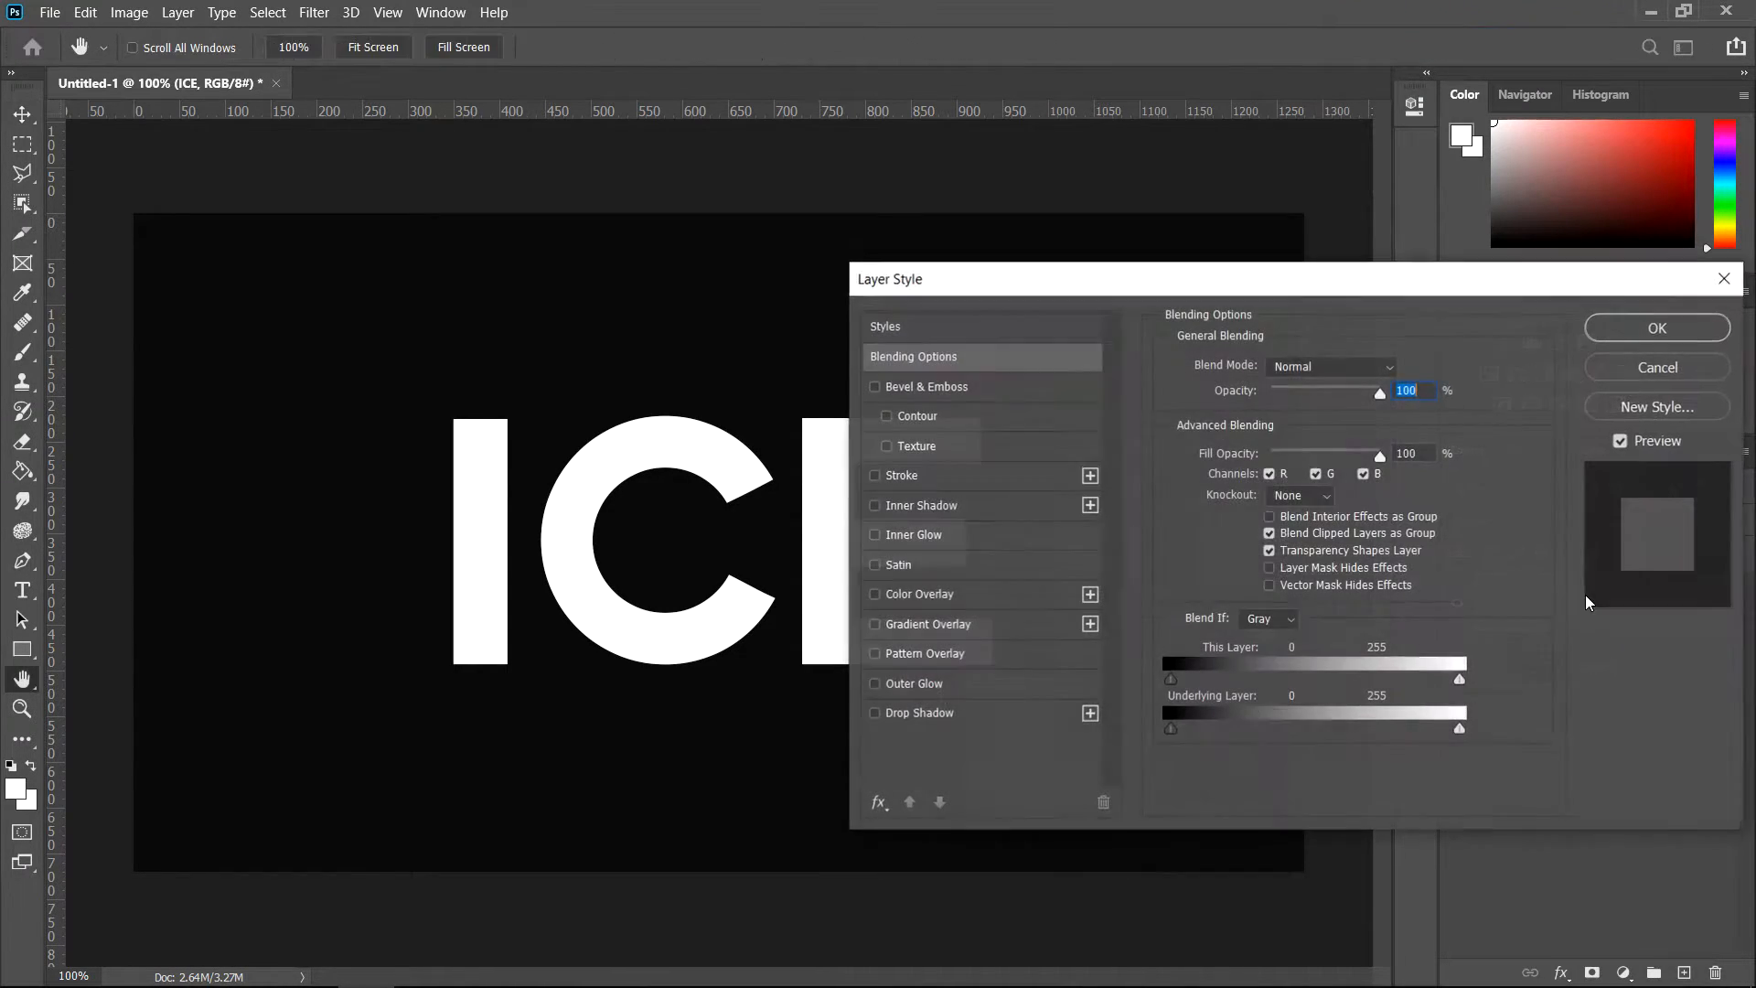
left_click(901, 475)
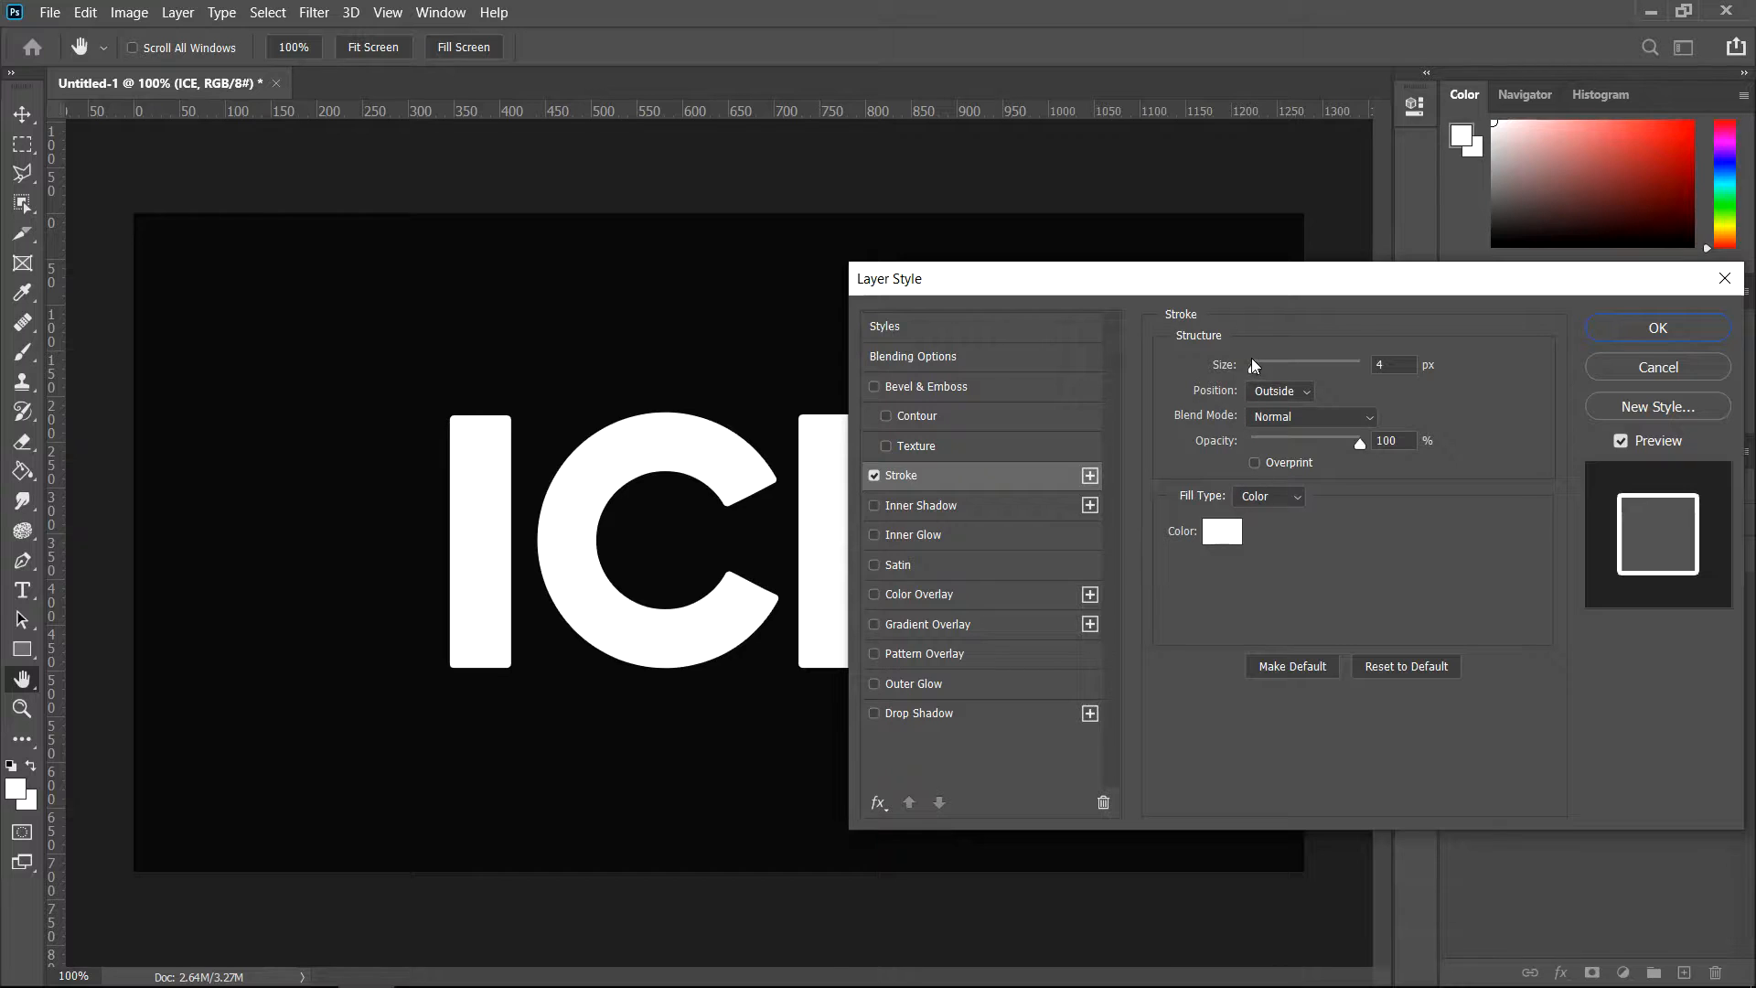
left_click_drag(1253, 366, 1261, 369)
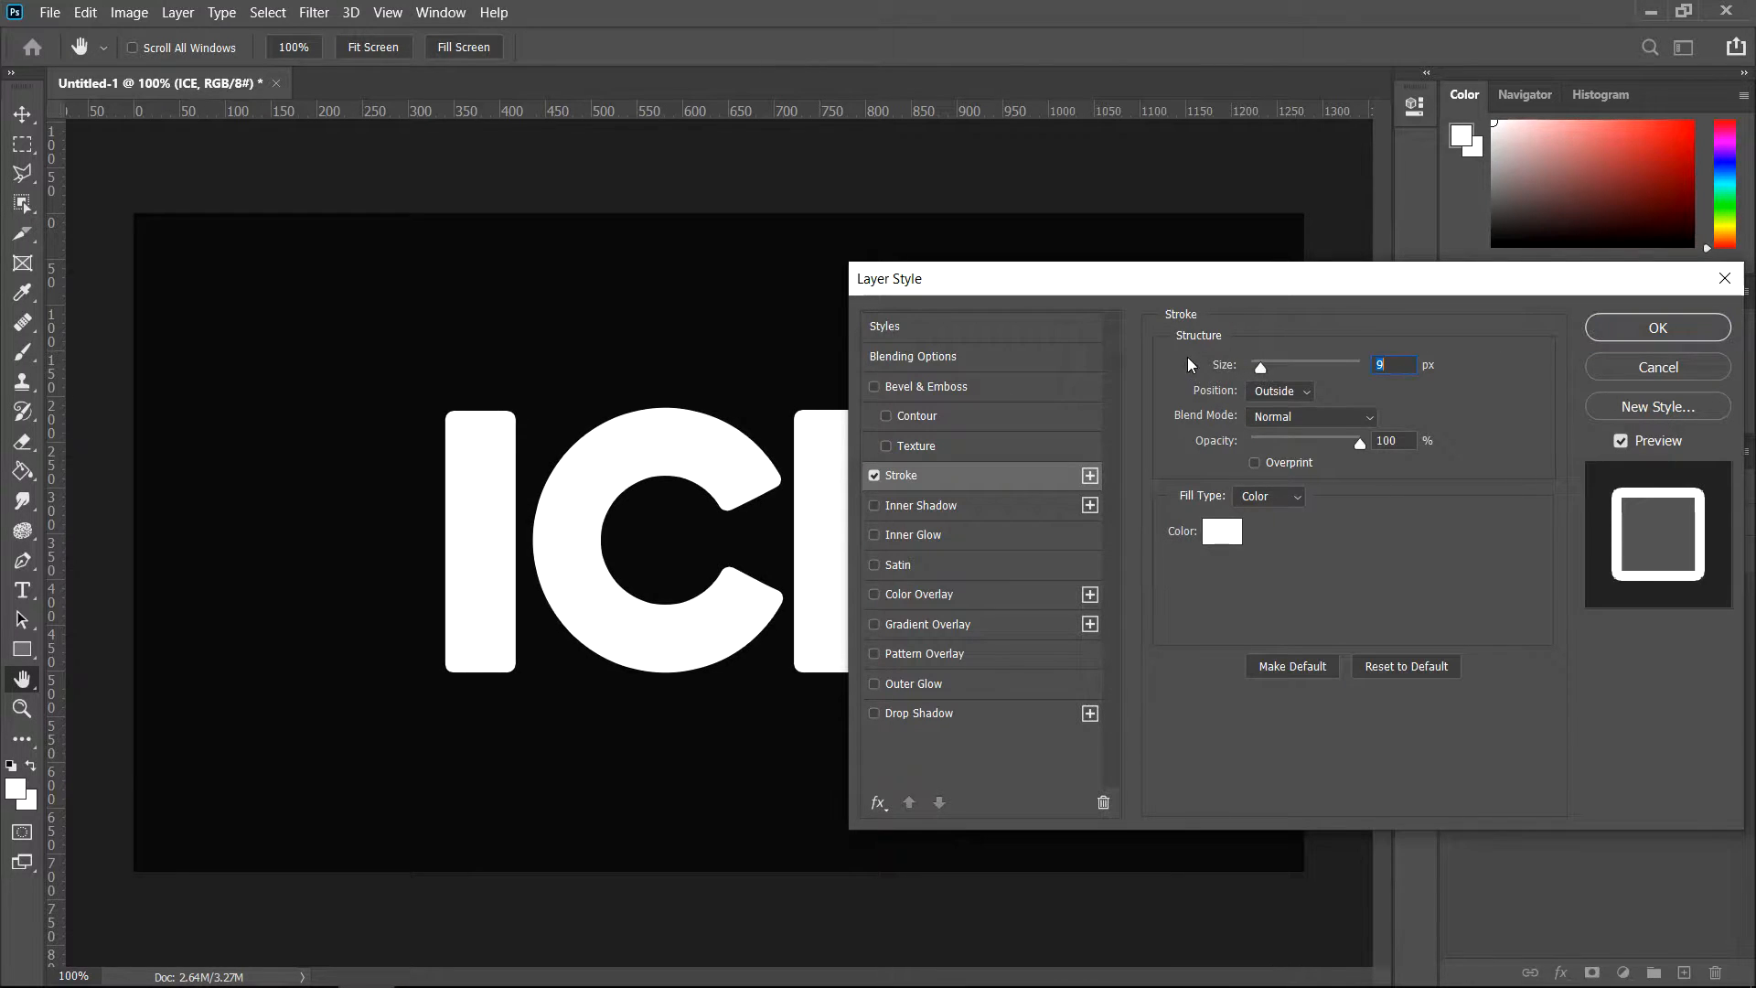
left_click(1615, 331)
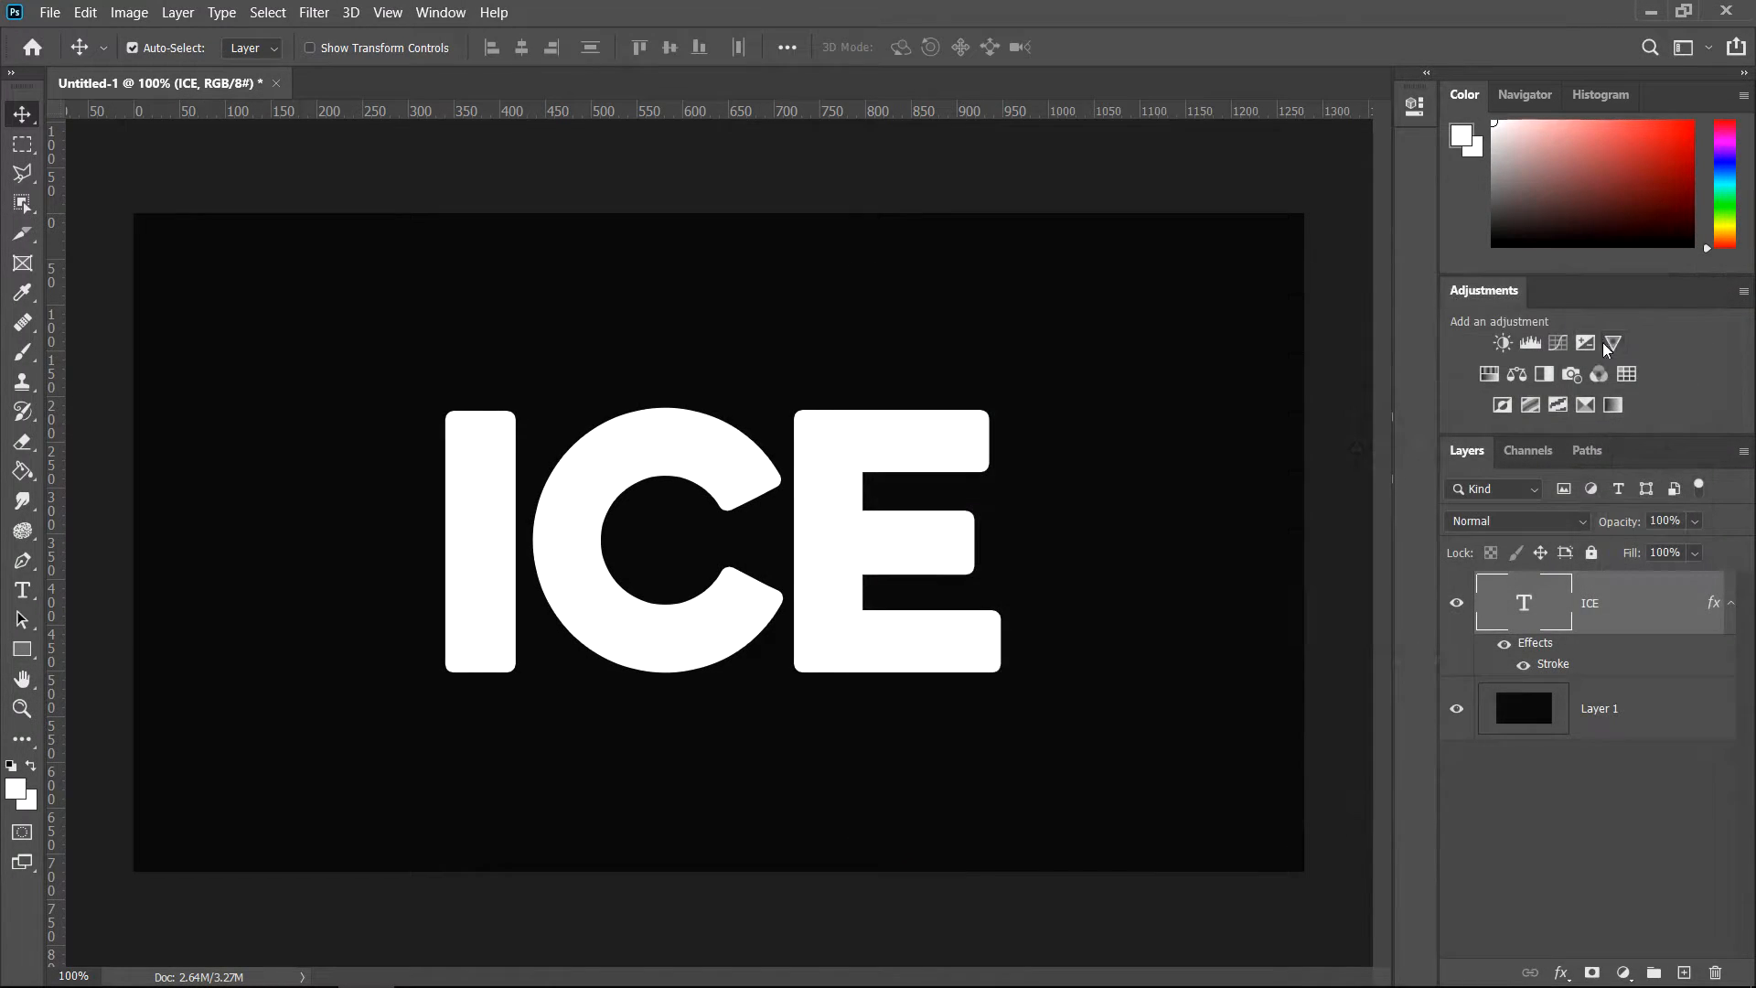
Convert the ICE layer to a smart object and give it a layer mask made from its letter outlines
right_click(1624, 610)
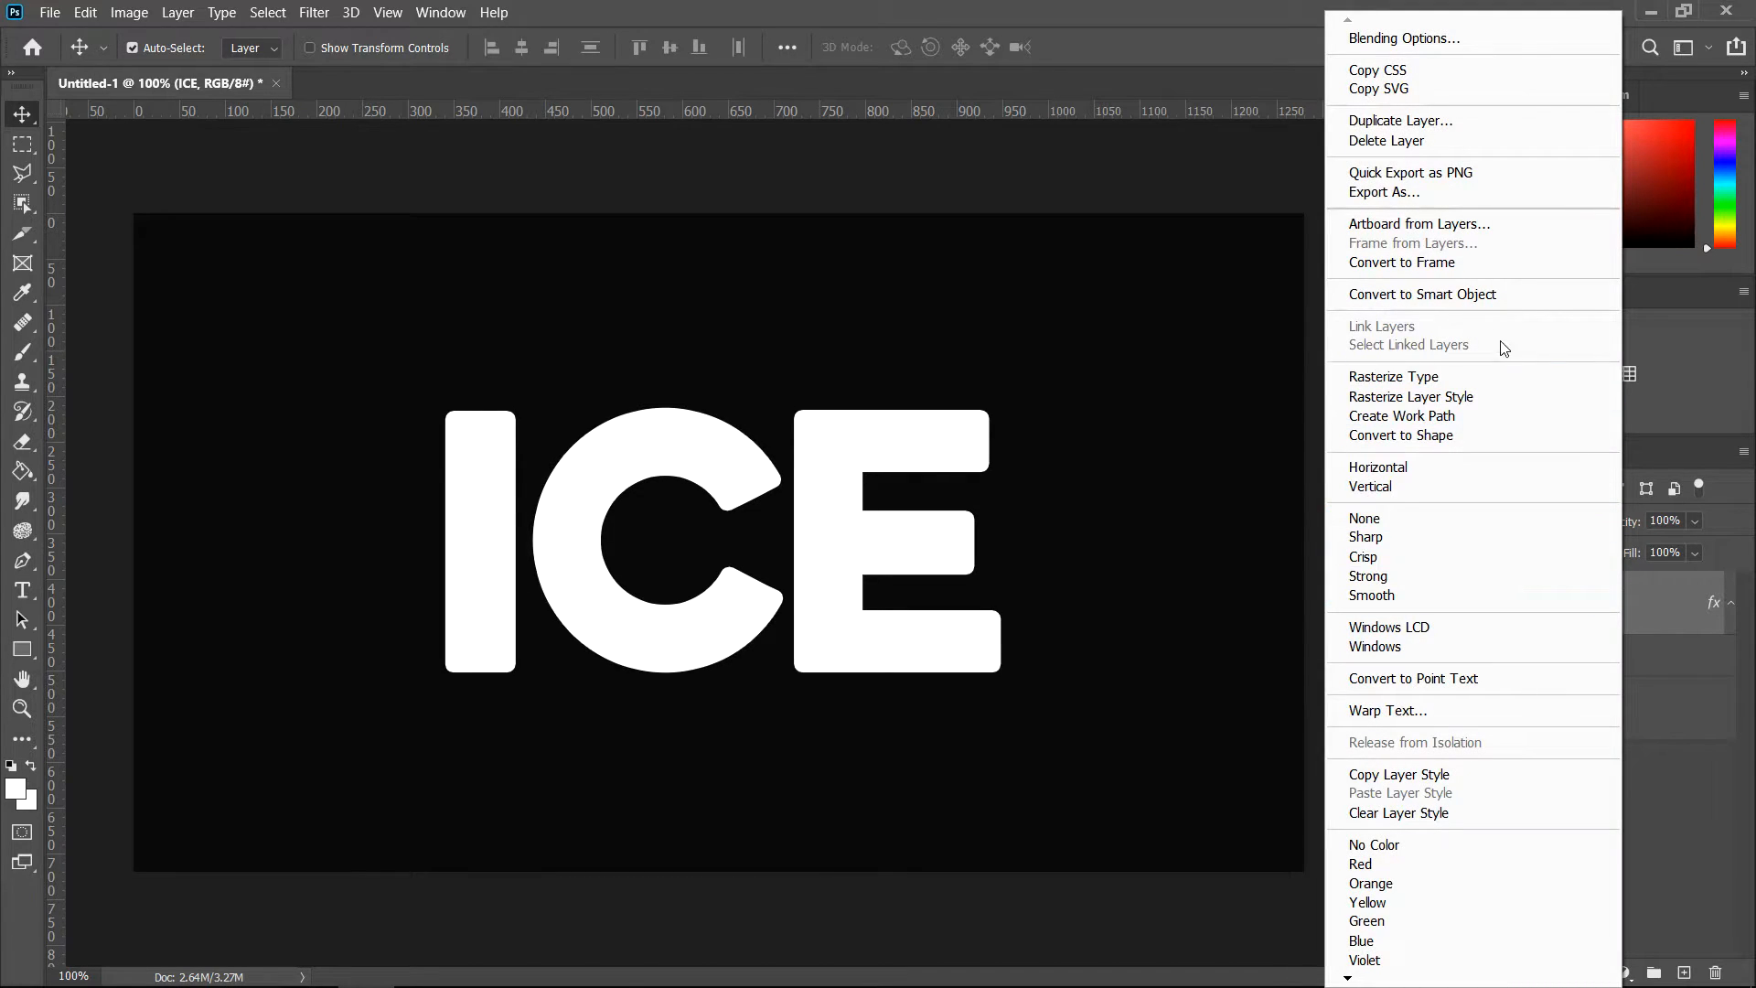
left_click(1462, 295)
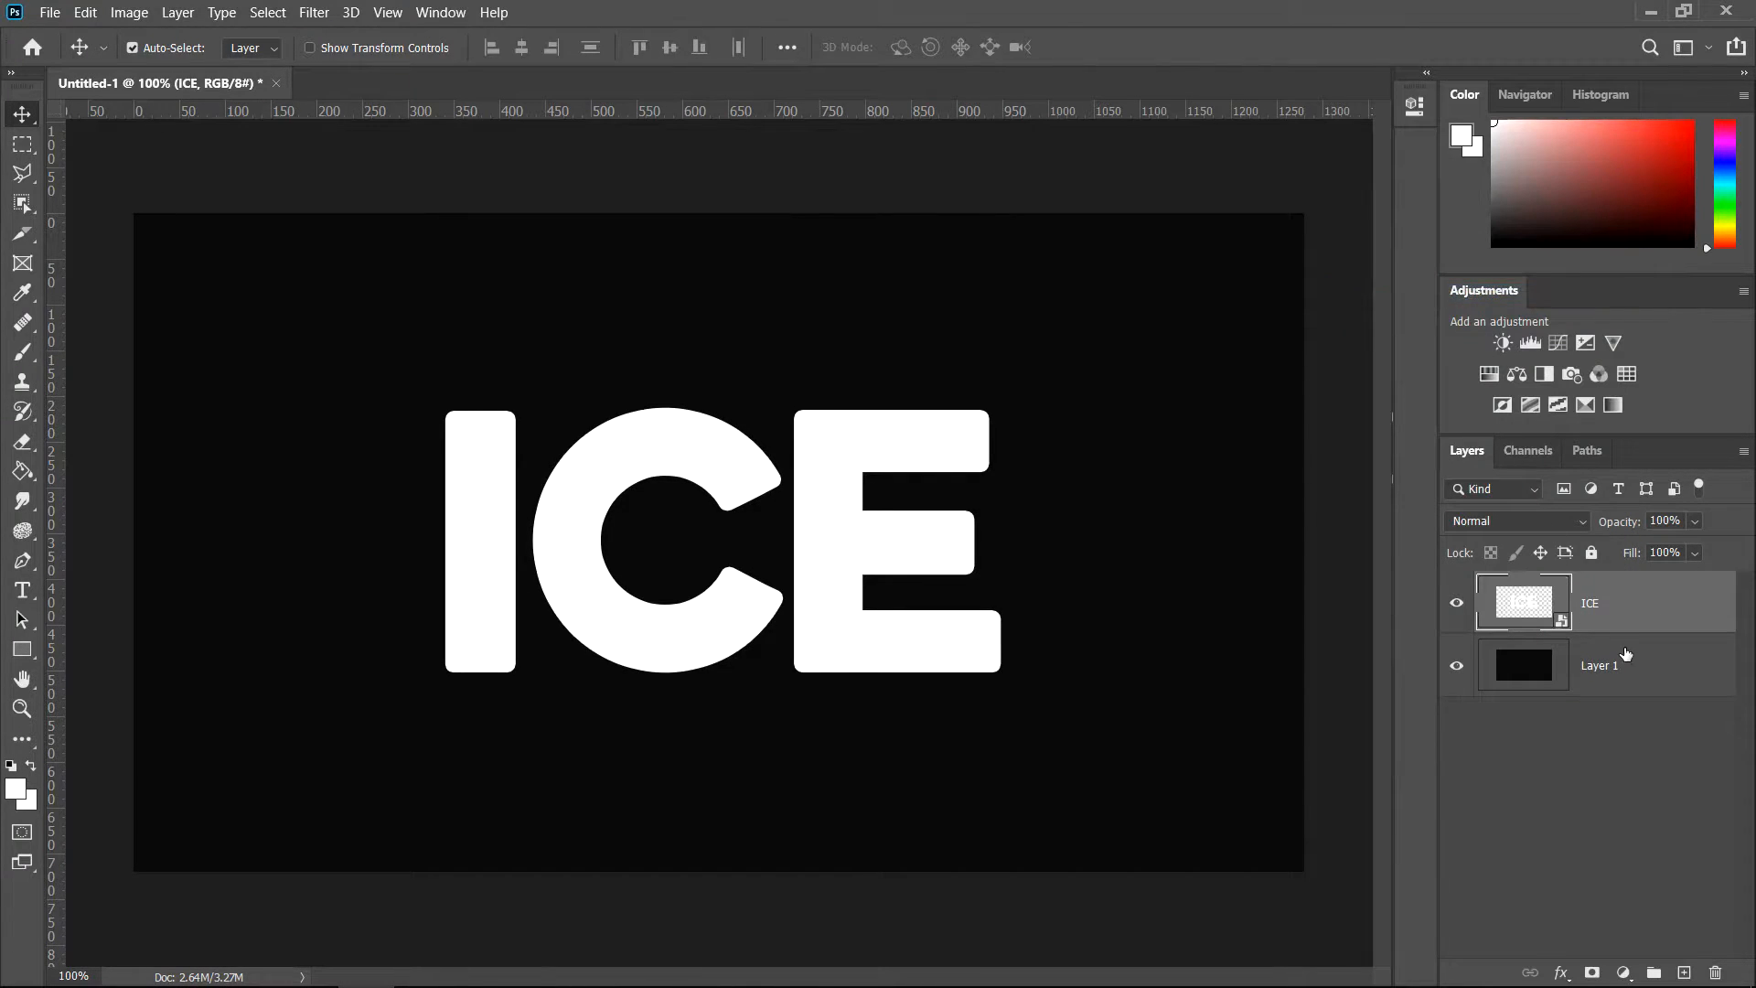
key("ctrl")
left_click(1523, 607, "ctrl")
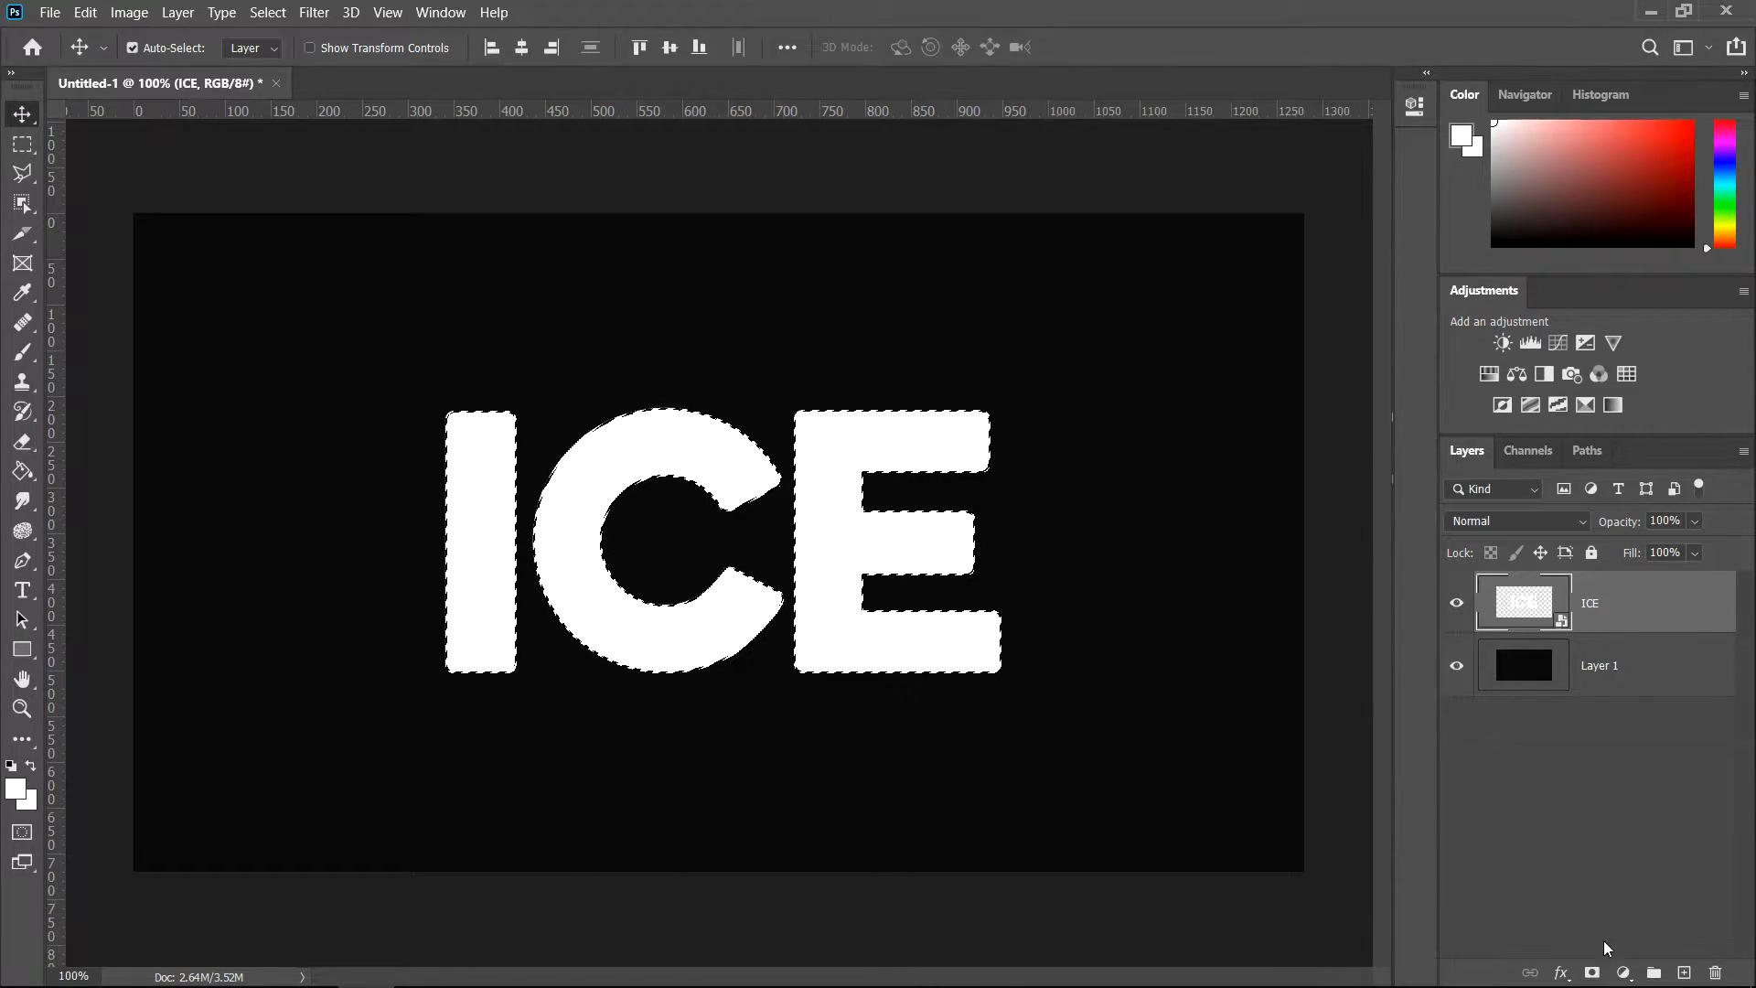
left_click(1590, 972)
left_click(1528, 603)
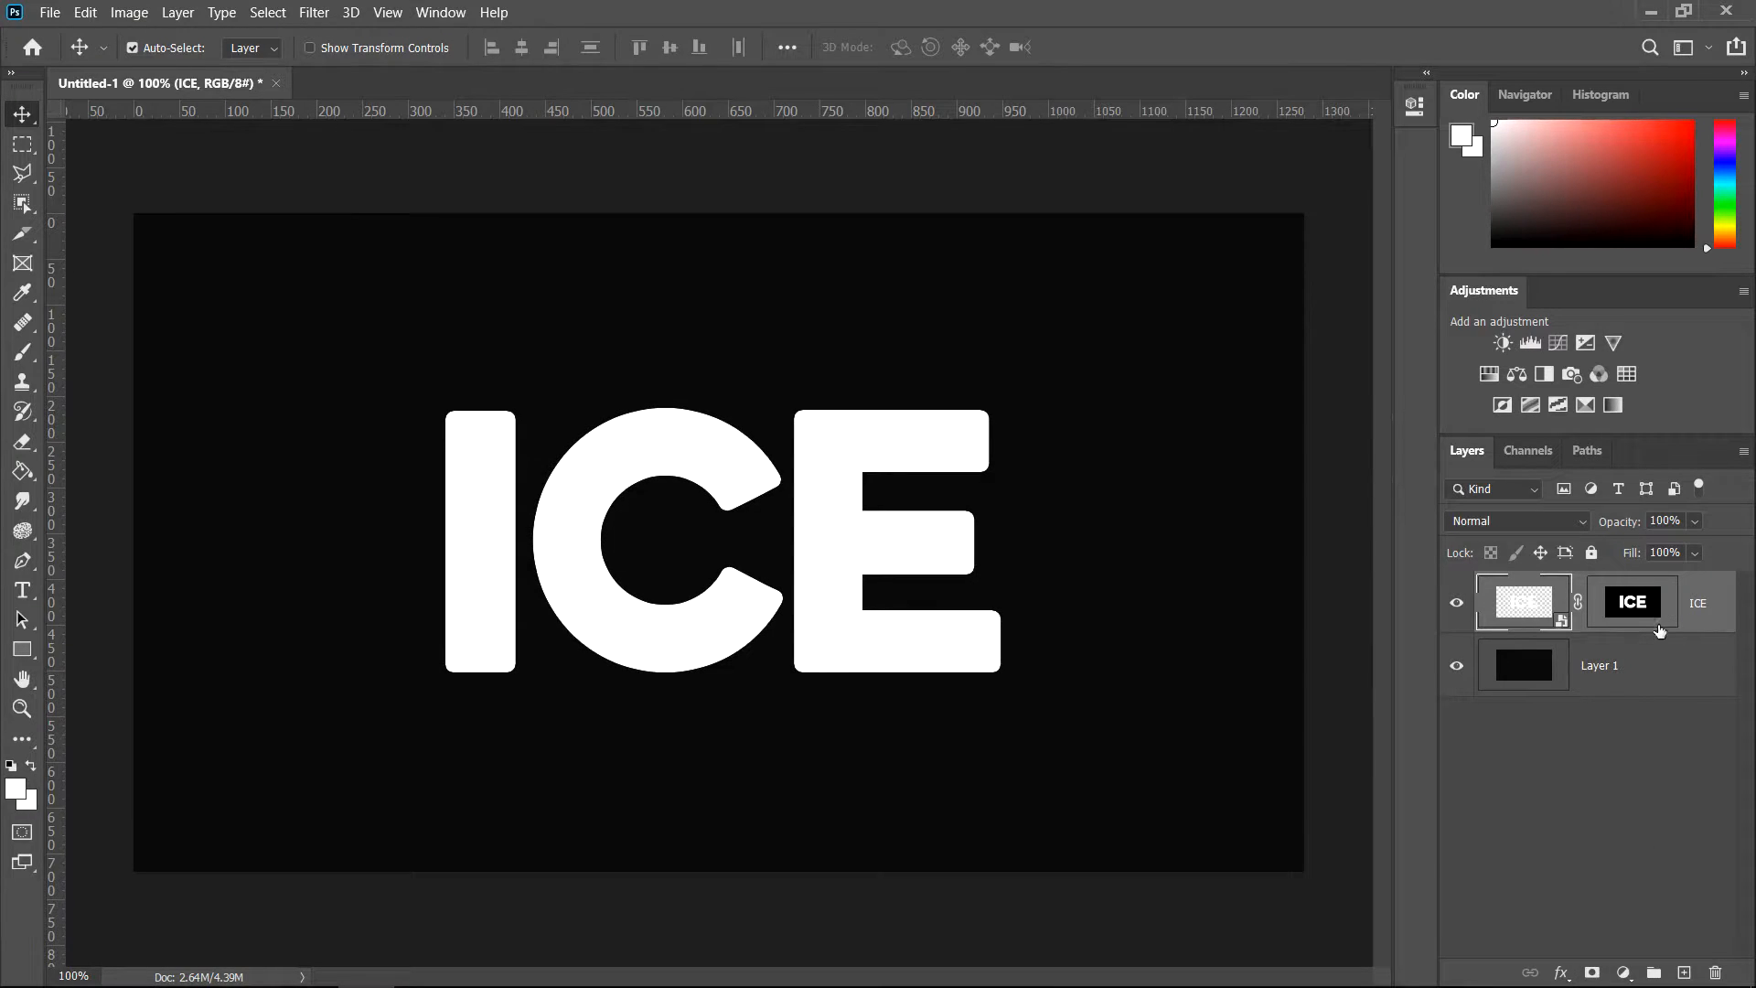
Load the ICE layer mask as a selection and expand it by 5 pixels
left_click(1633, 613)
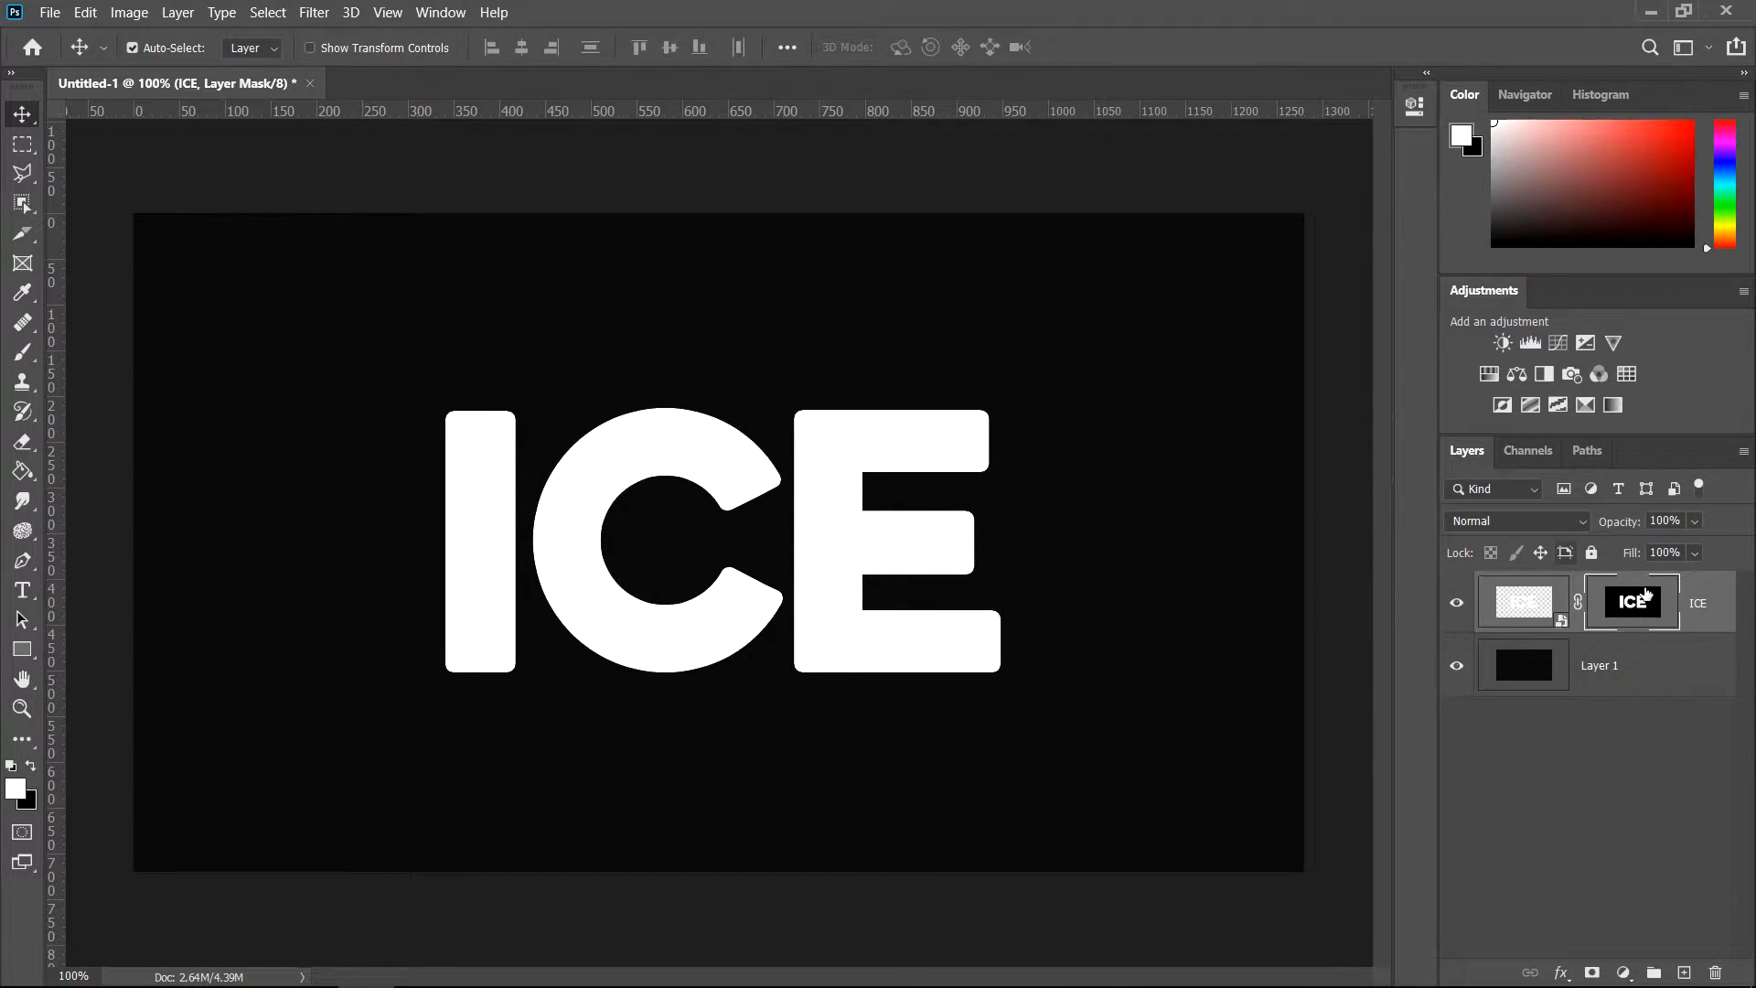
left_click(1631, 611, "ctrl")
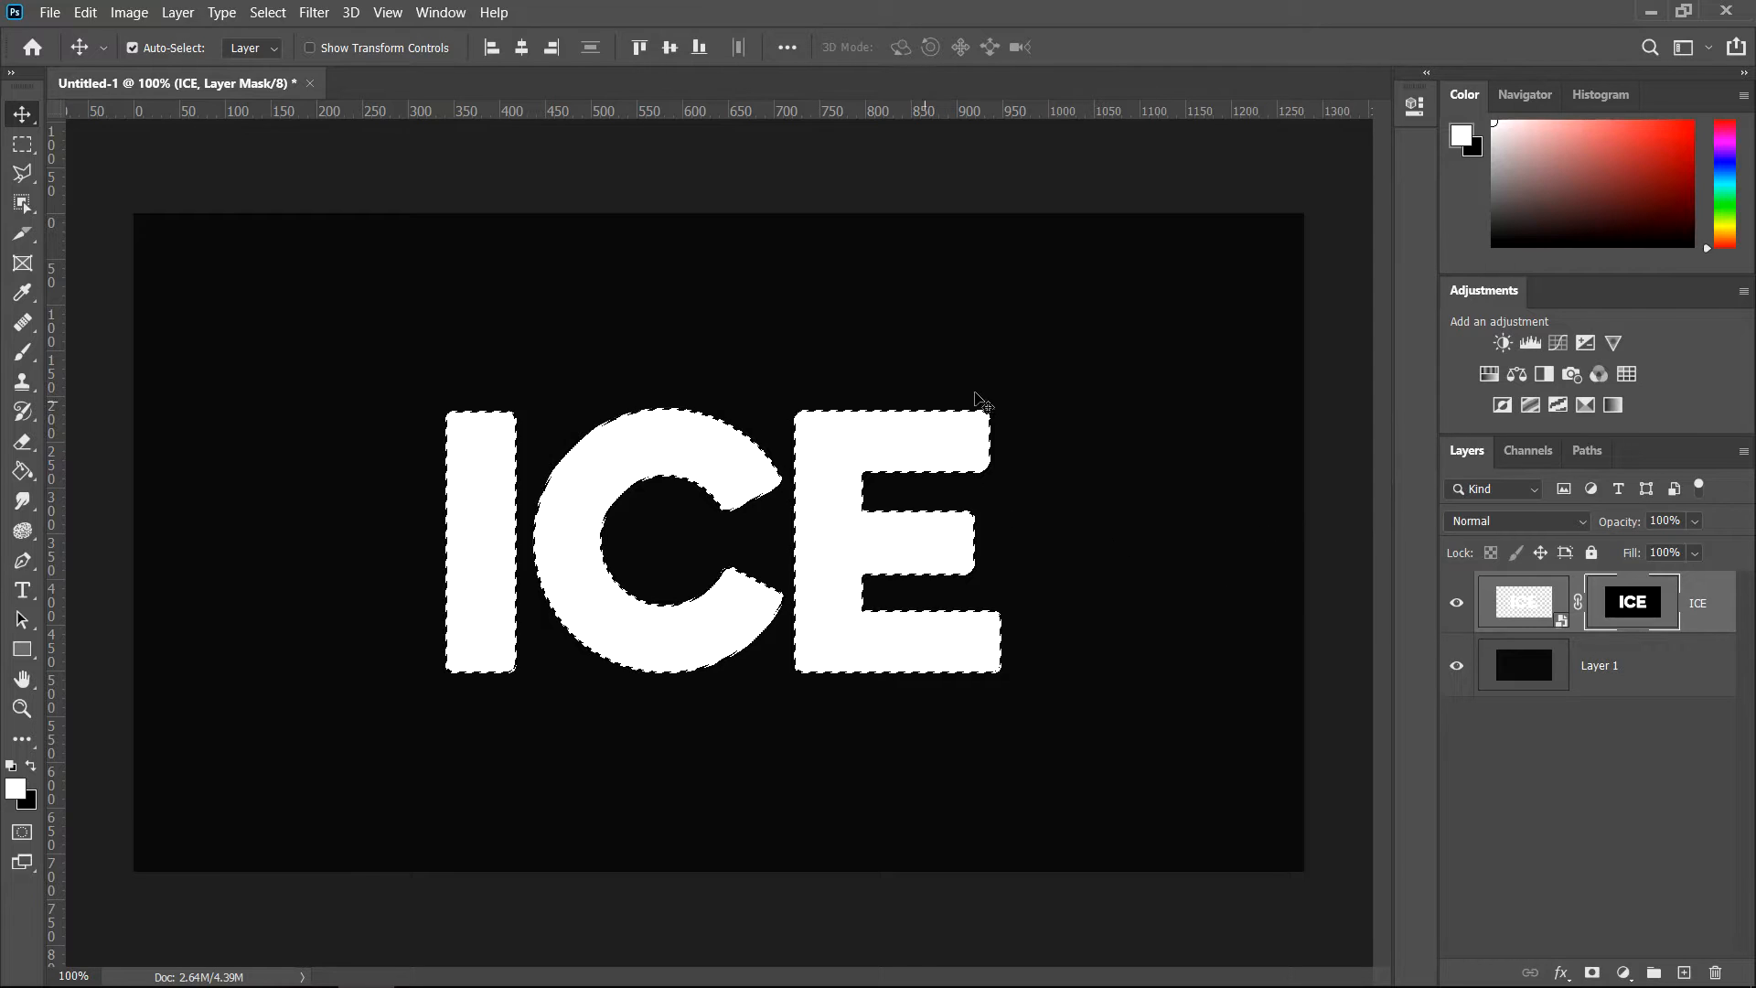
left_click(270, 13)
mouse_move(449, 317)
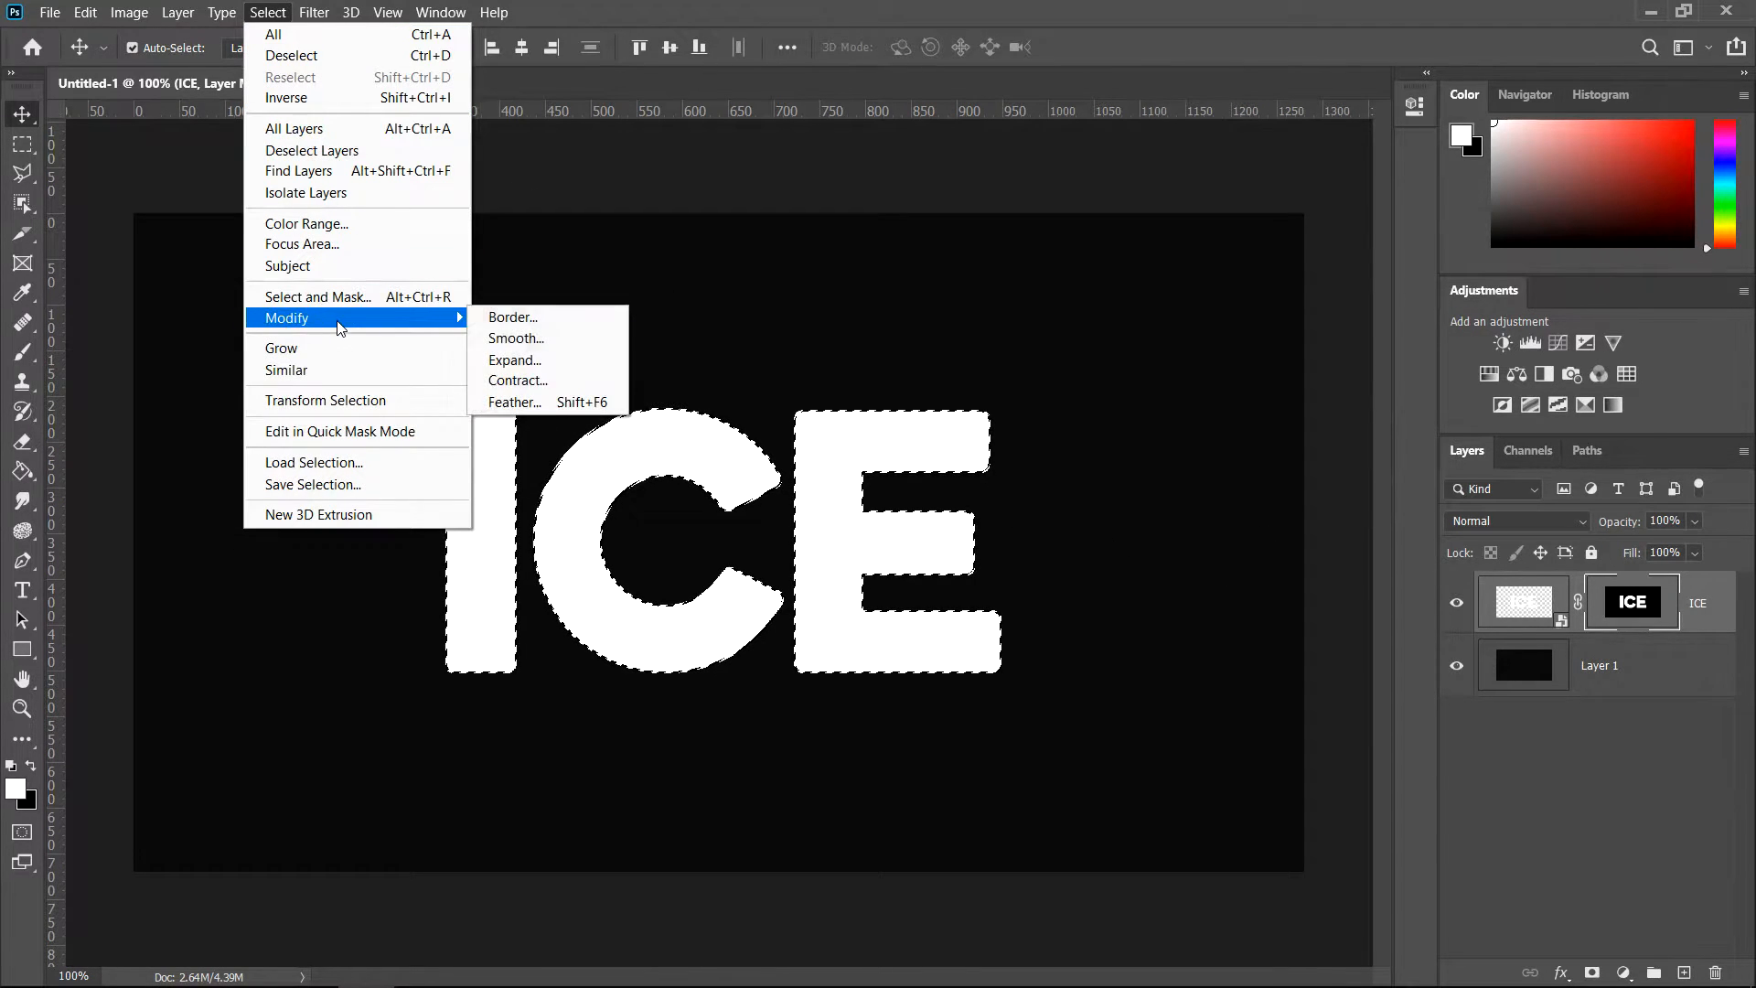
left_click(526, 362)
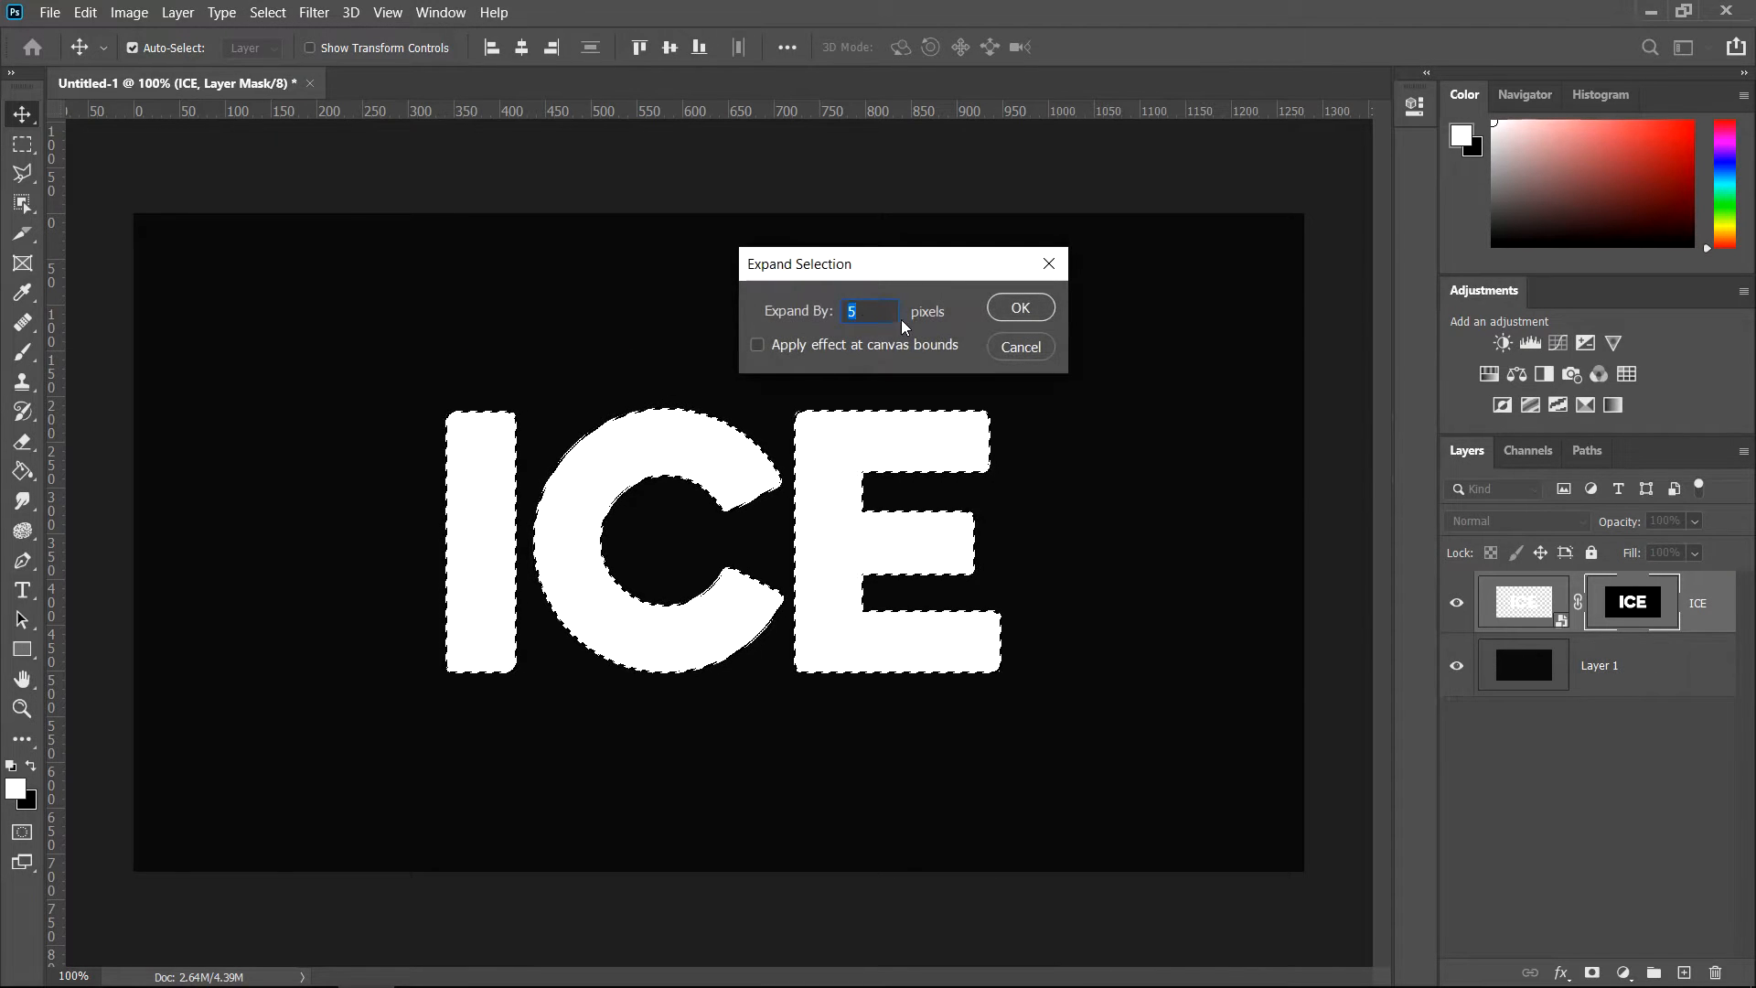
left_click(1019, 308)
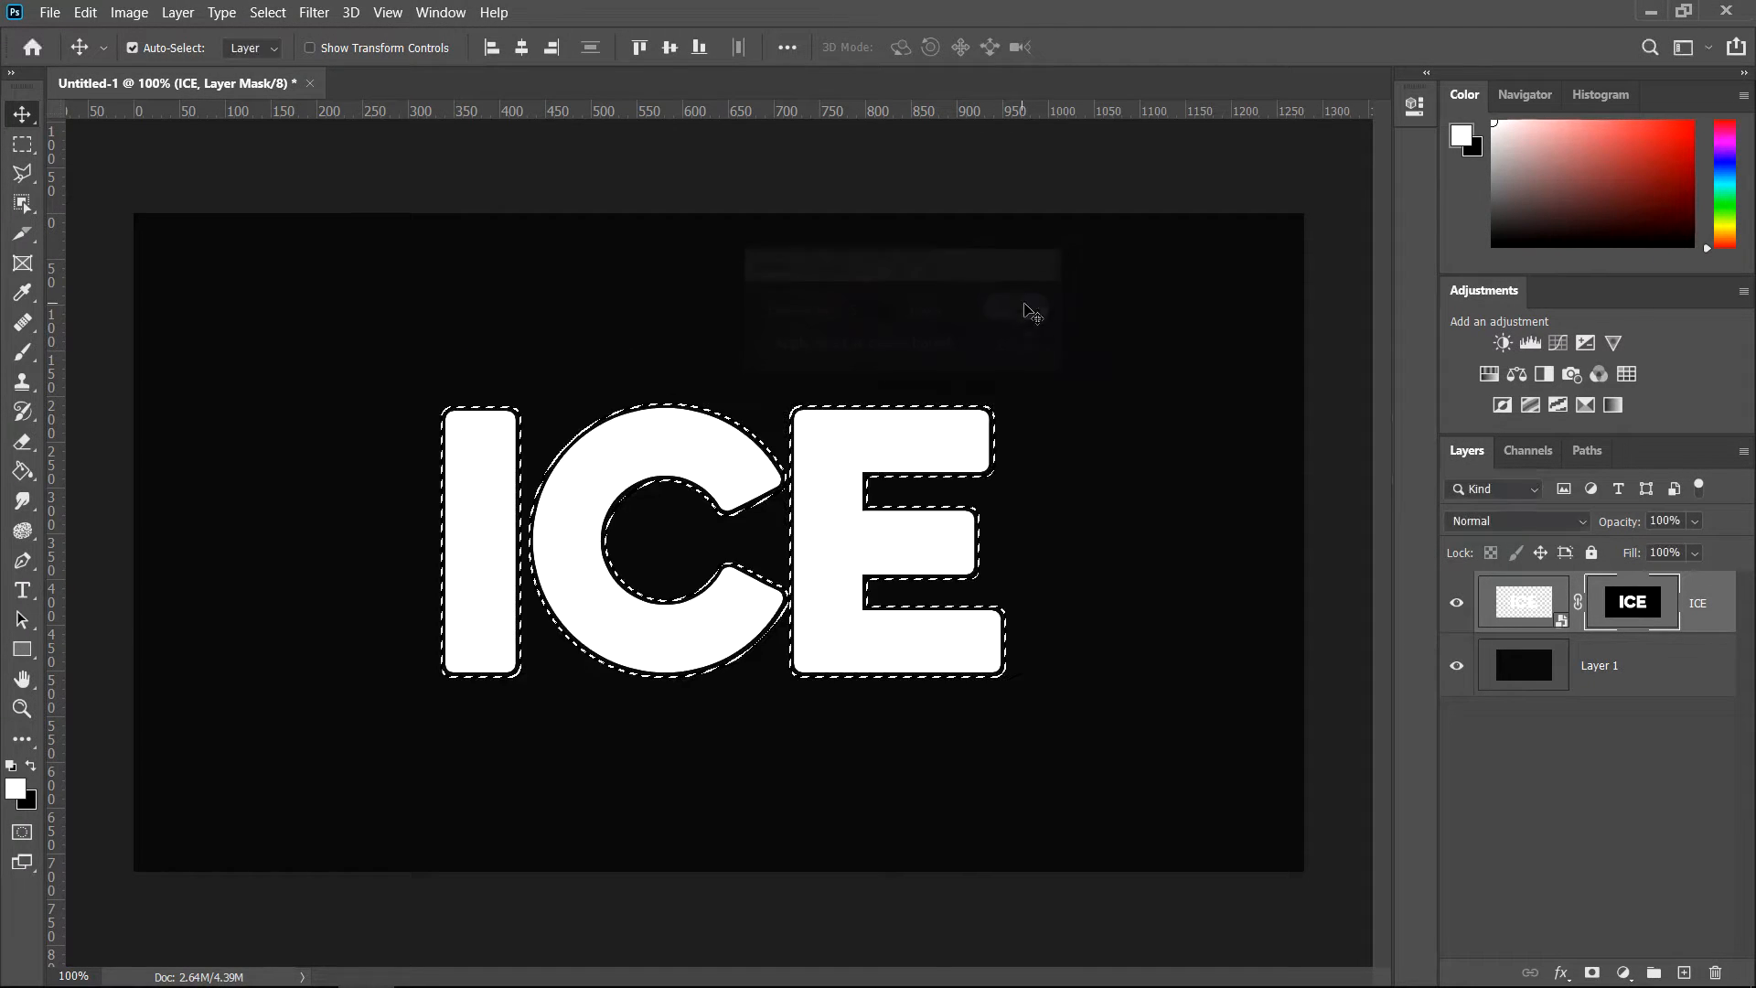
Apply the Glass filter to the mask with Distortion 16, Smoothness 15, Frosted texture and 100% scaling, and deselect
left_click(315, 12)
left_click(381, 99)
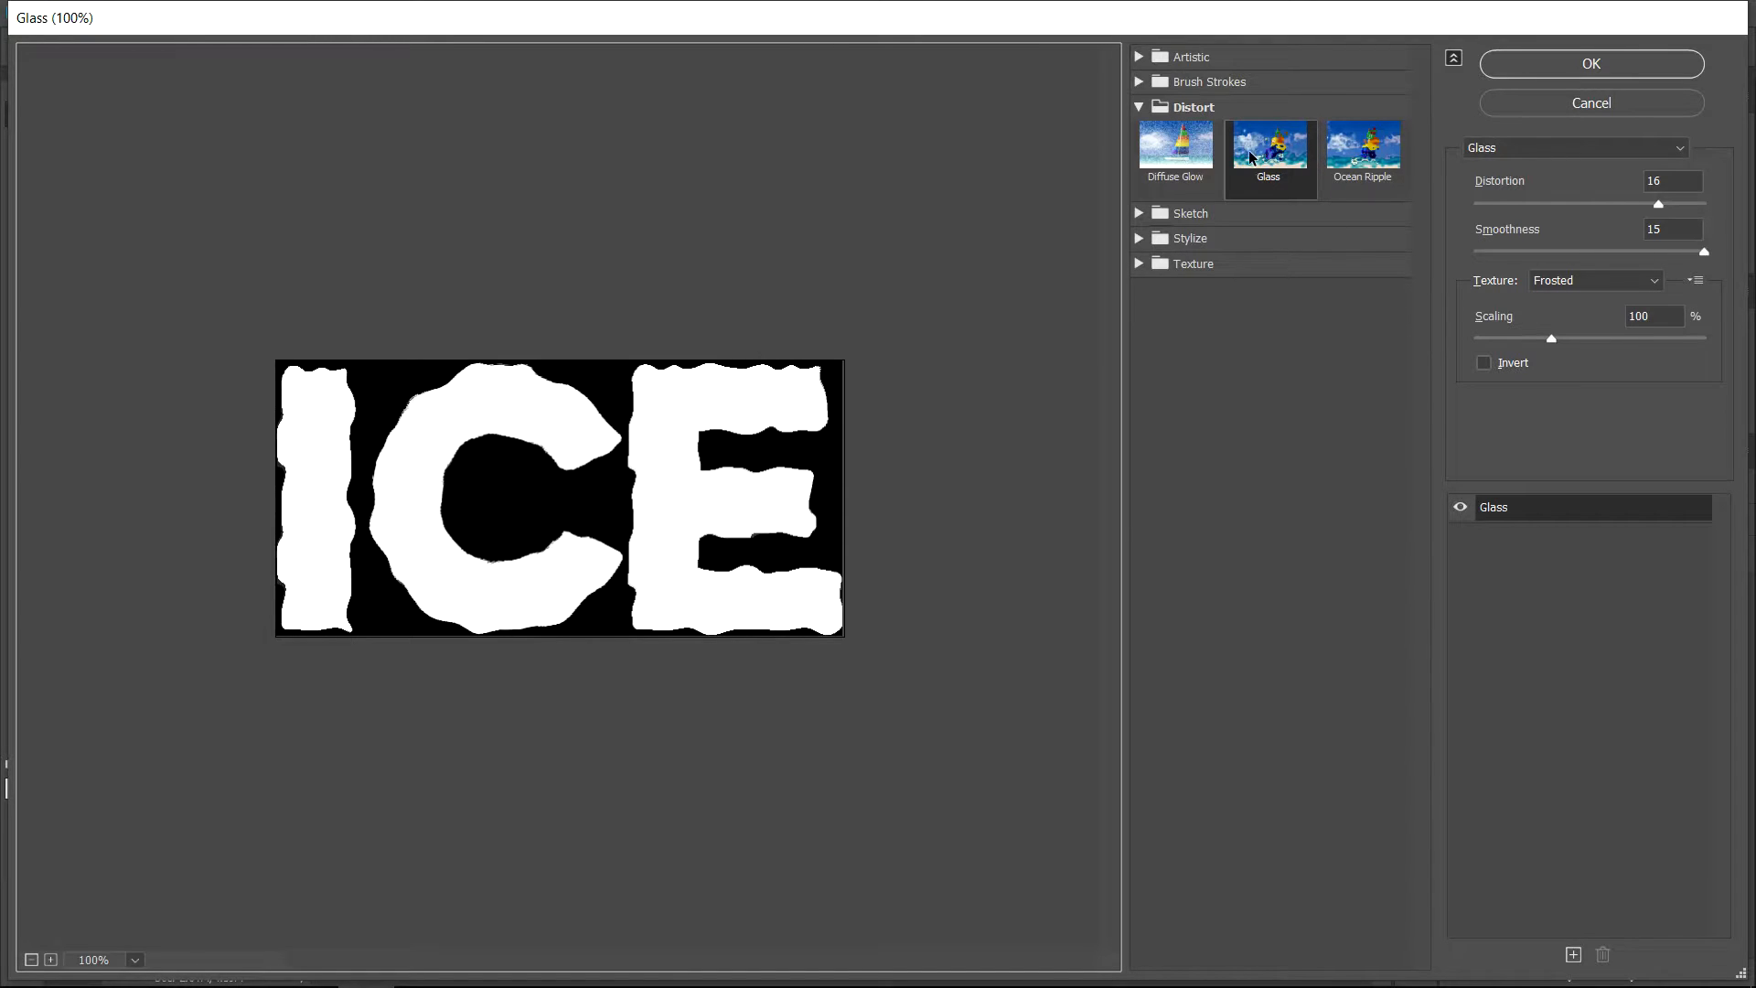
double_click(1660, 180)
double_click(1651, 229)
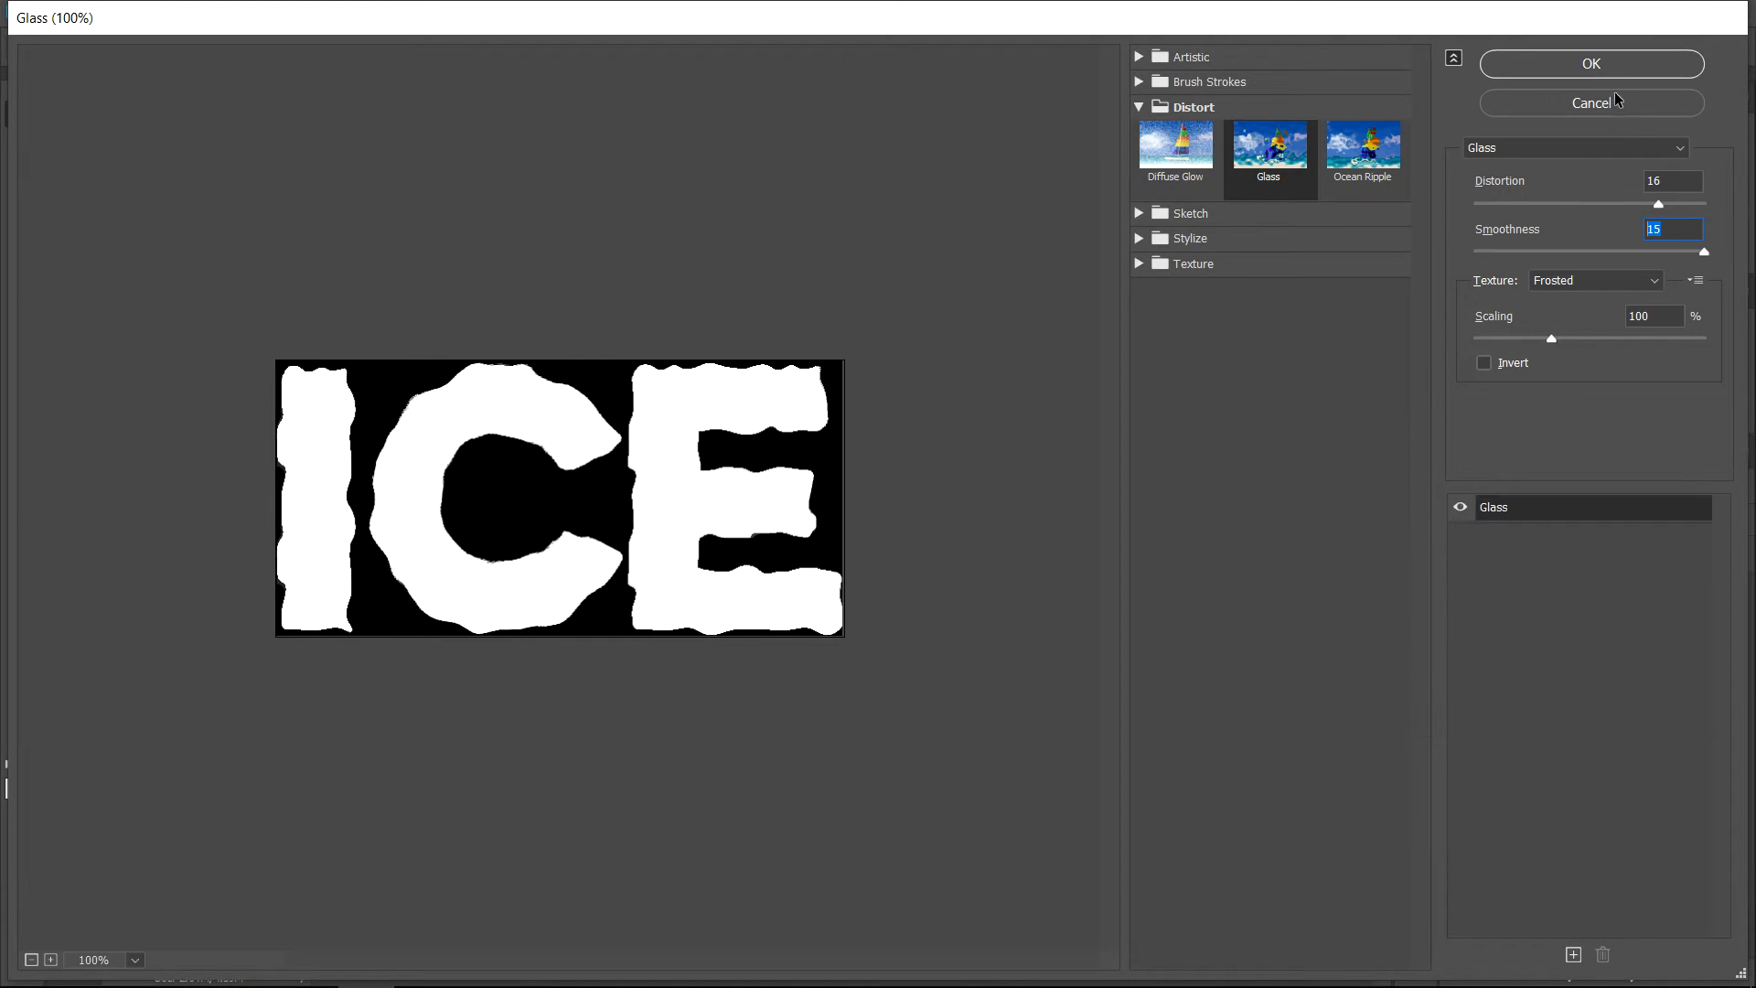
left_click(1608, 66)
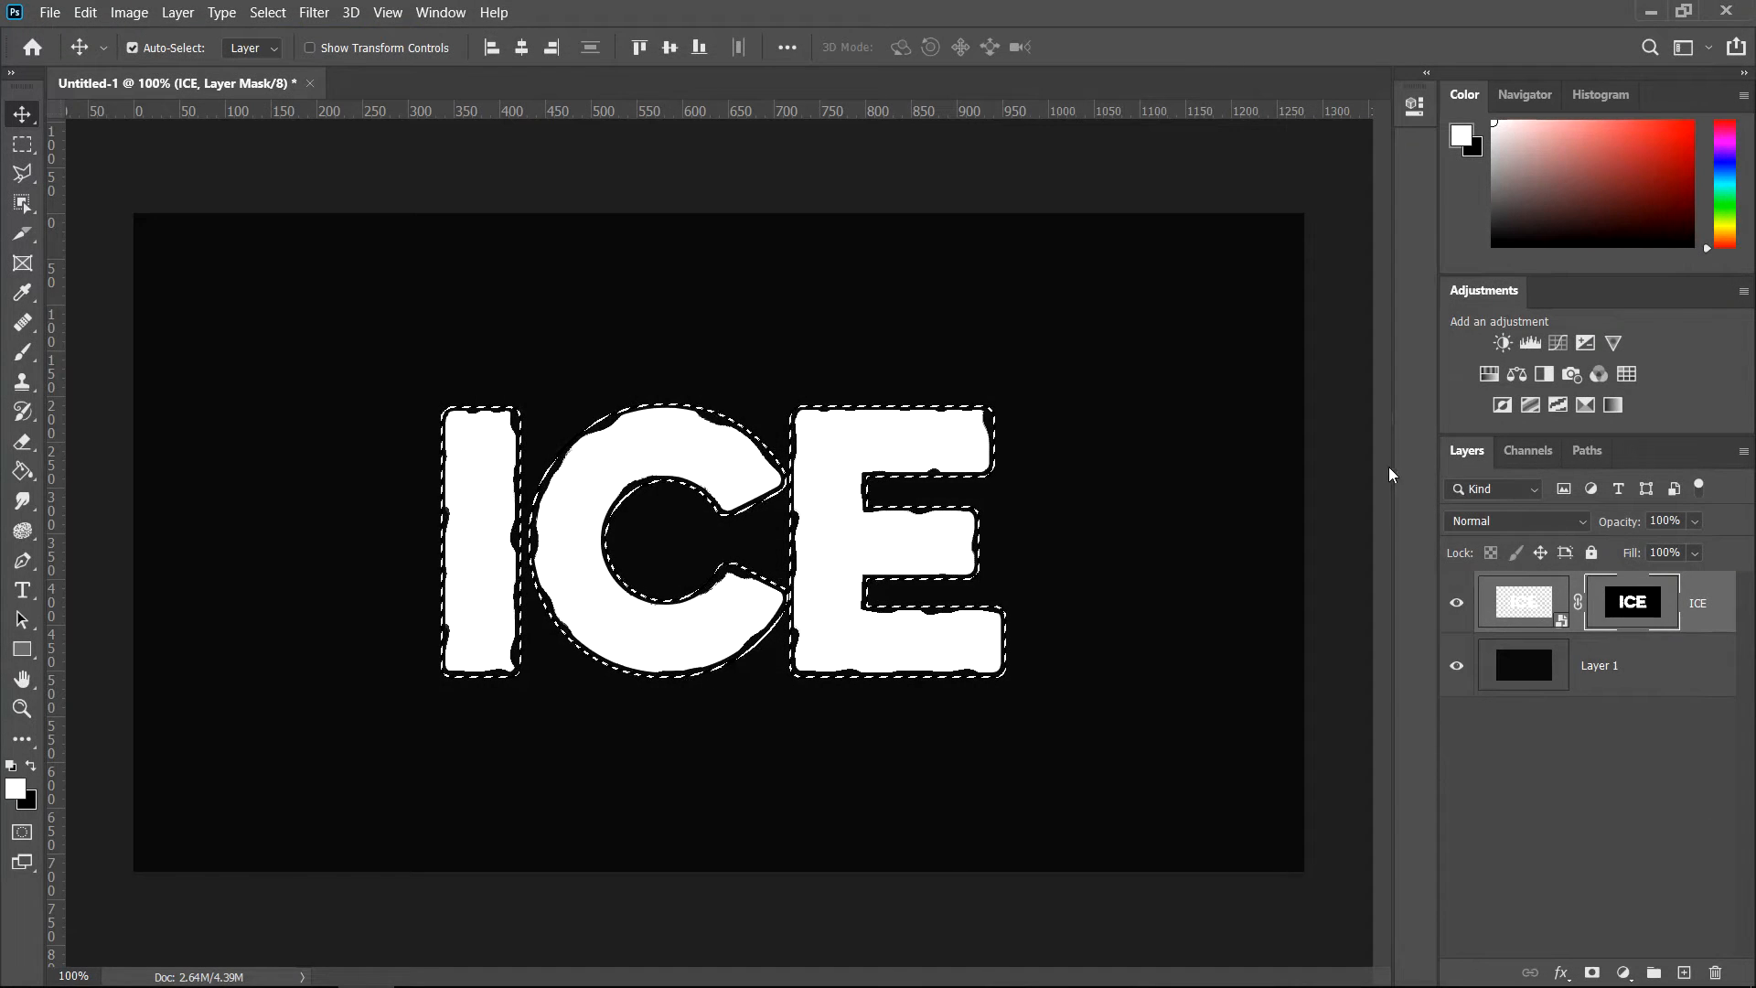
key("ctrl+d")
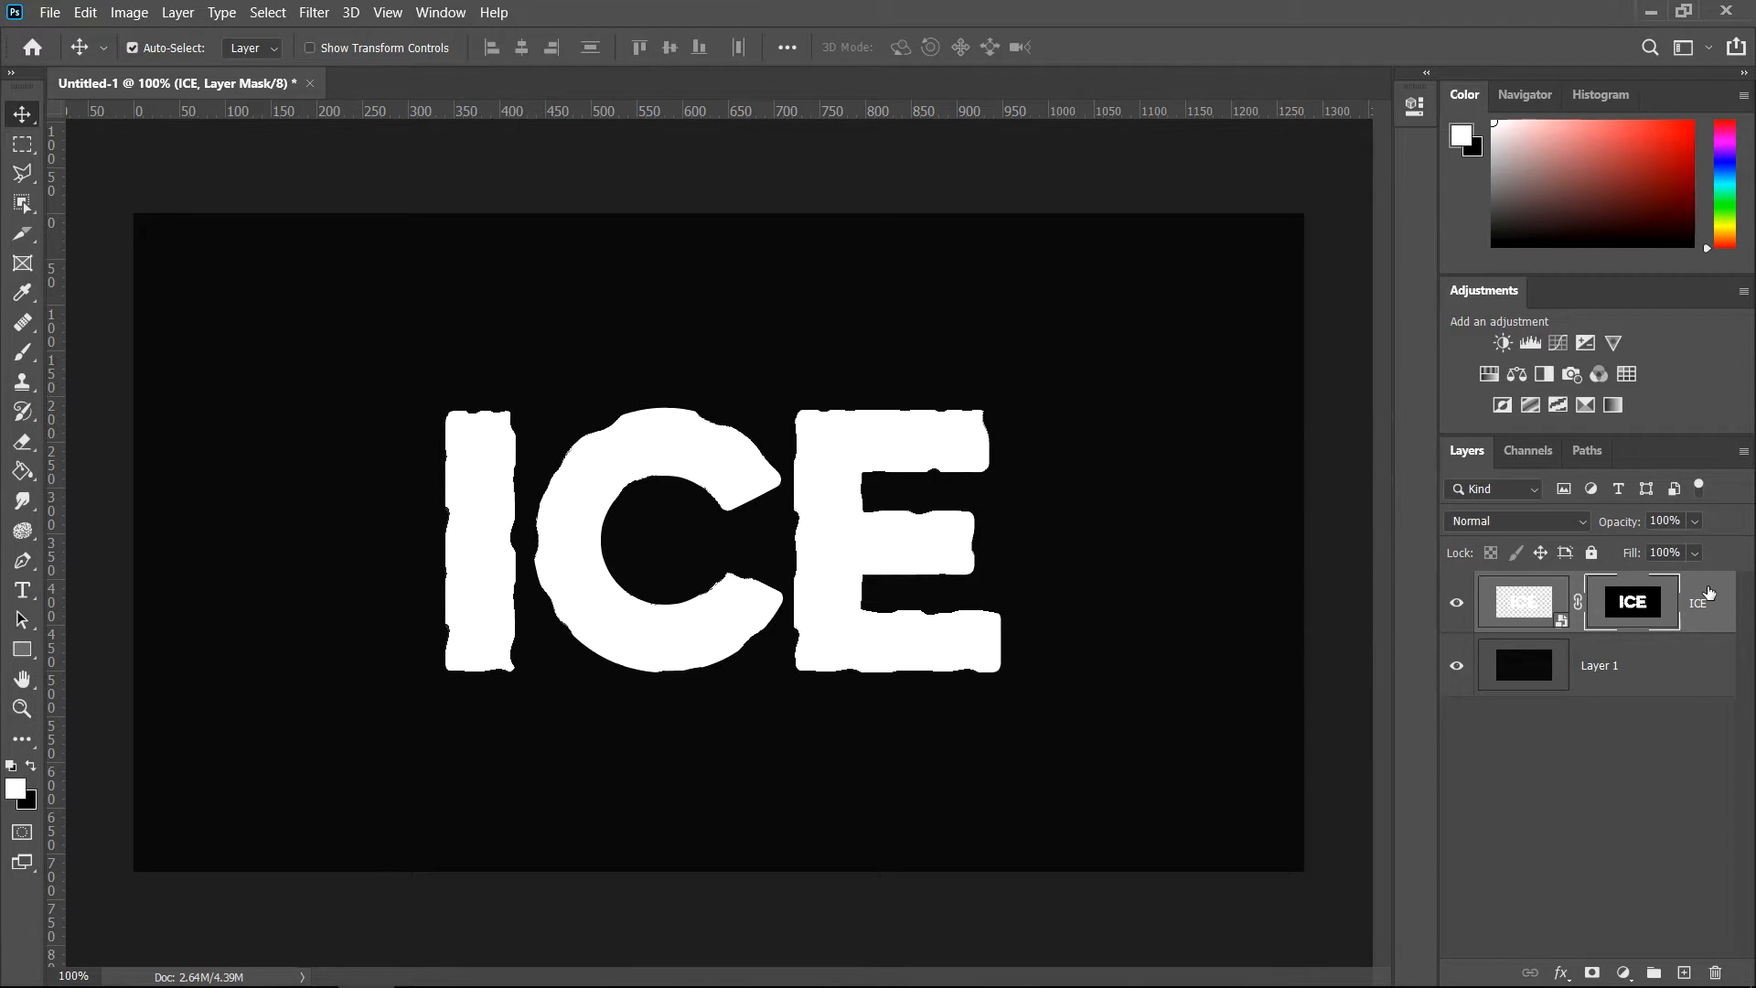
Add a Bevel & Emboss effect to the ICE layer with Depth 77%, Size 128 px and Soften 5 px
right_click(1709, 593)
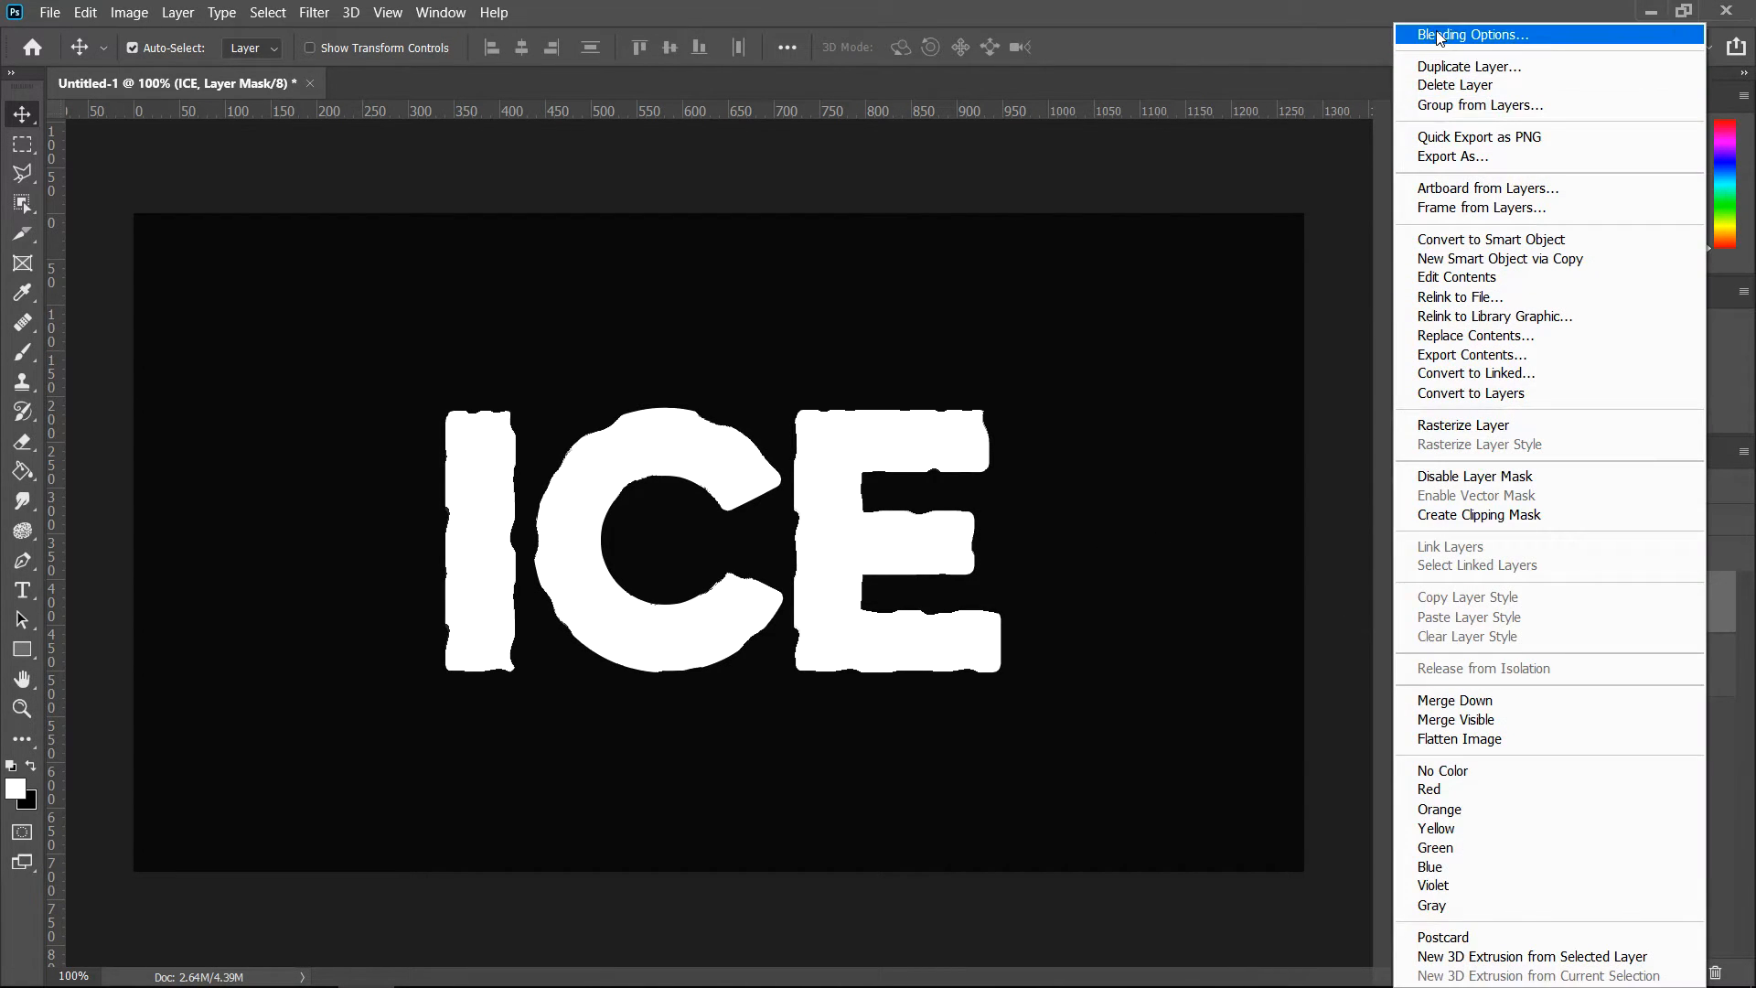
left_click(1478, 33)
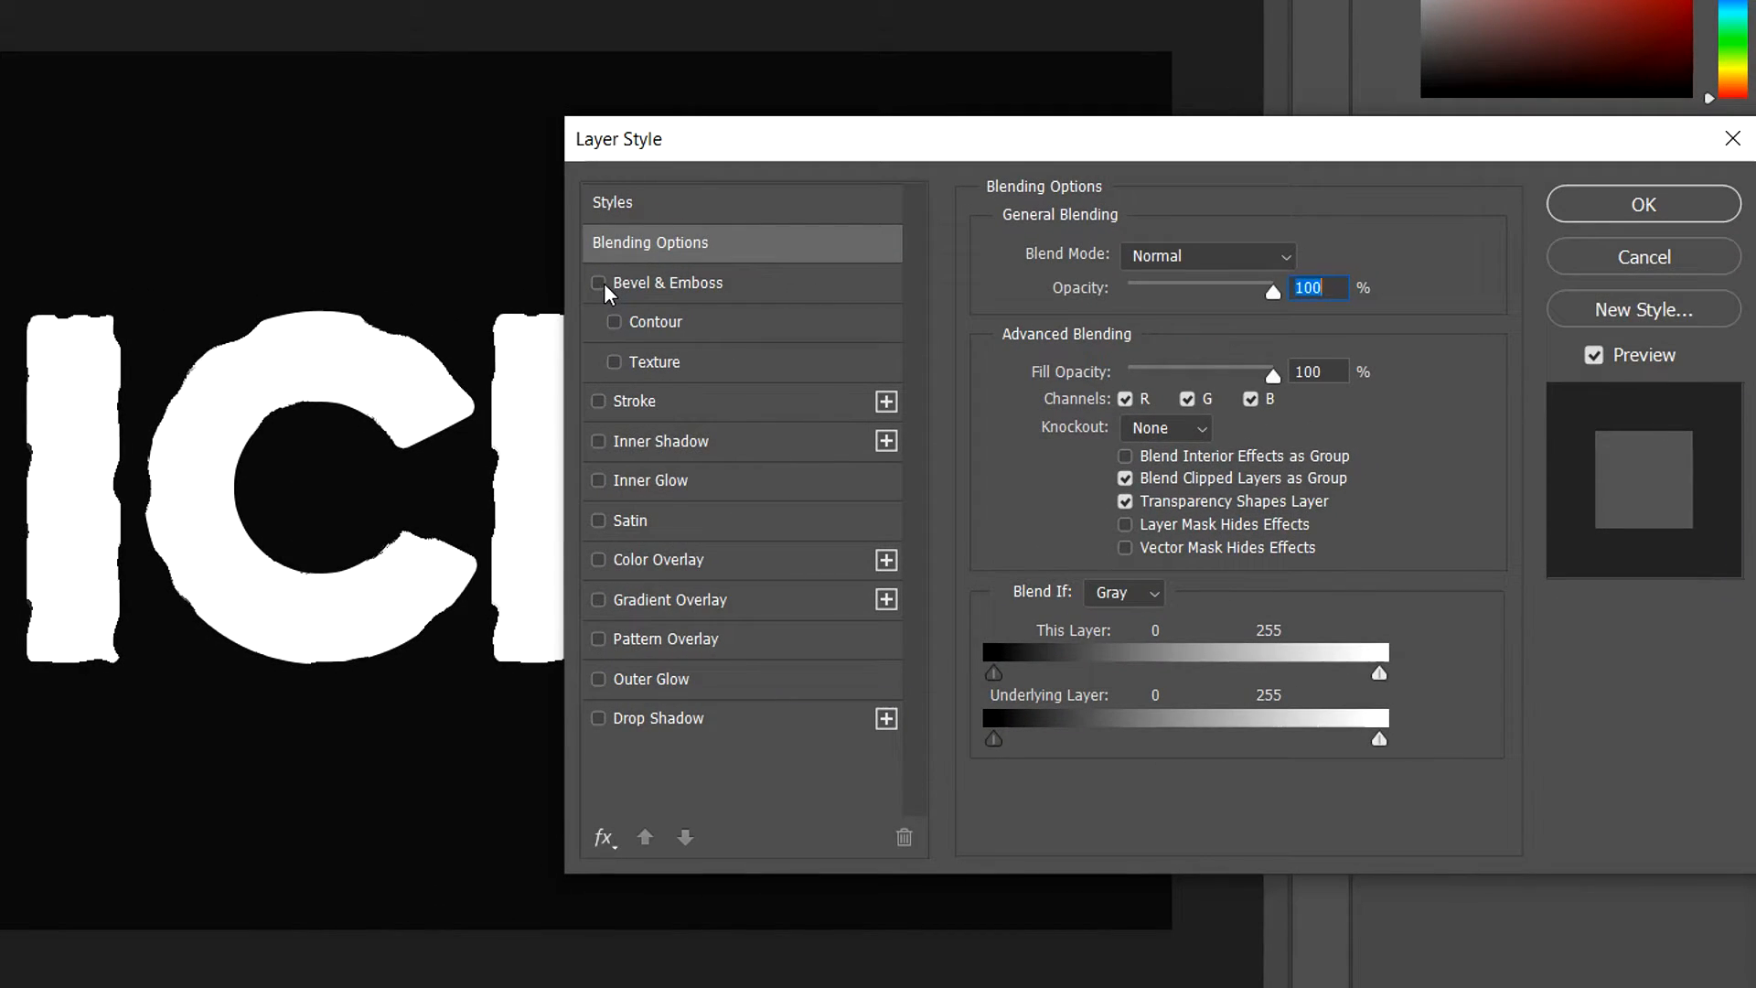
left_click(600, 287)
left_click(633, 299)
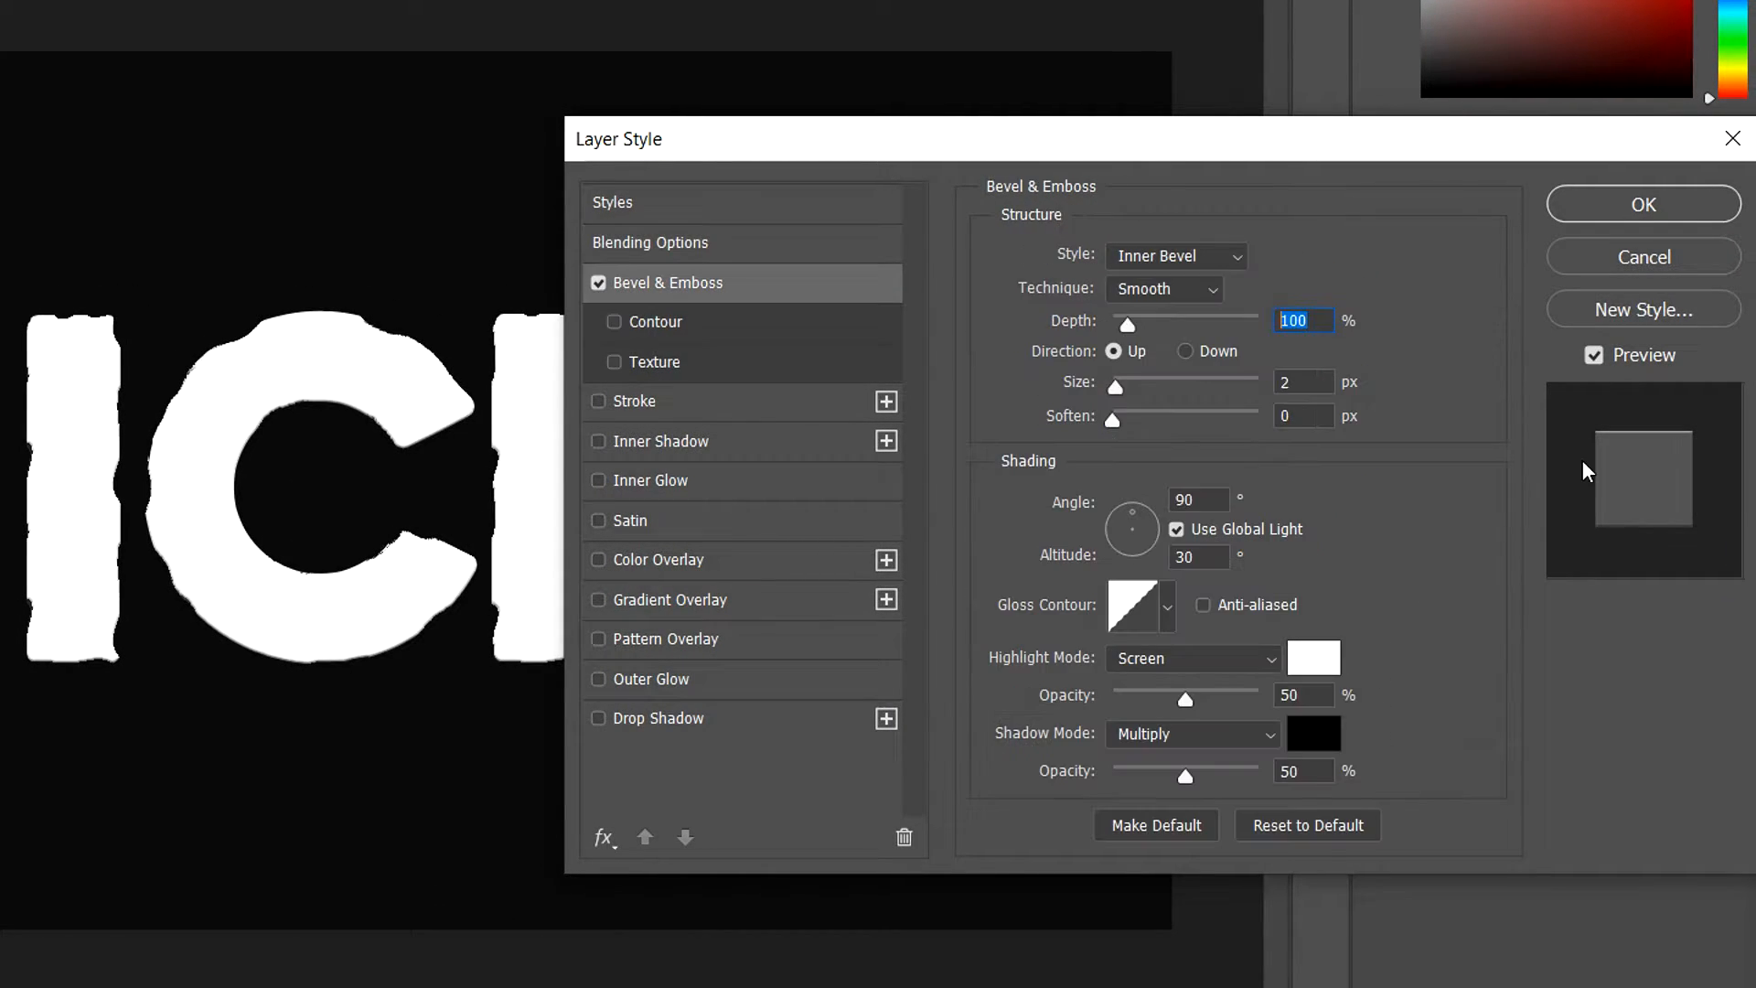
type("77")
key("Tab")
type("128")
key("Tab")
type("5")
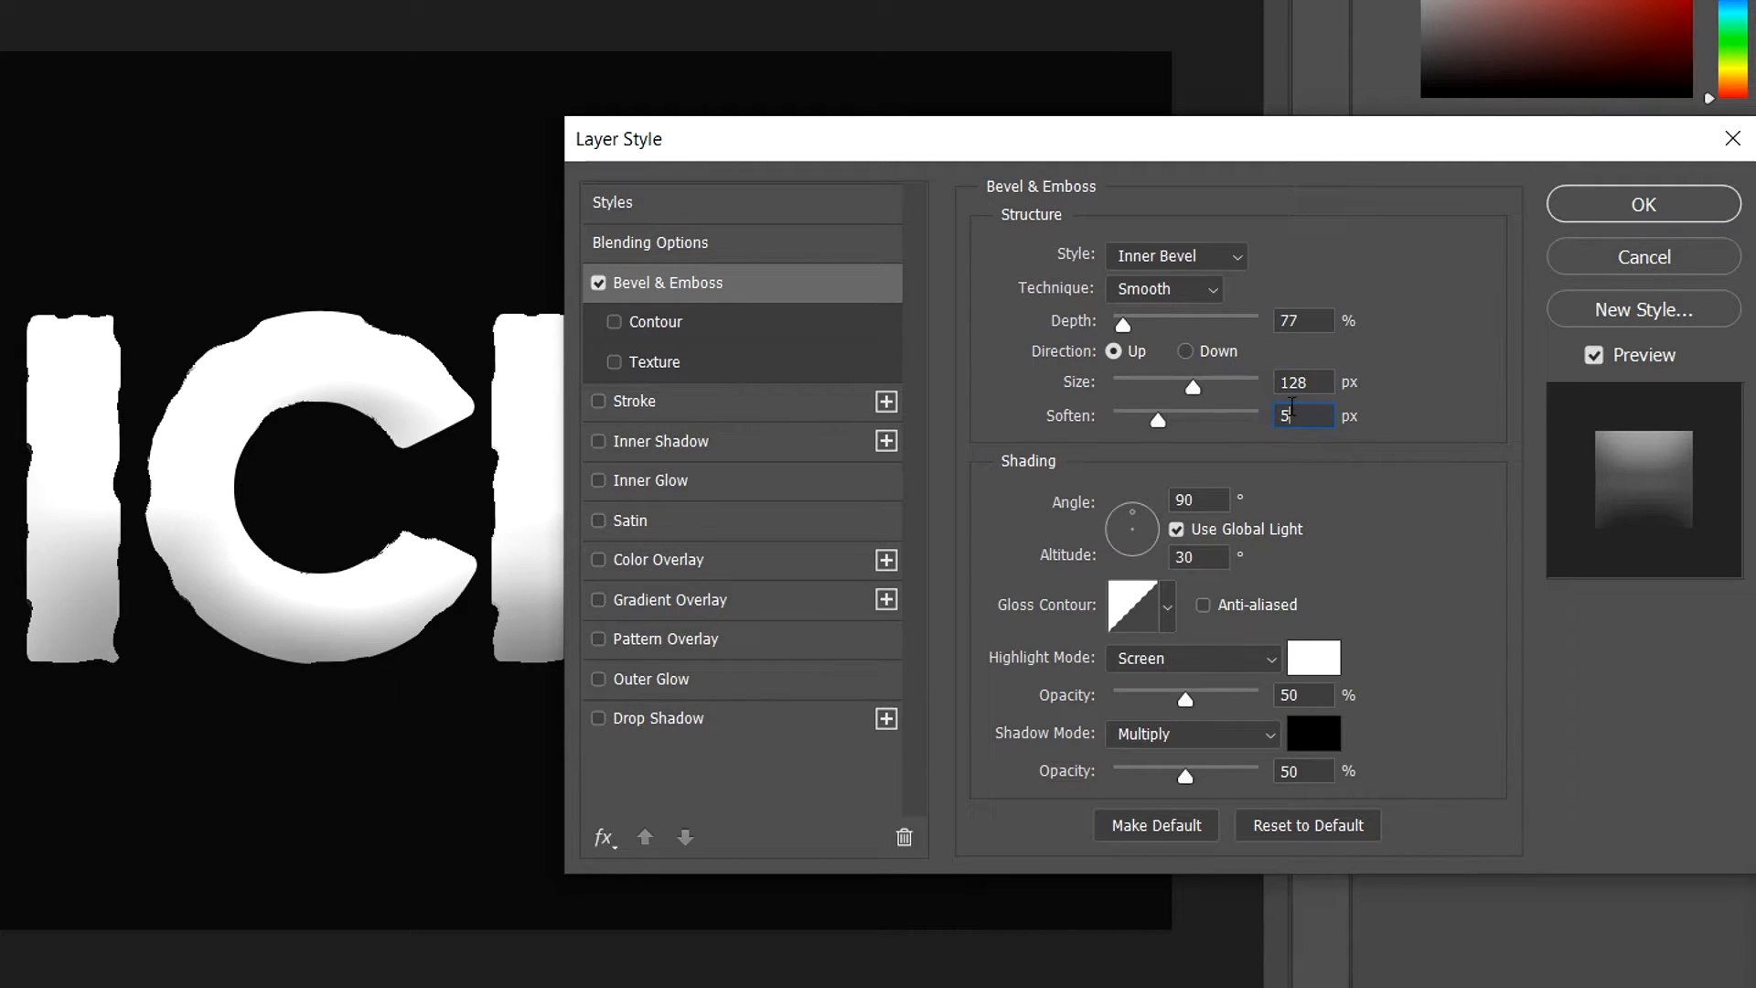
Enable the bevel's Contour option with the S-shaped preset curve and a Range of 50%
left_click(614, 322)
left_click(653, 325)
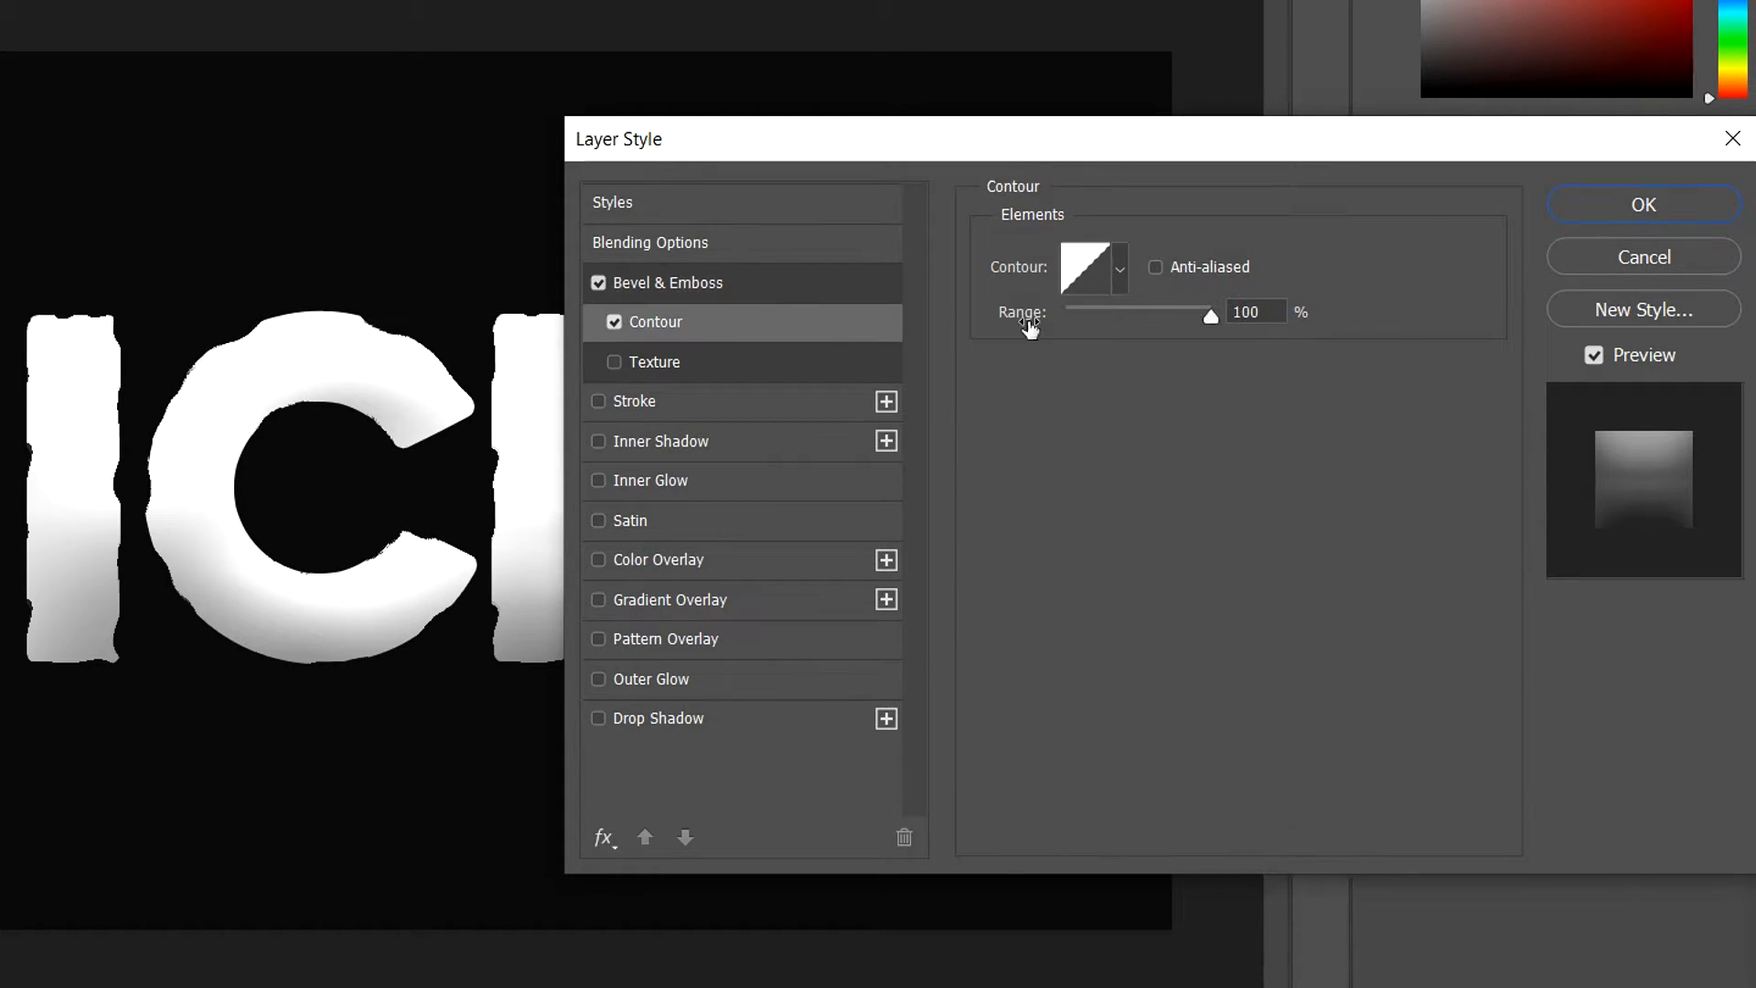
left_click(1121, 264)
left_click(1179, 338)
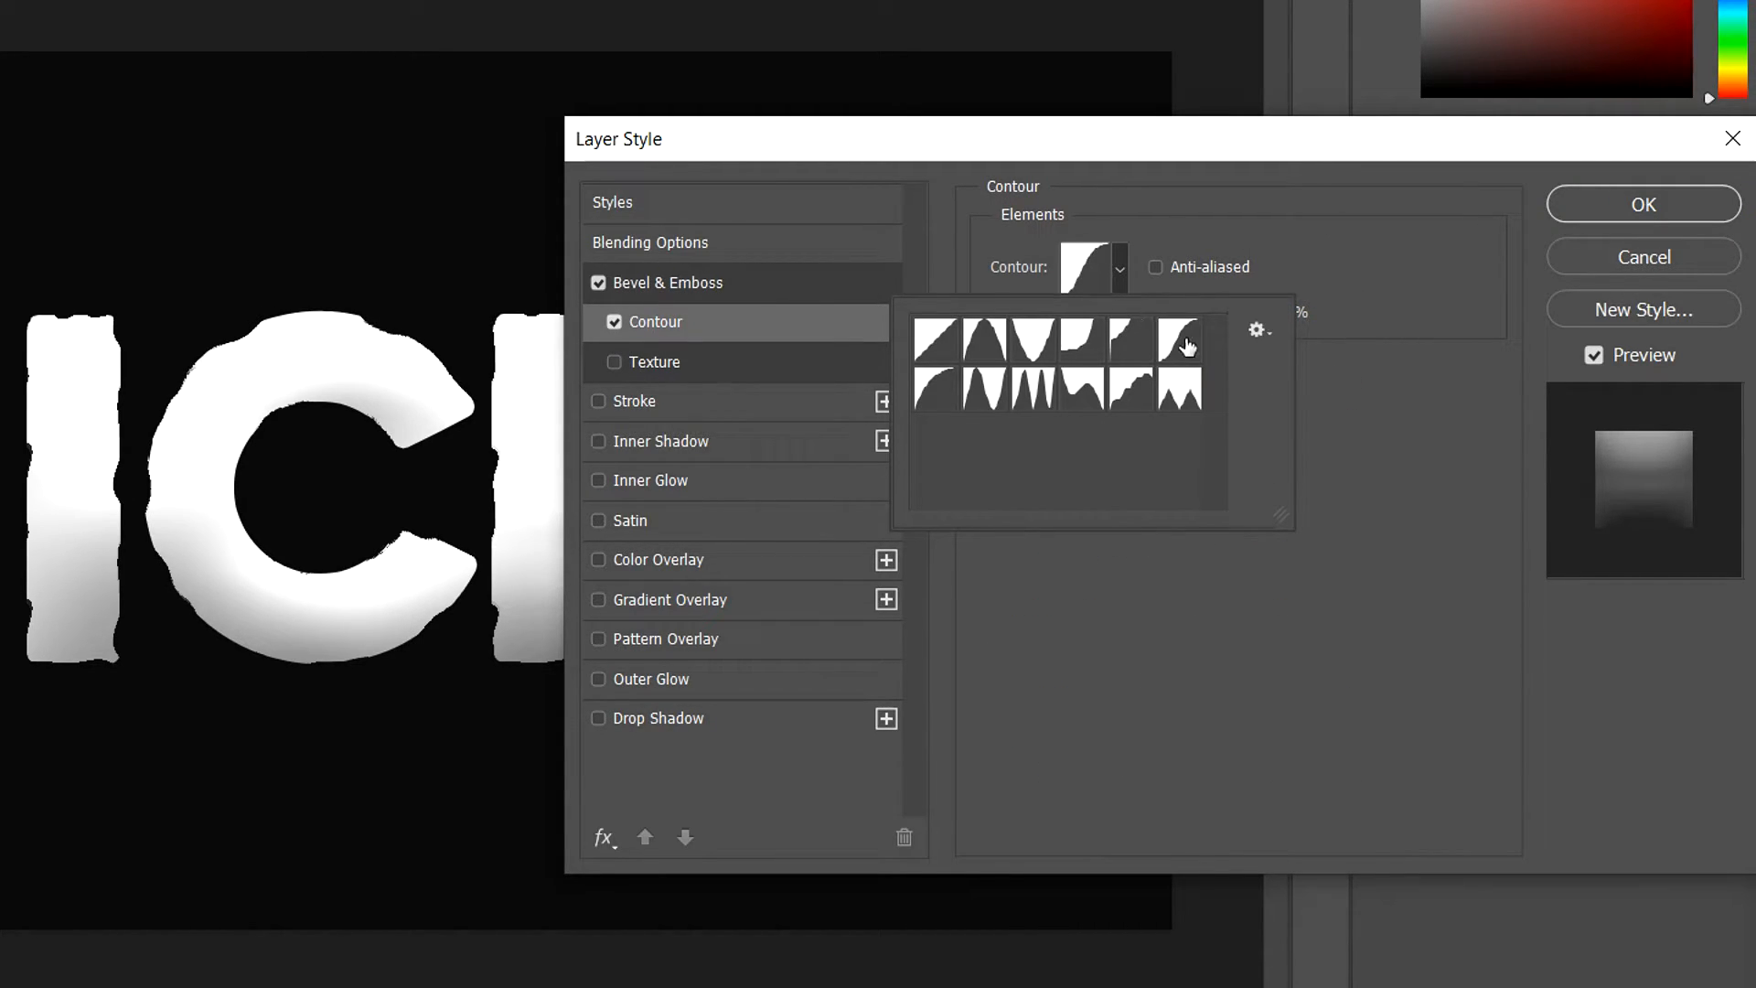
left_click(1366, 216)
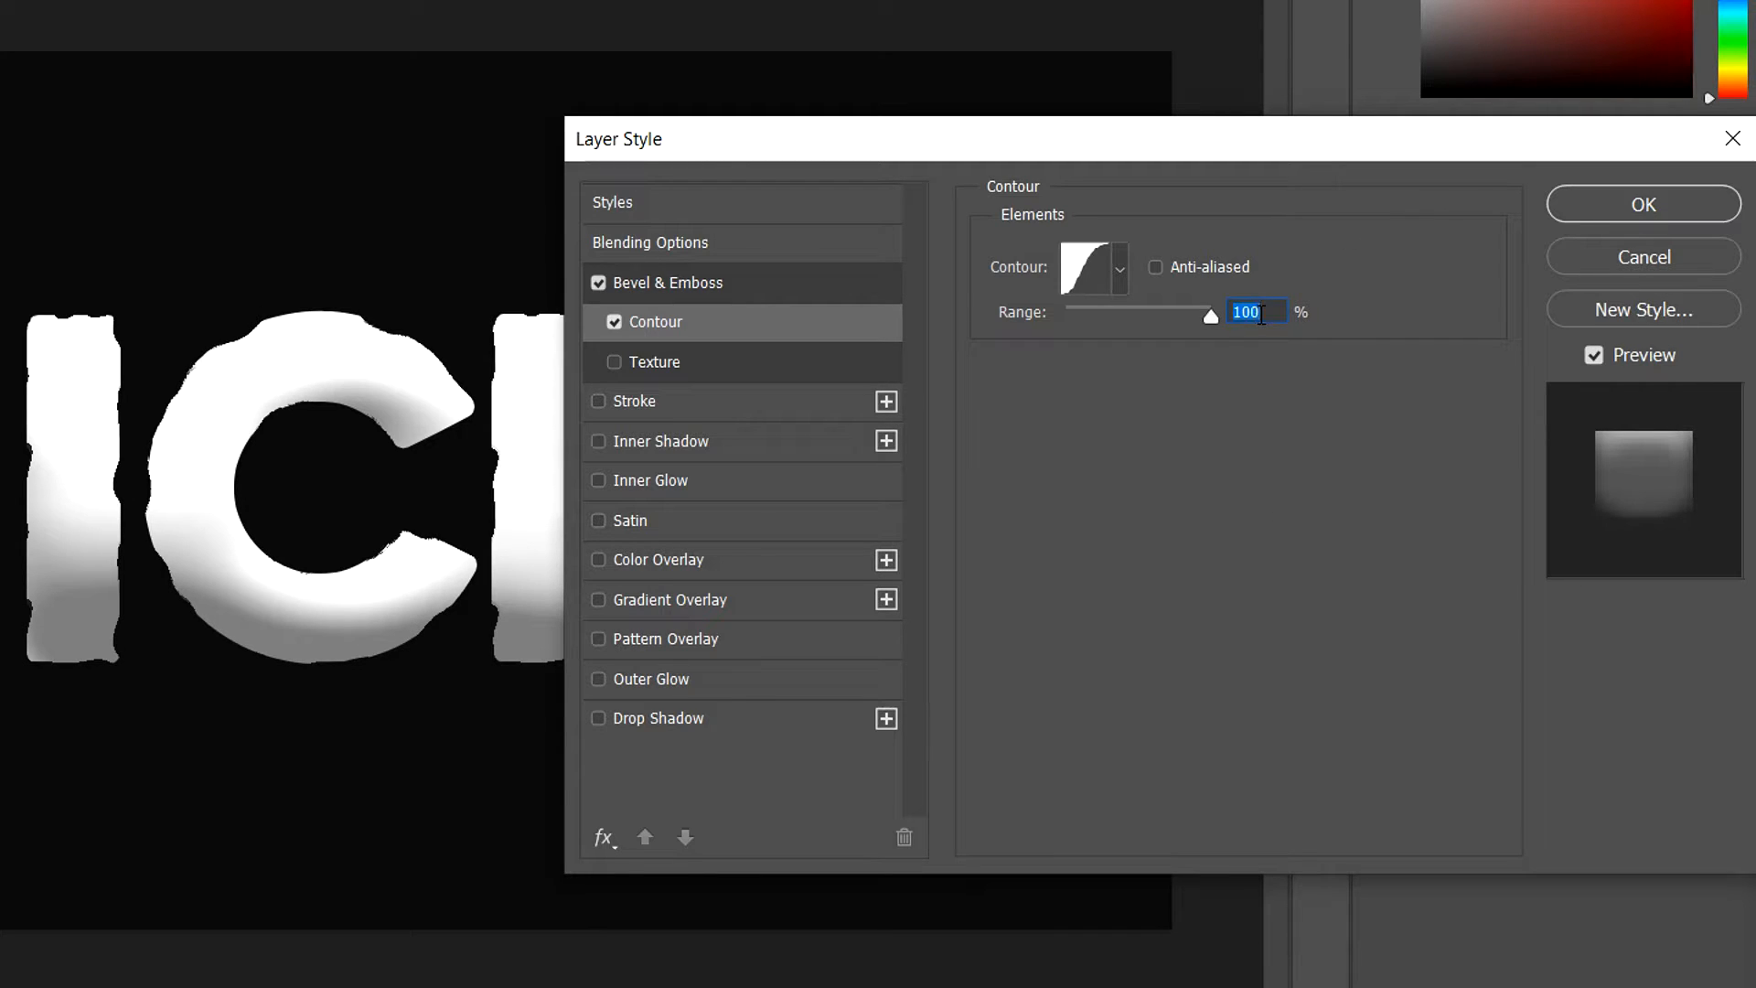
type("50")
Enable the bevel's Texture option with a near-white preset pattern, Scale 88% and Depth 51%
left_click(614, 362)
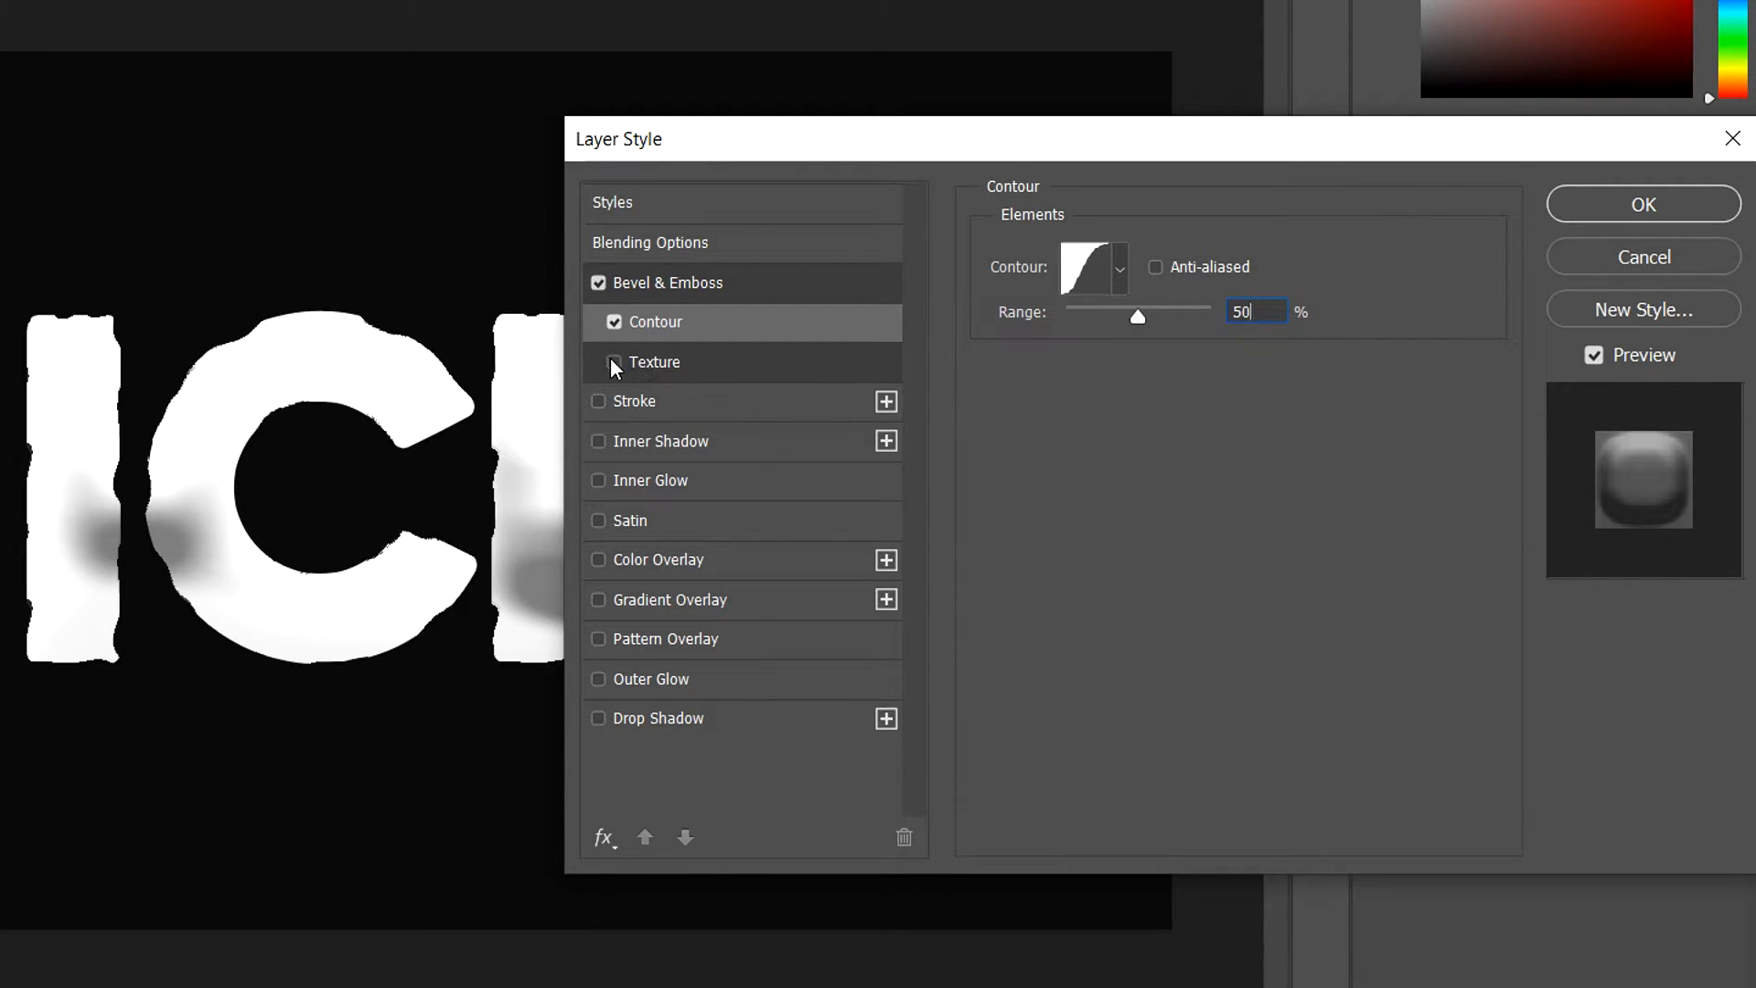
left_click(654, 364)
left_click(1161, 302)
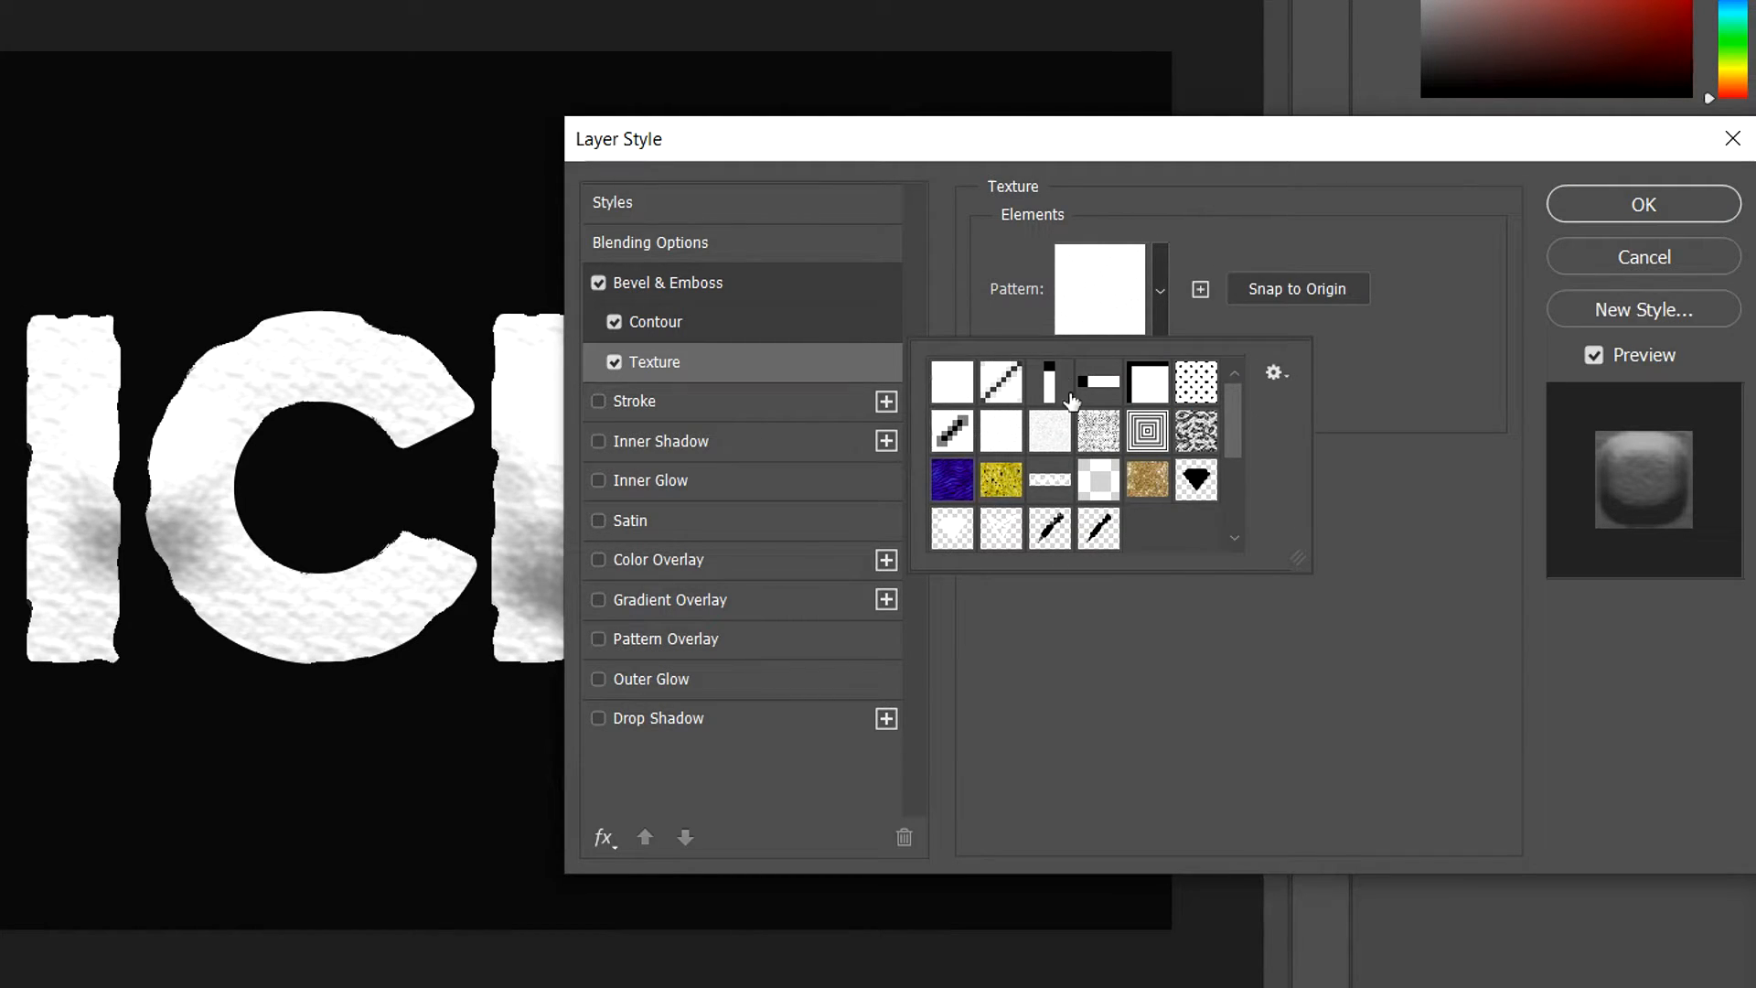
left_click(952, 382)
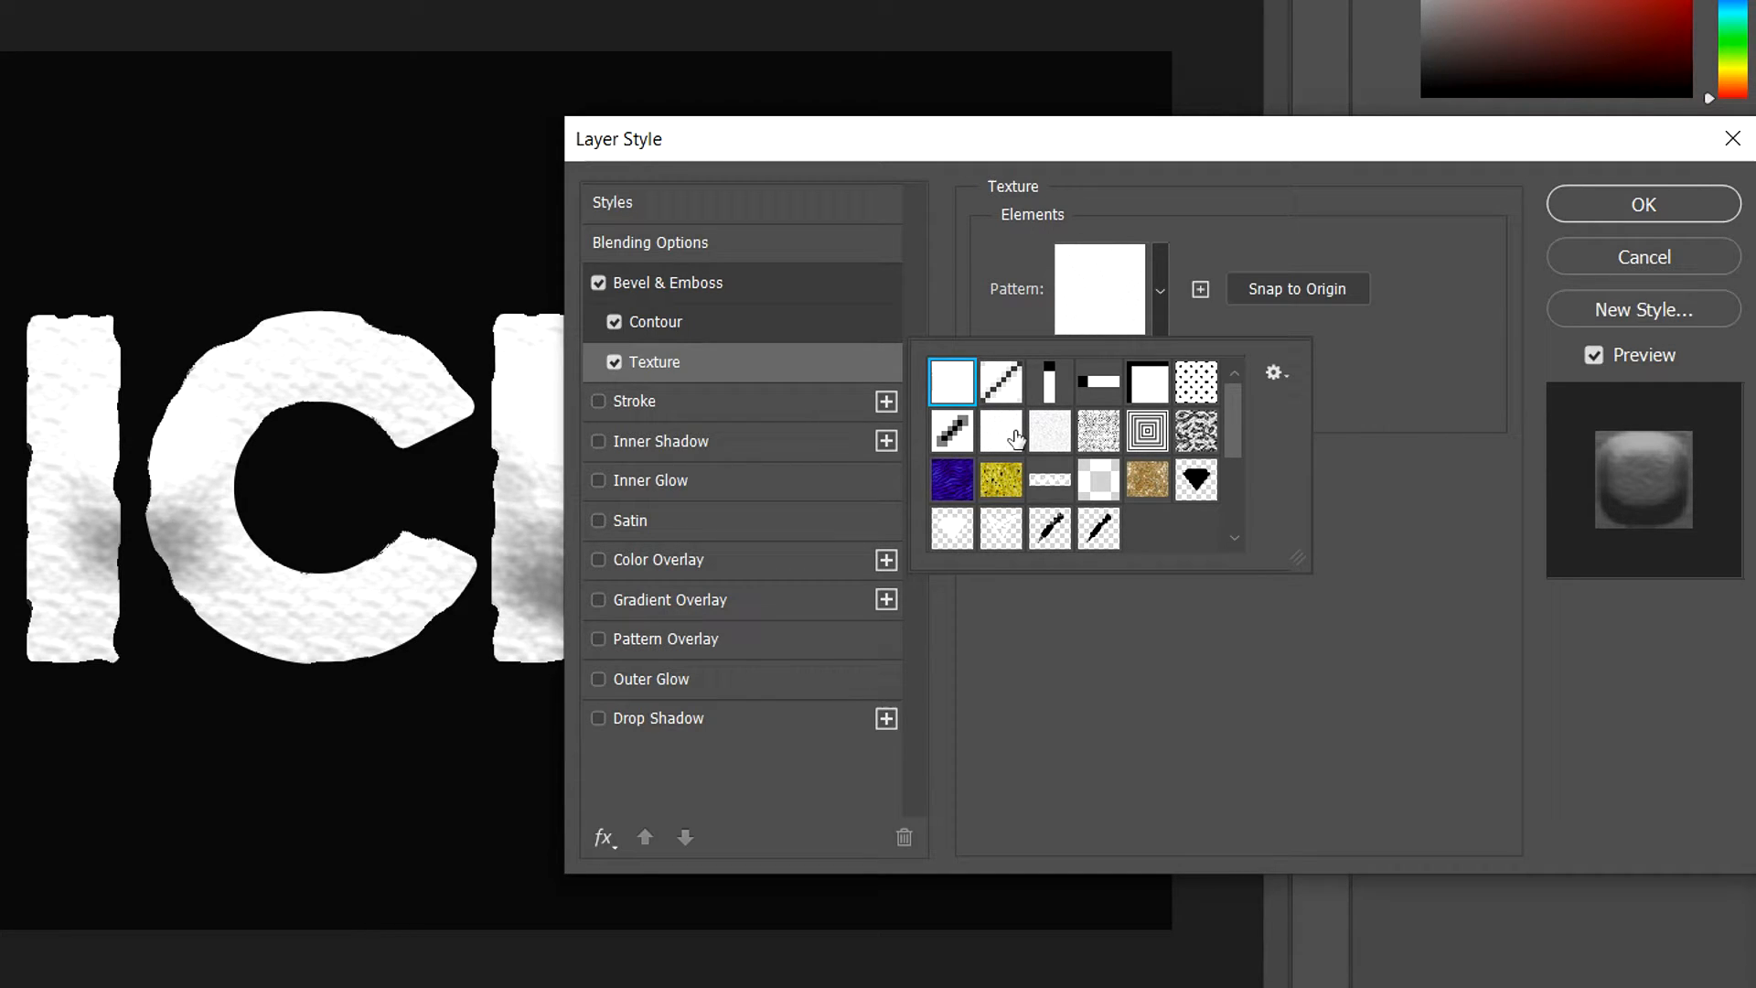
double_click(1067, 426)
type("88")
key("Tab")
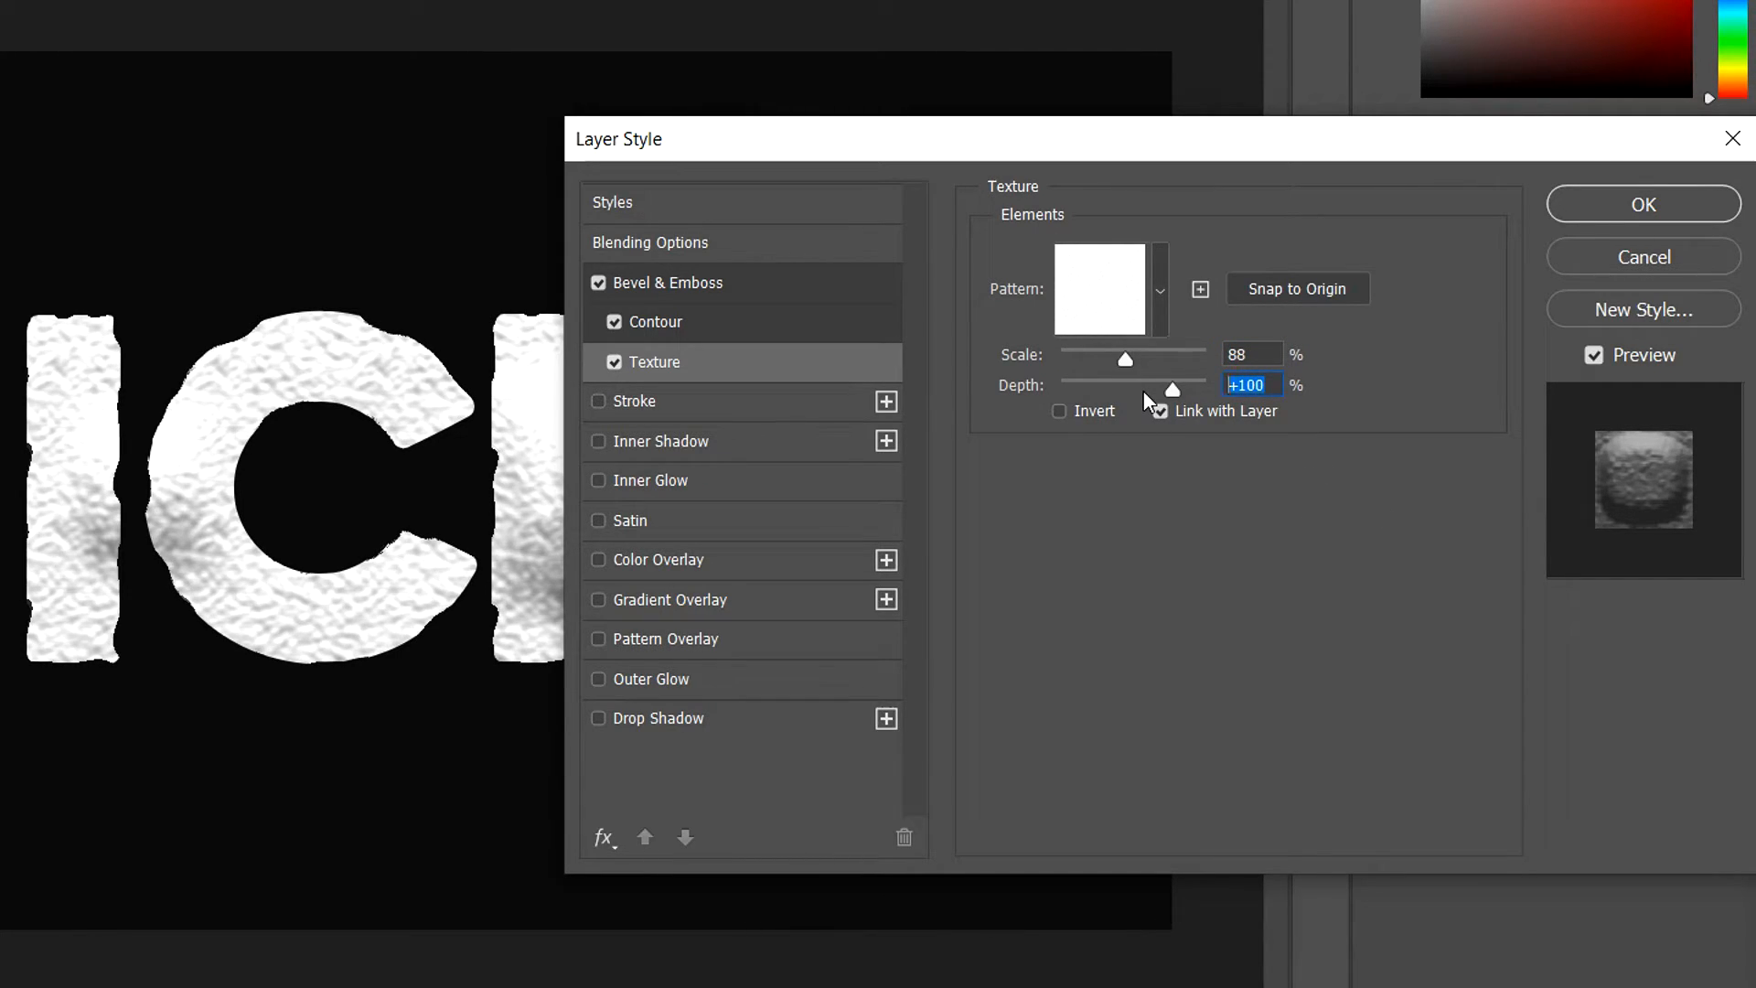
type("51")
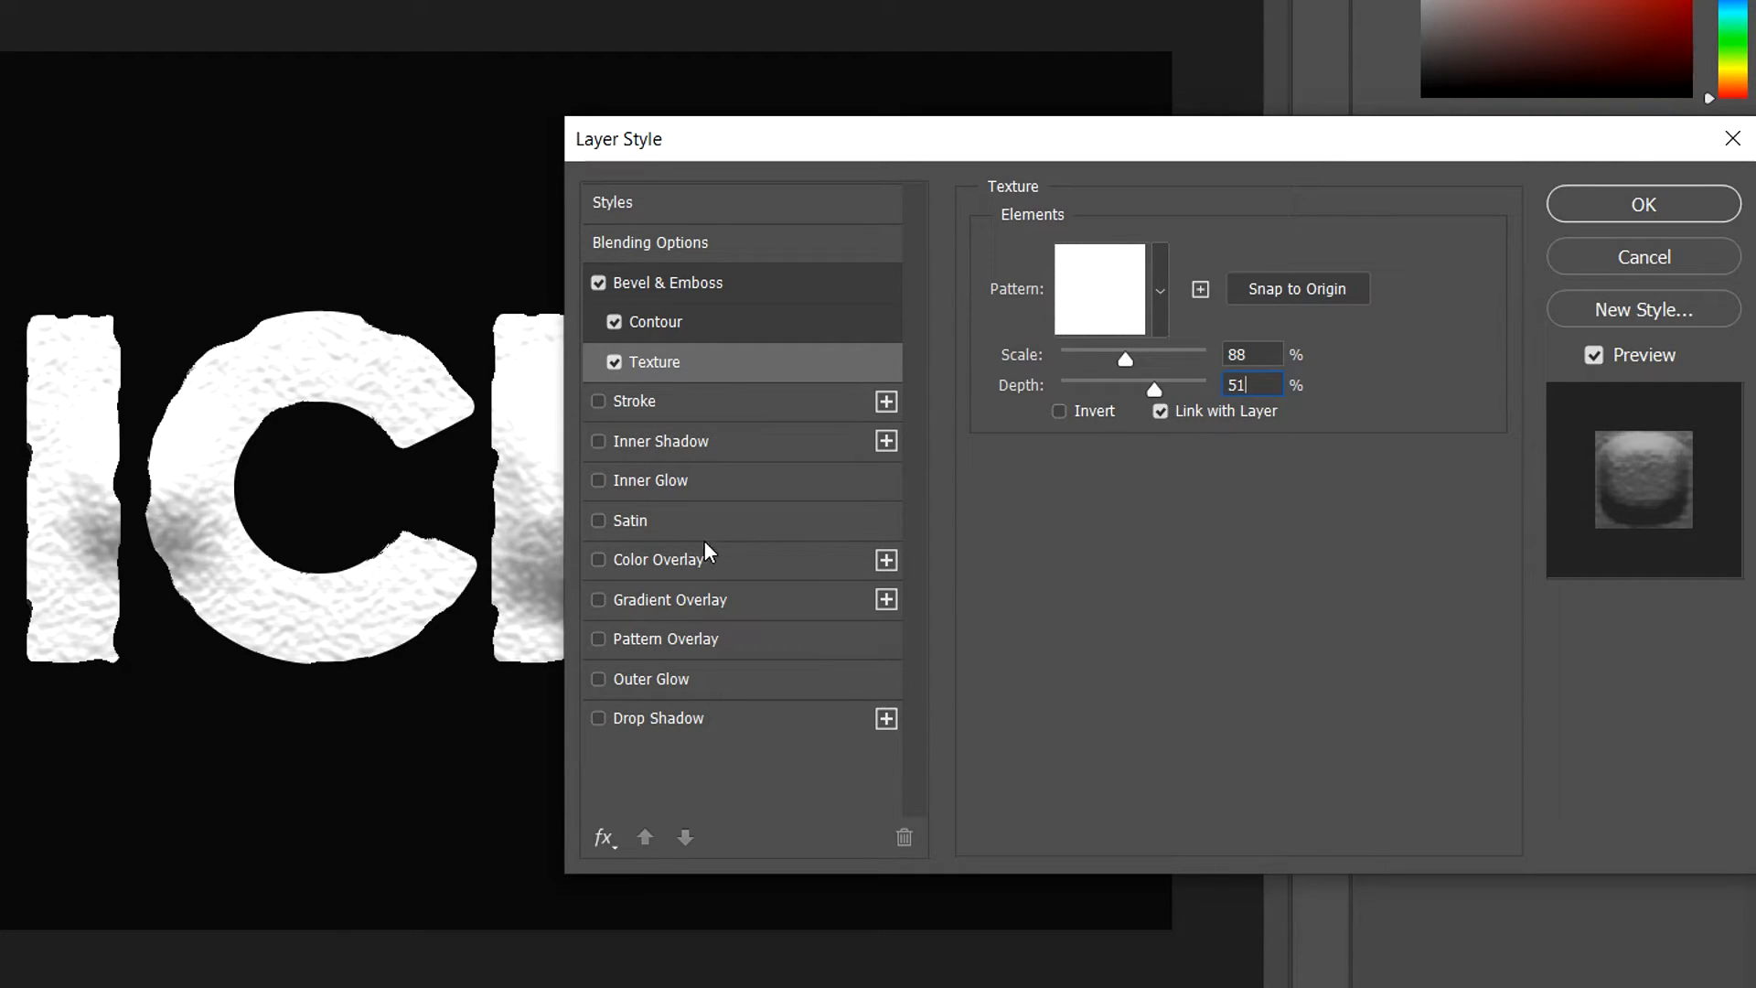
Add a Satin effect in Divide blend mode with 100% opacity and an angle of 118°
left_click(600, 520)
left_click(630, 519)
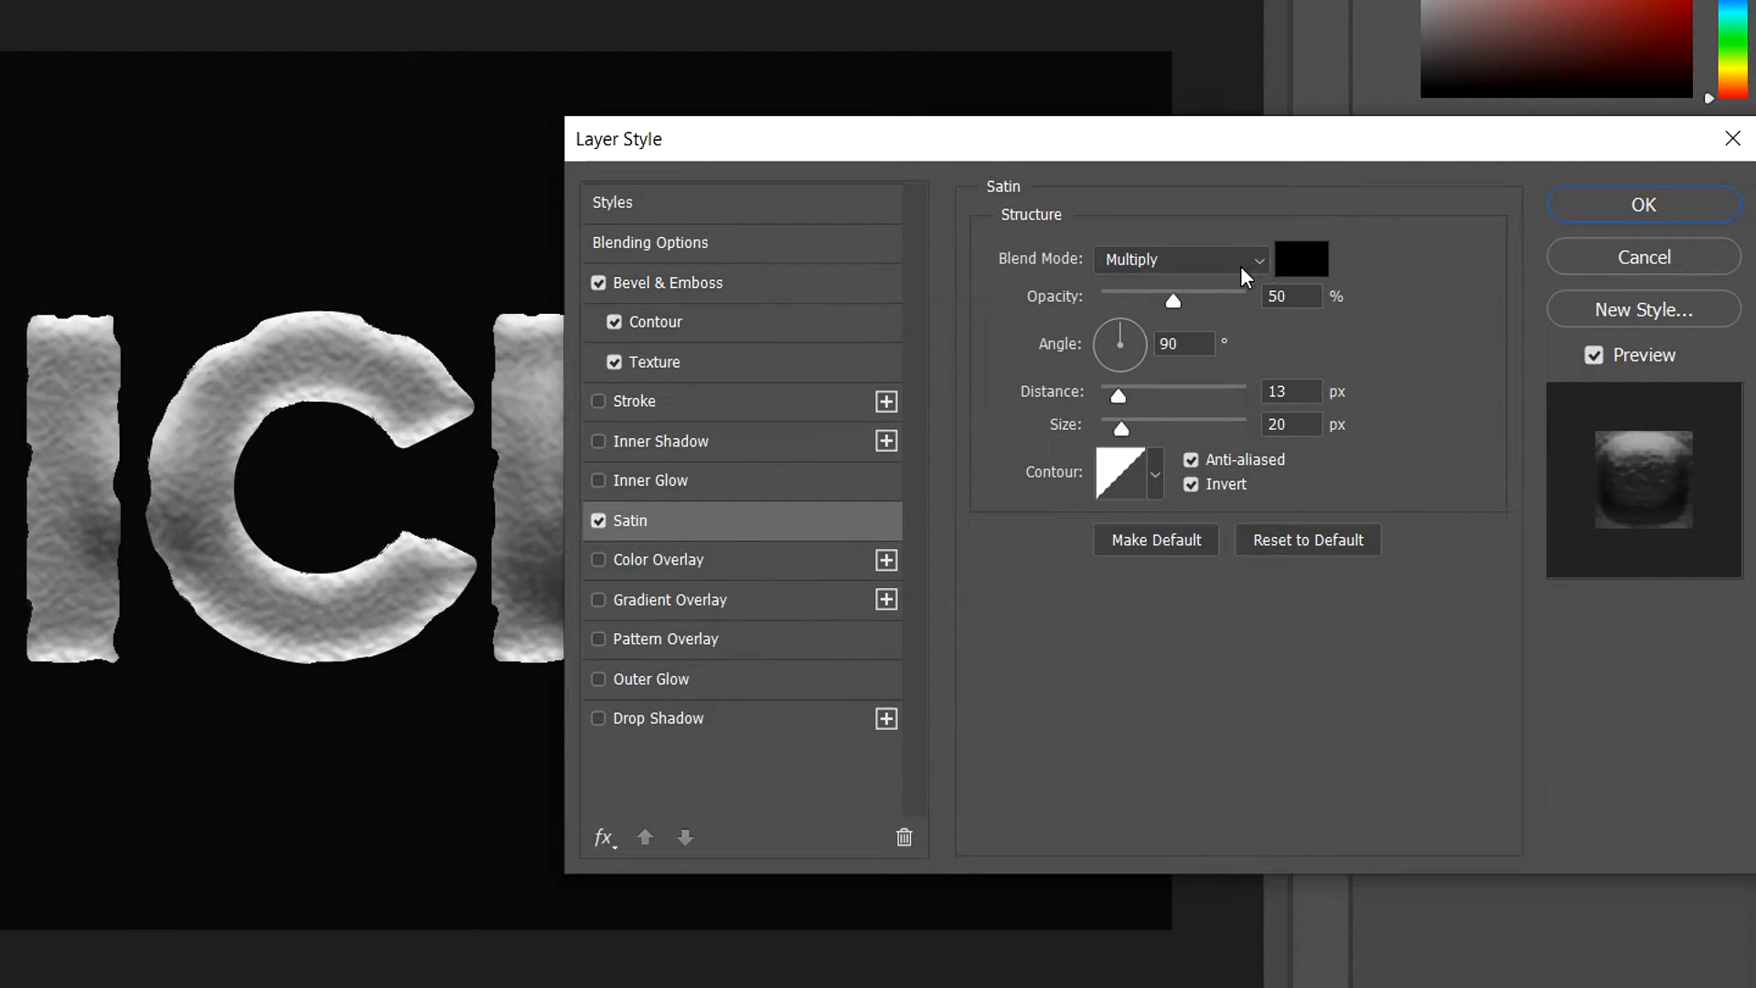
left_click(1244, 265)
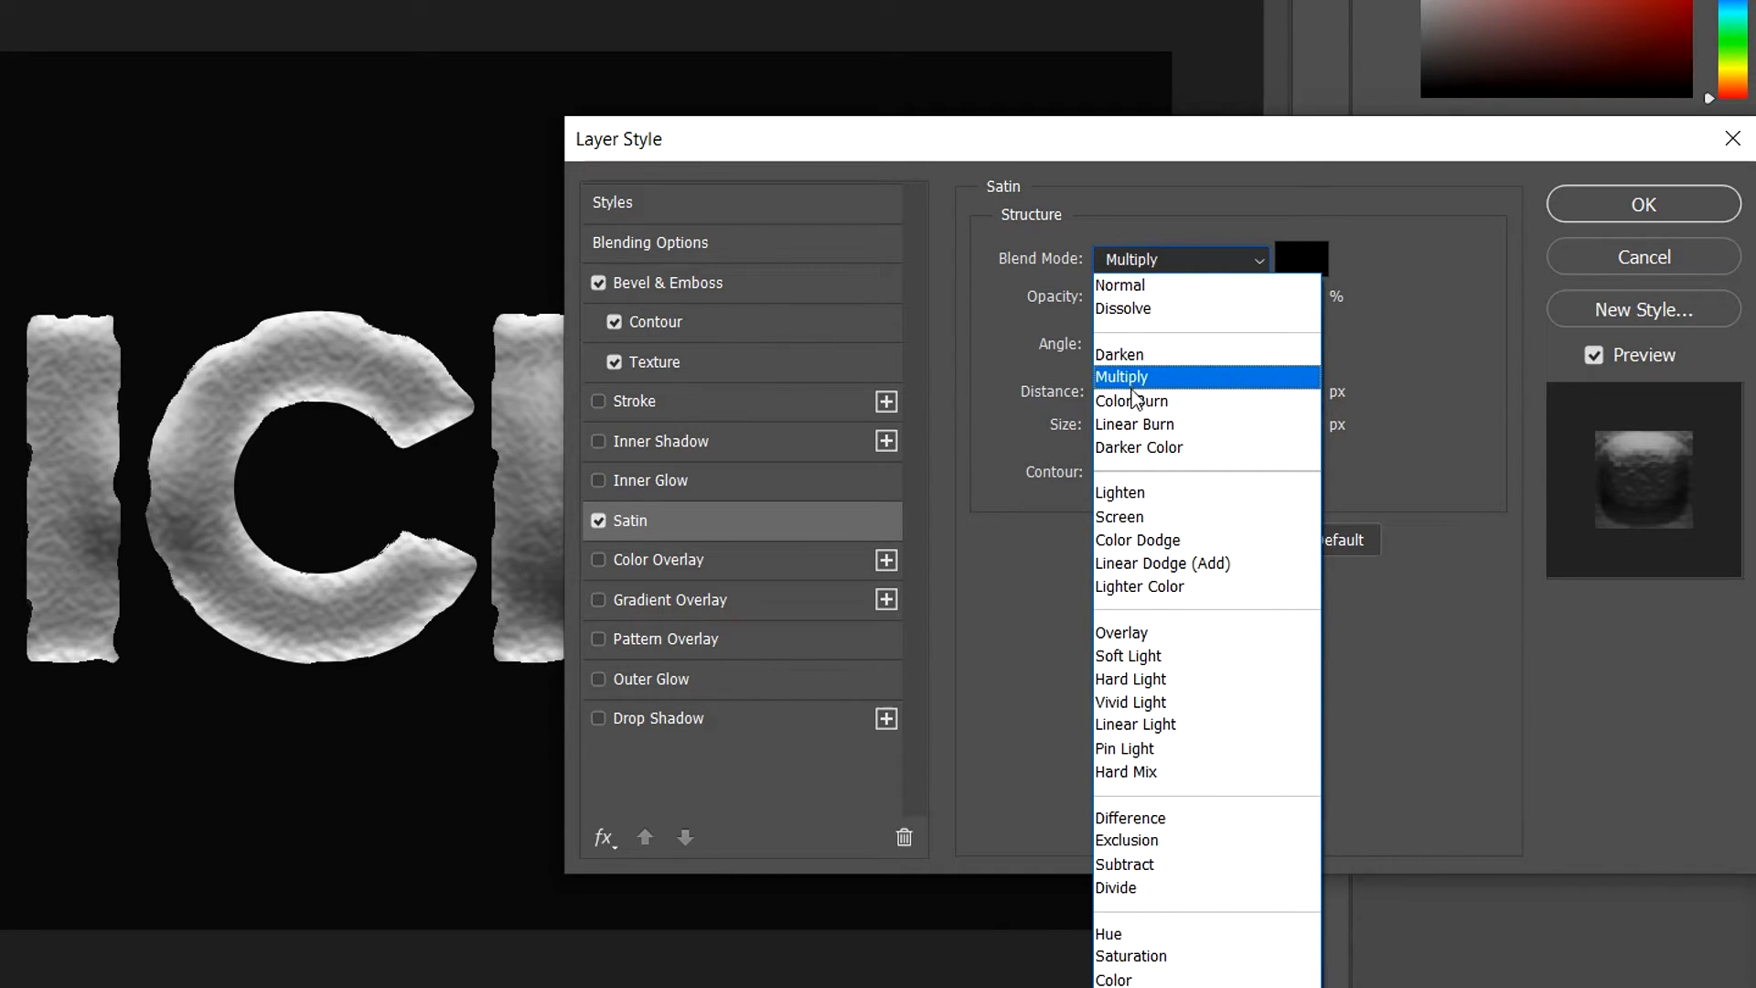
left_click(1157, 887)
left_click_drag(1171, 299, 1261, 296)
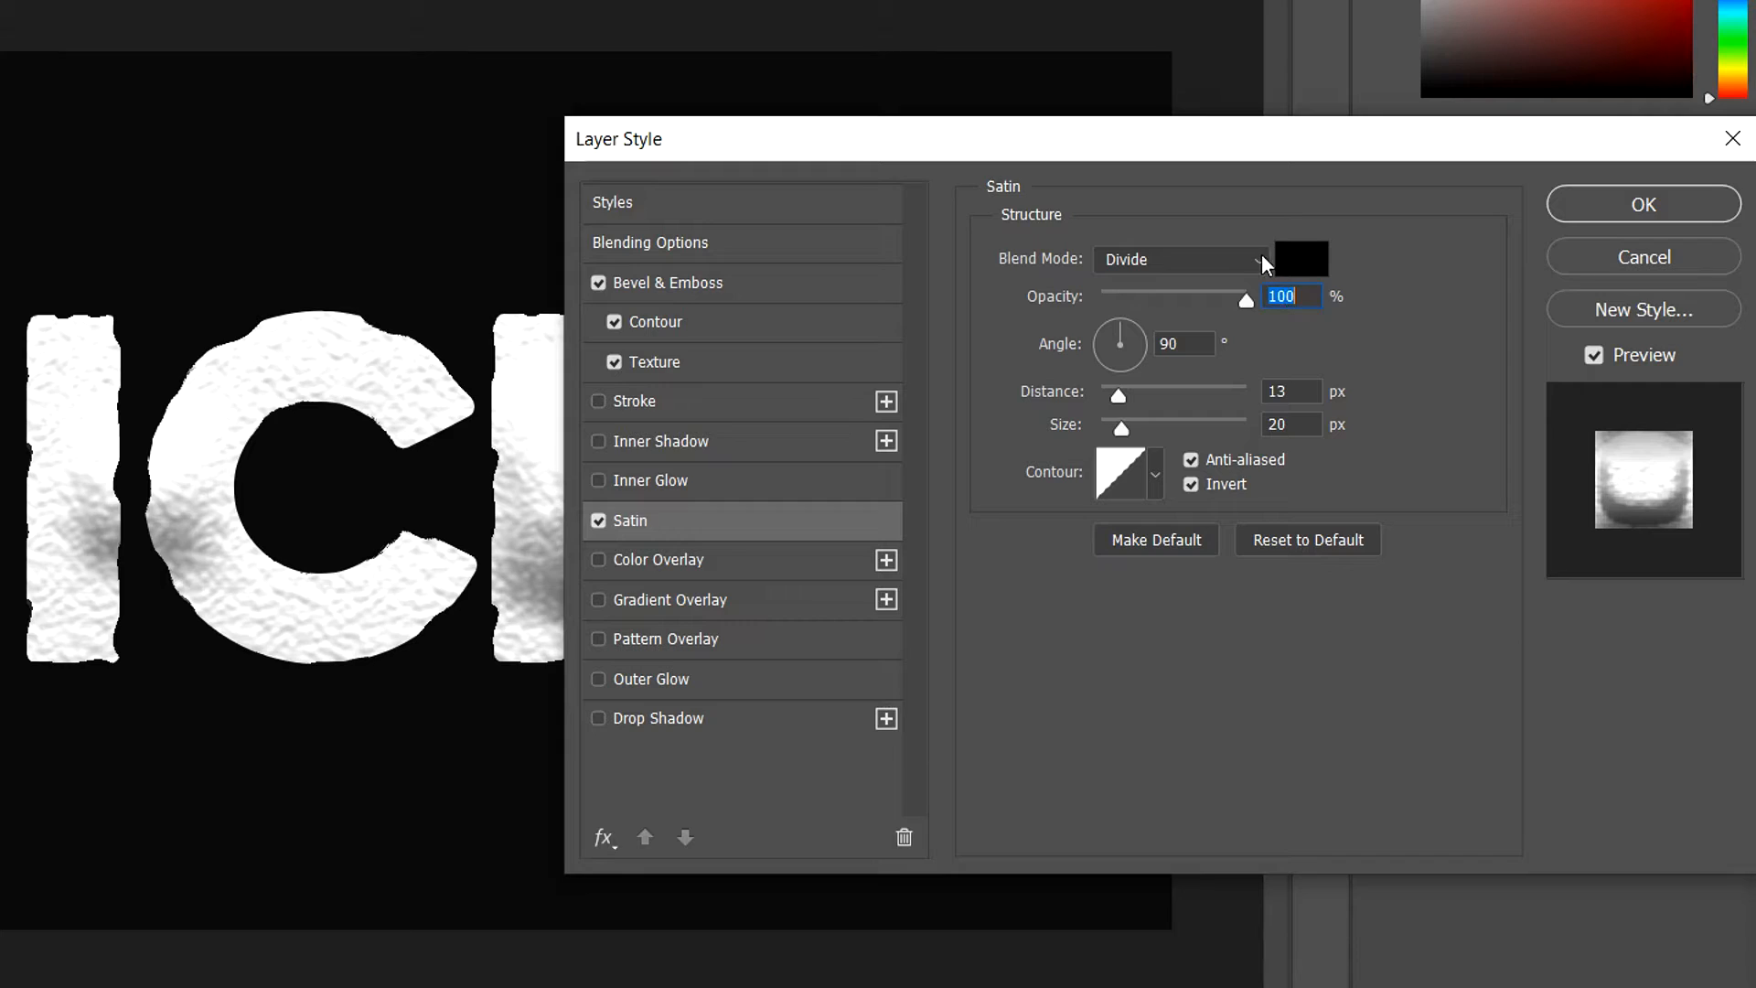
key("Tab")
type("118")
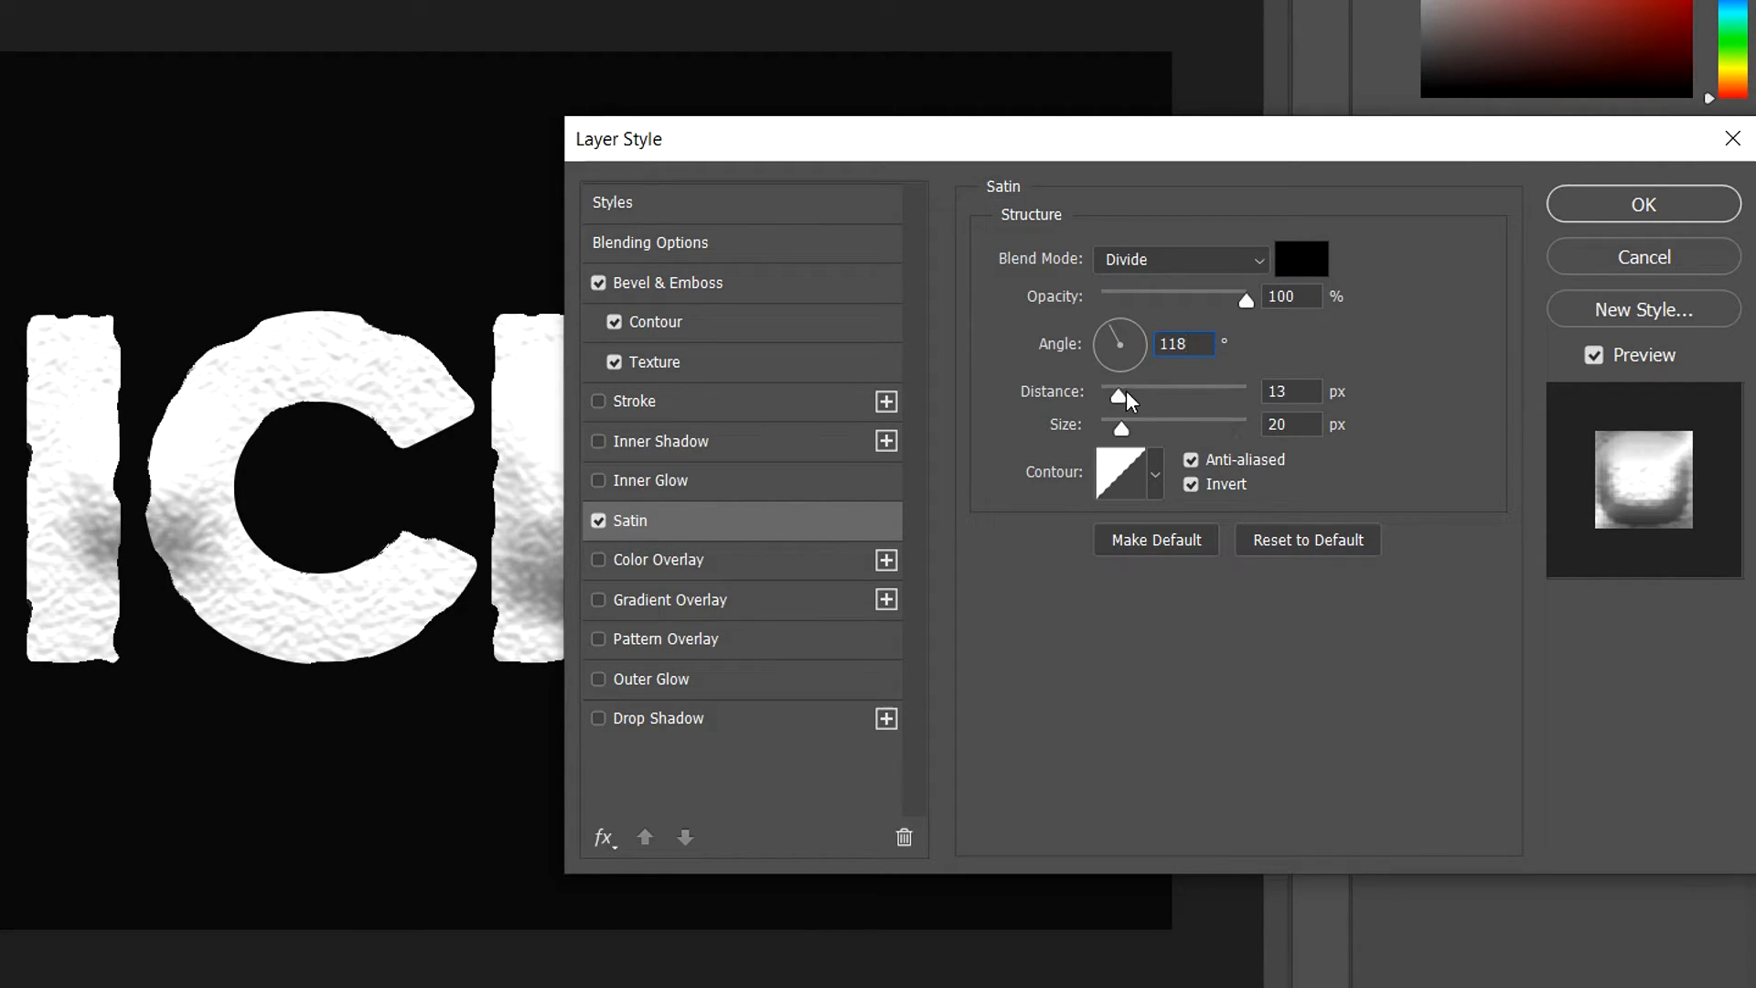
Set the Satin distance and size to 250 px each and choose the half-round contour preset
left_click_drag(1119, 395, 1298, 391)
left_click_drag(1123, 426, 1298, 419)
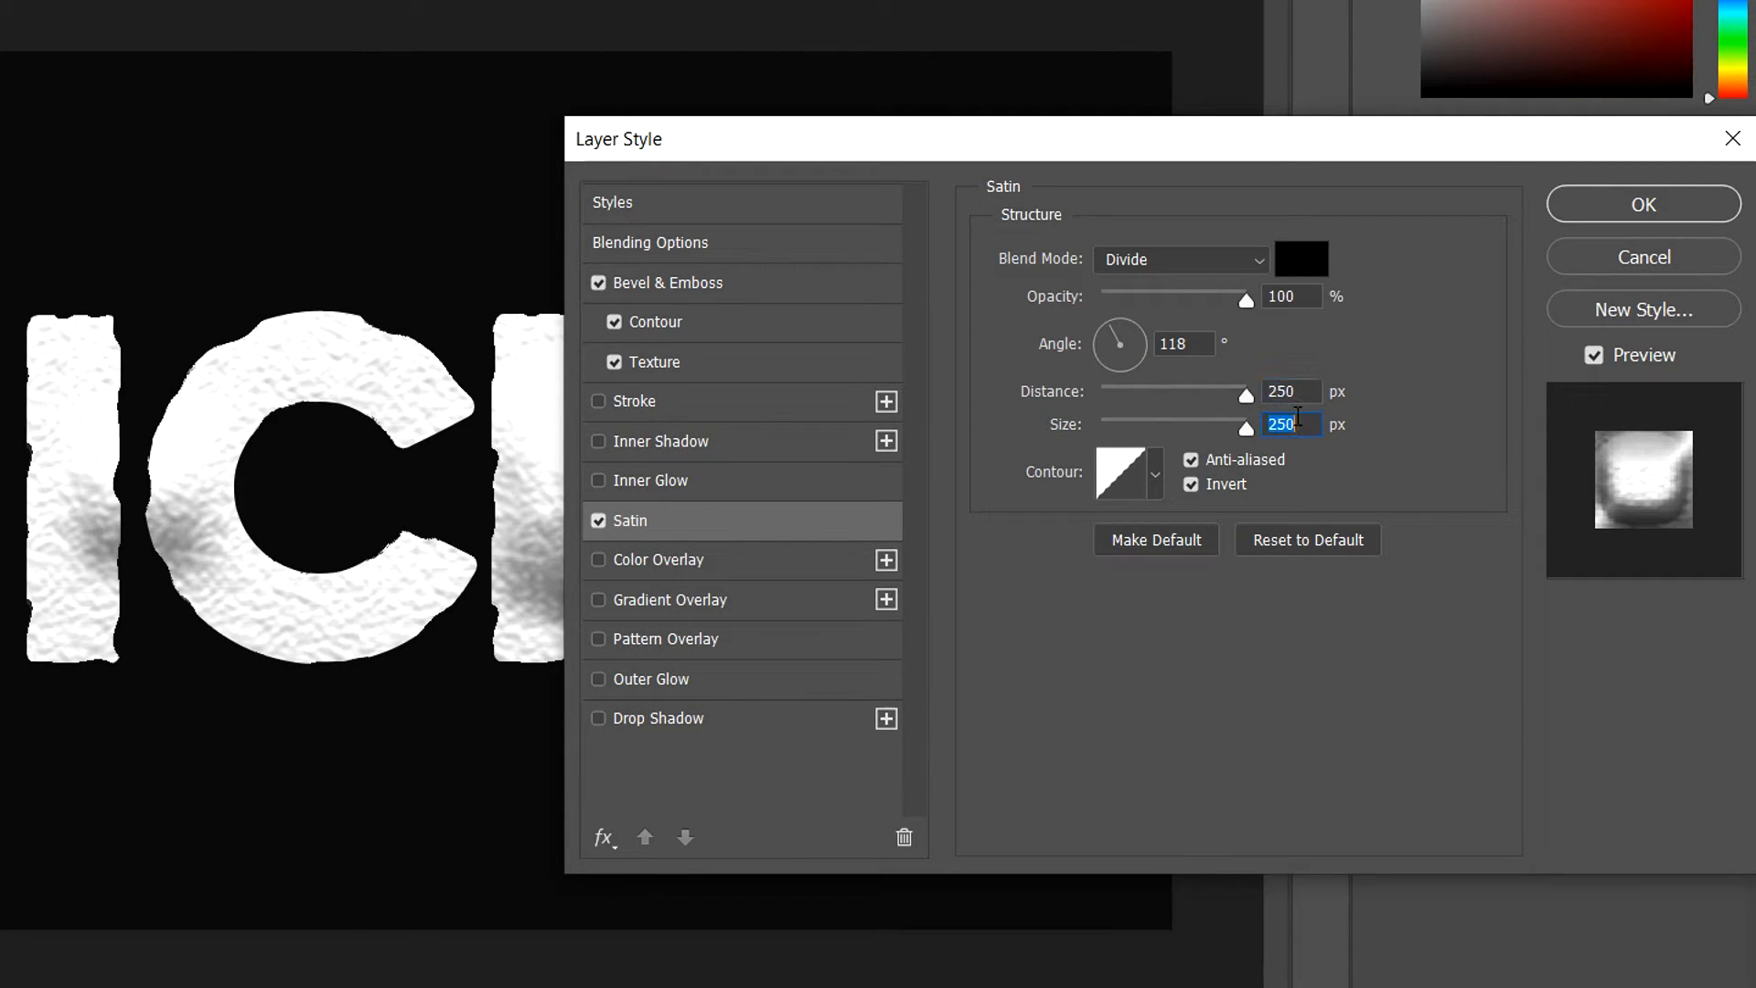
left_click(1155, 473)
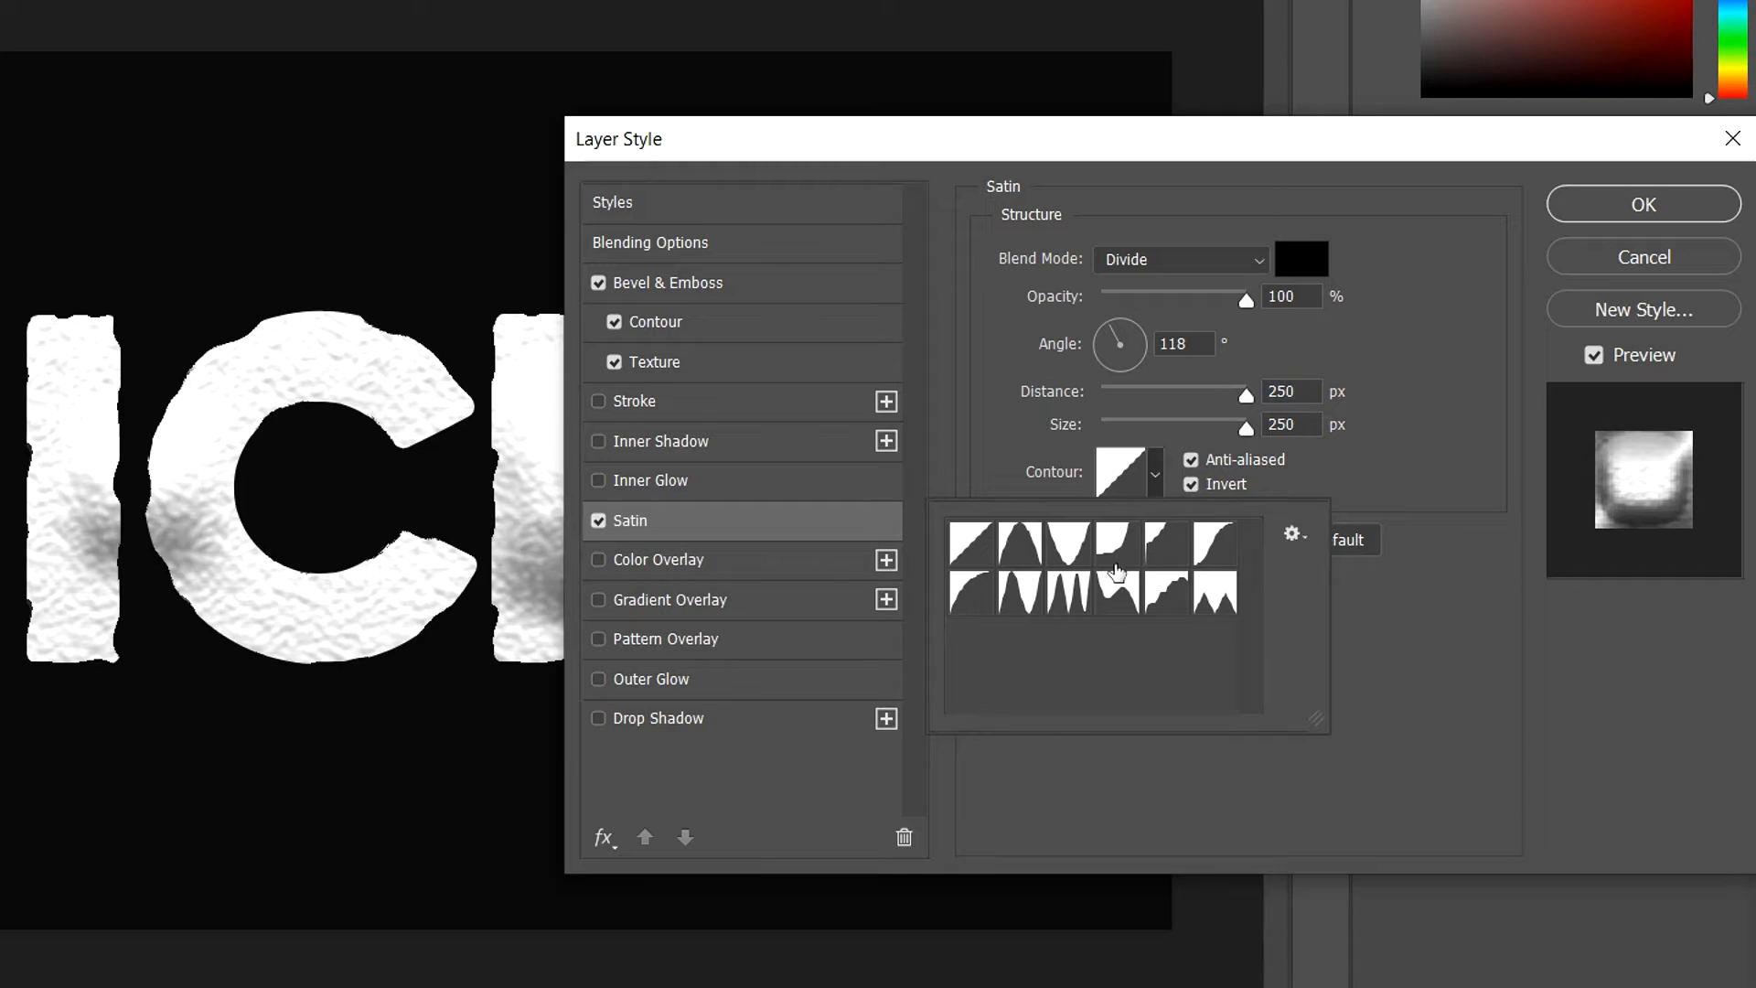
left_click(987, 611)
left_click(732, 580)
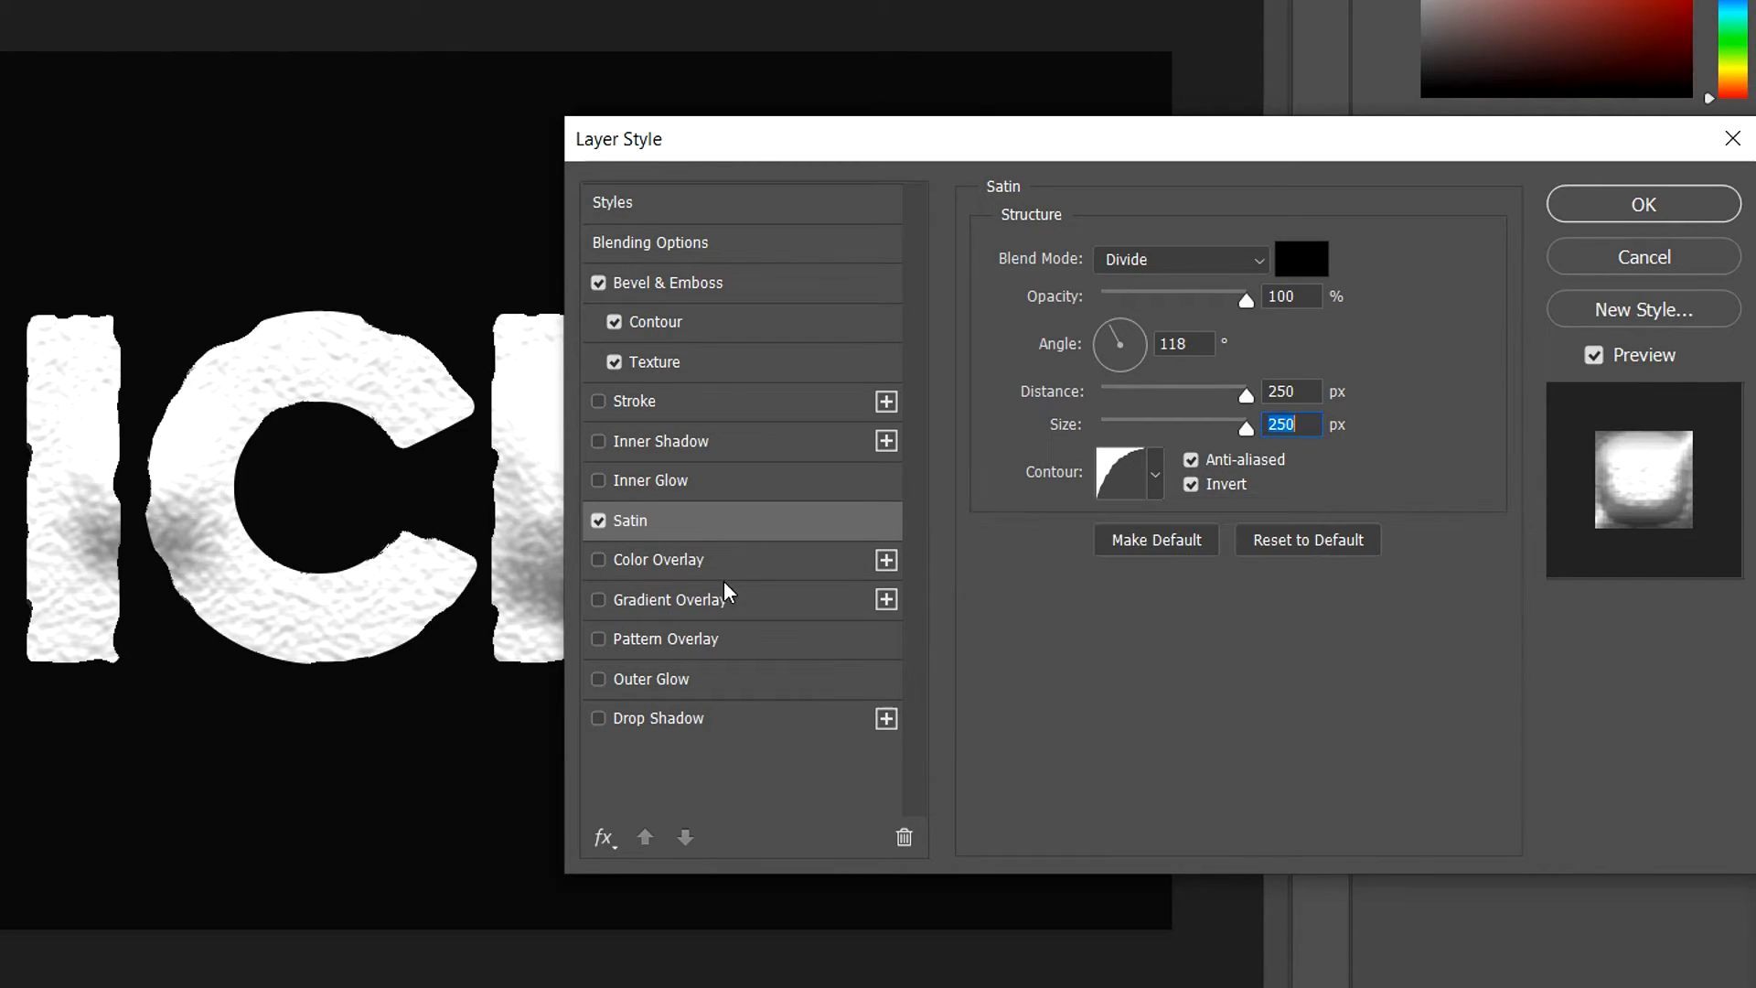
Add a Color Overlay in light blue 00ccff at 35% opacity
left_click(611, 554)
left_click(684, 554)
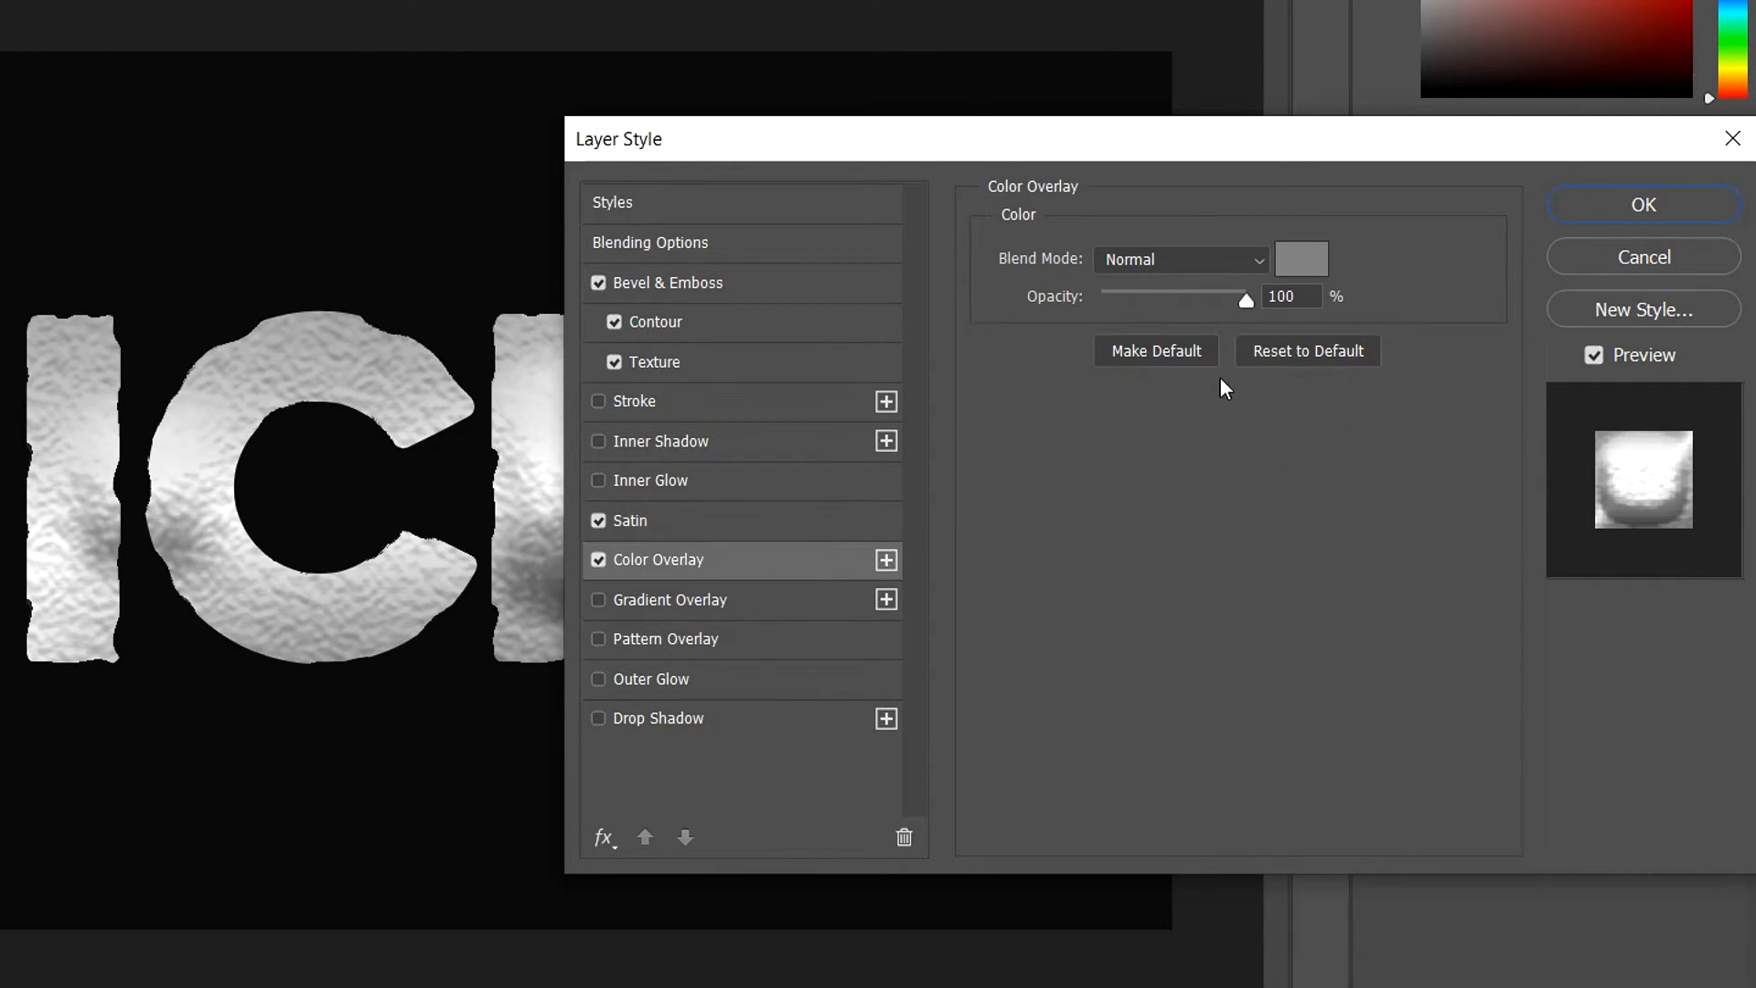
left_click(1297, 259)
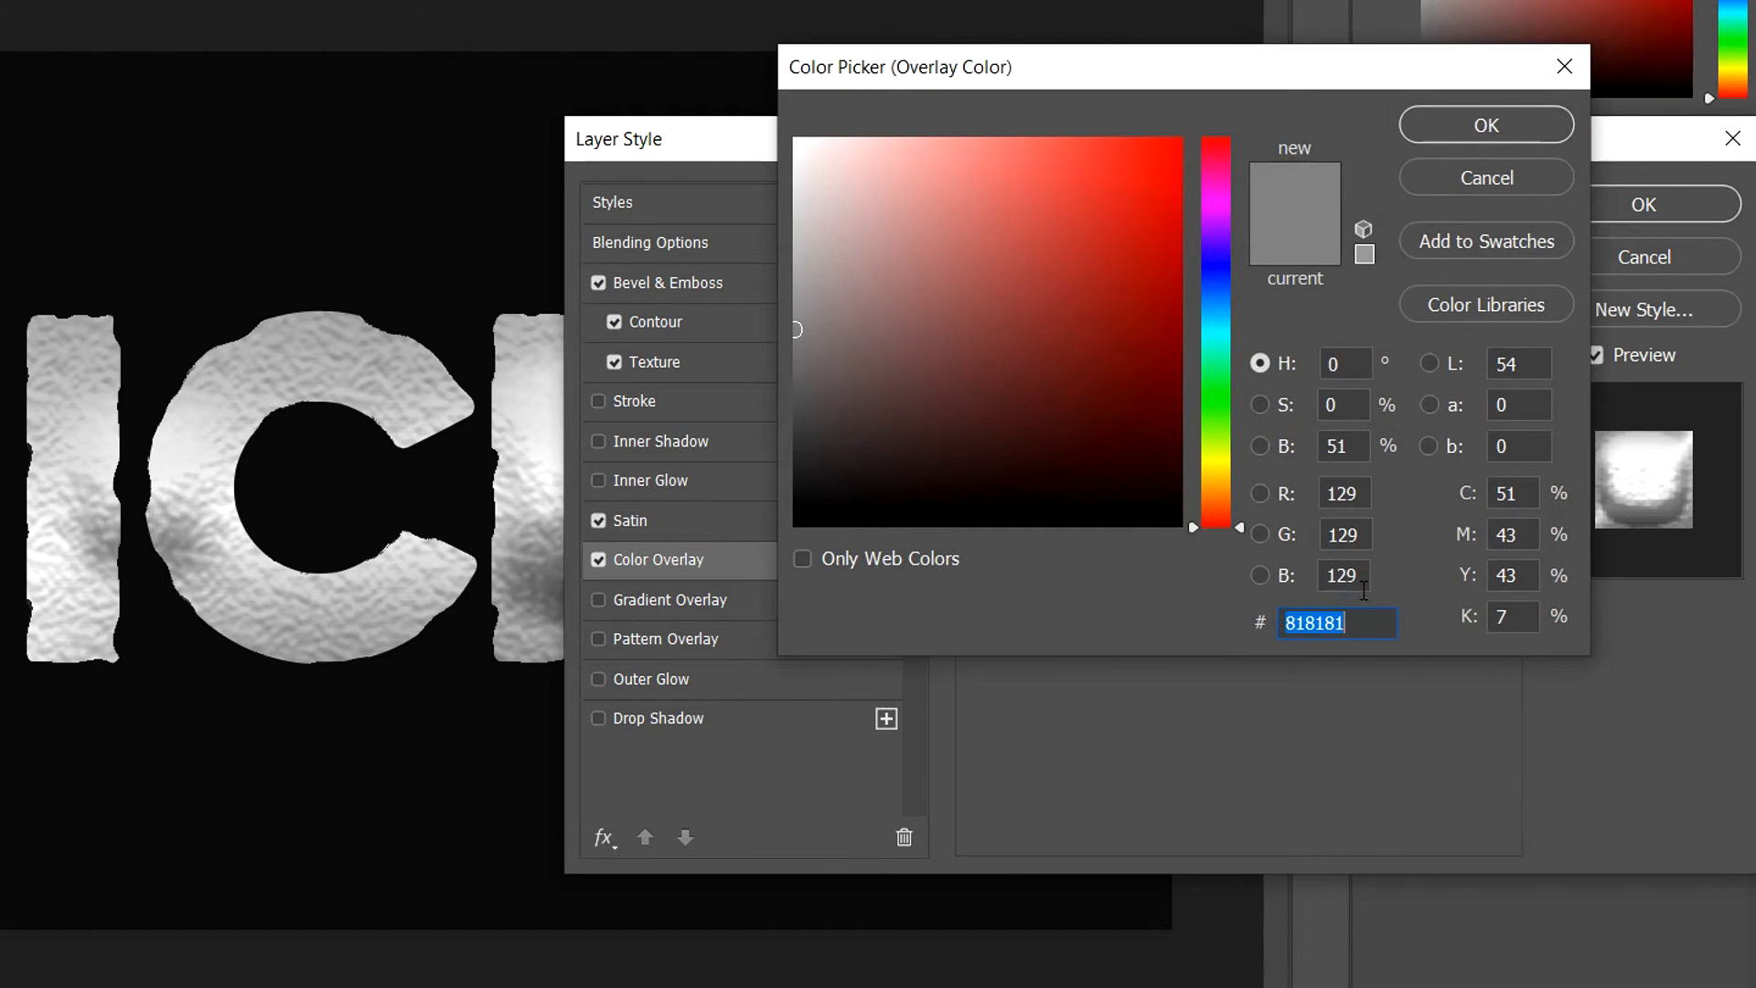
type("00")
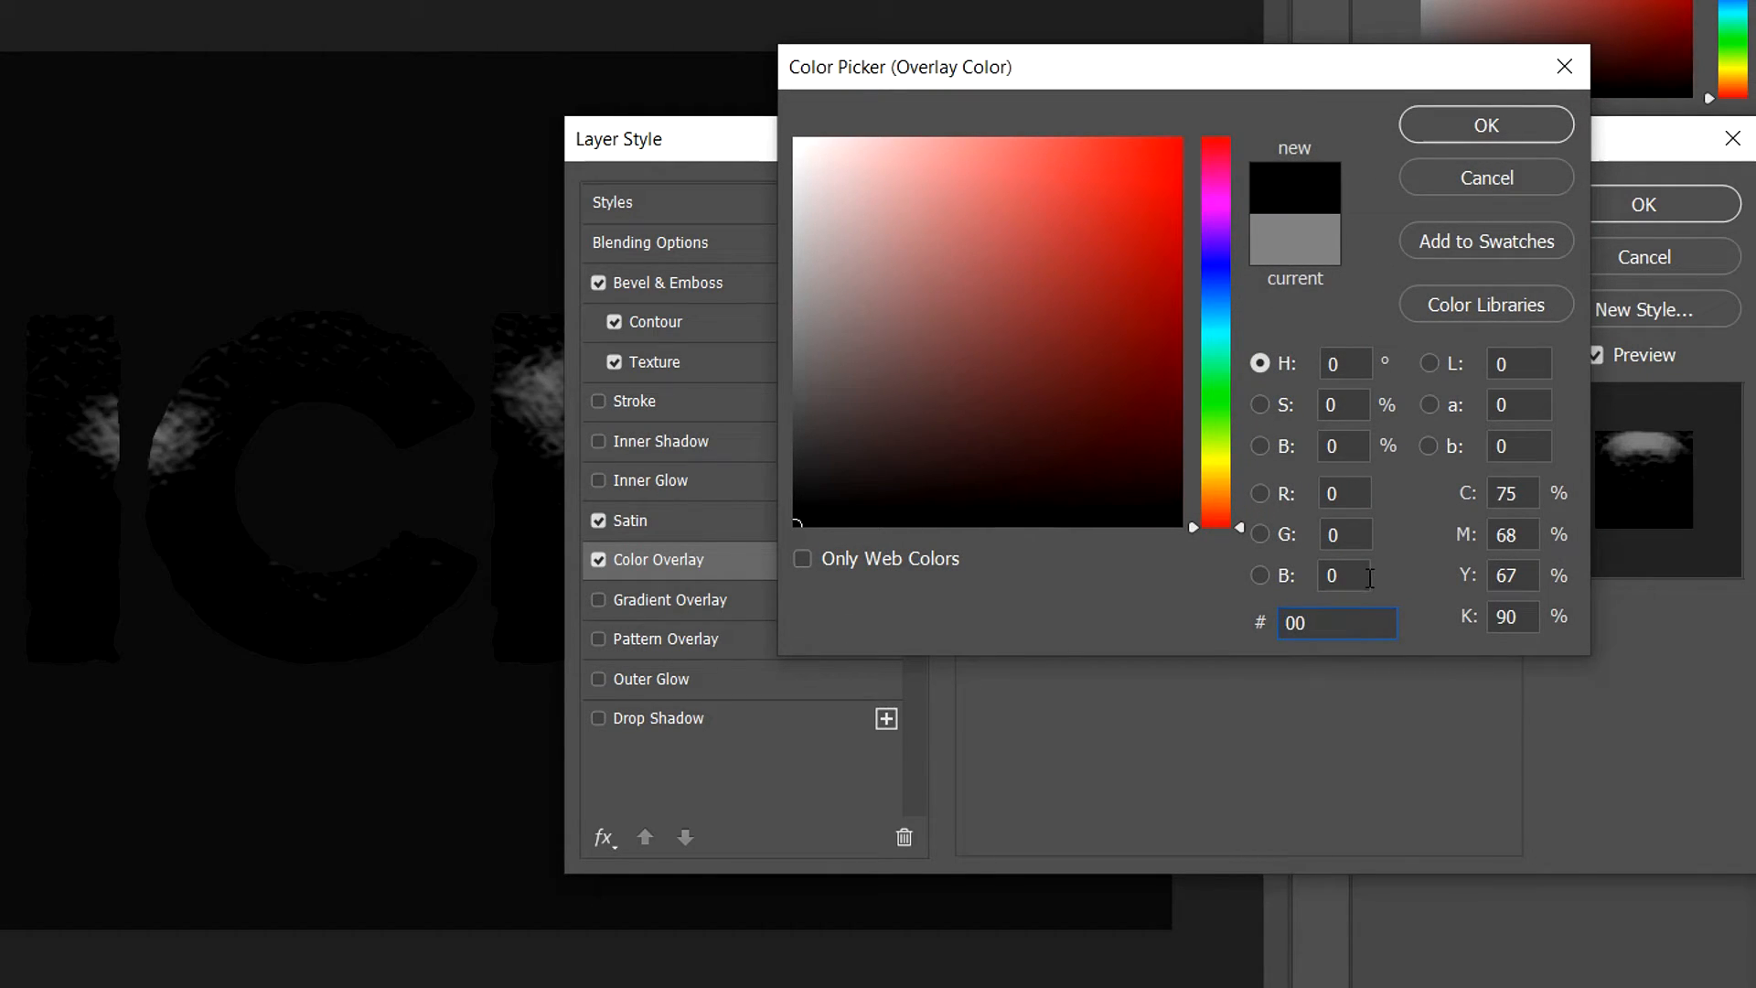
type("ccff")
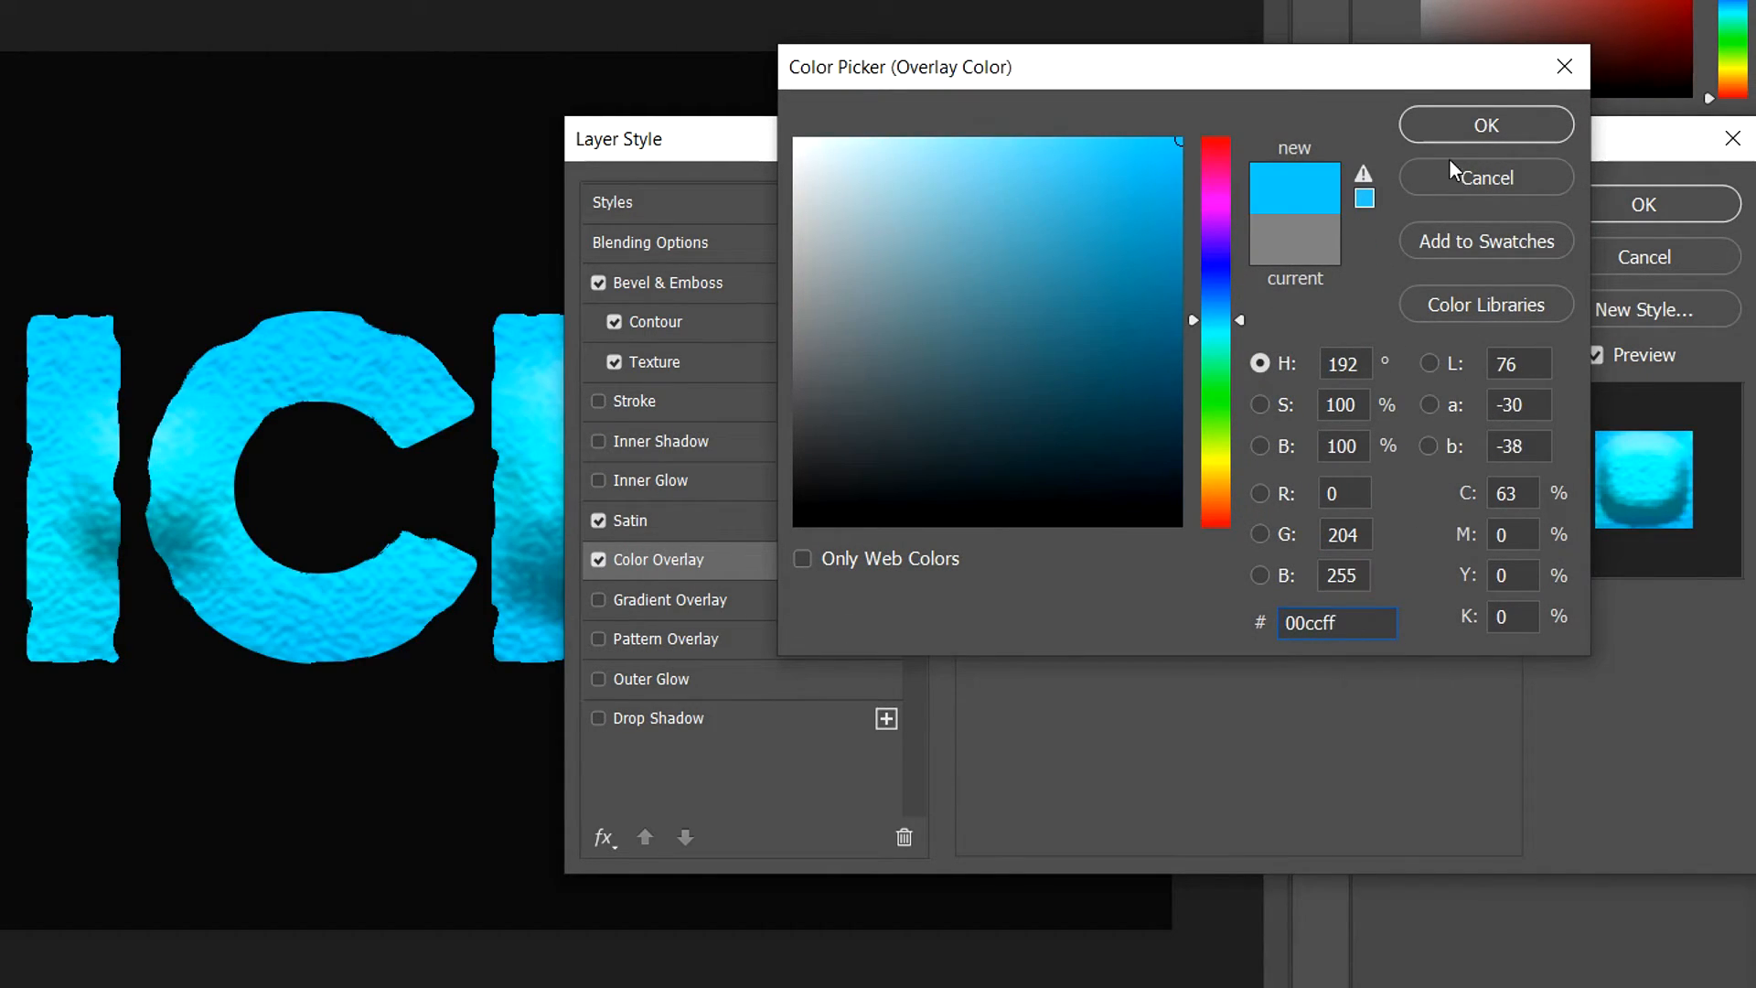
left_click(1462, 130)
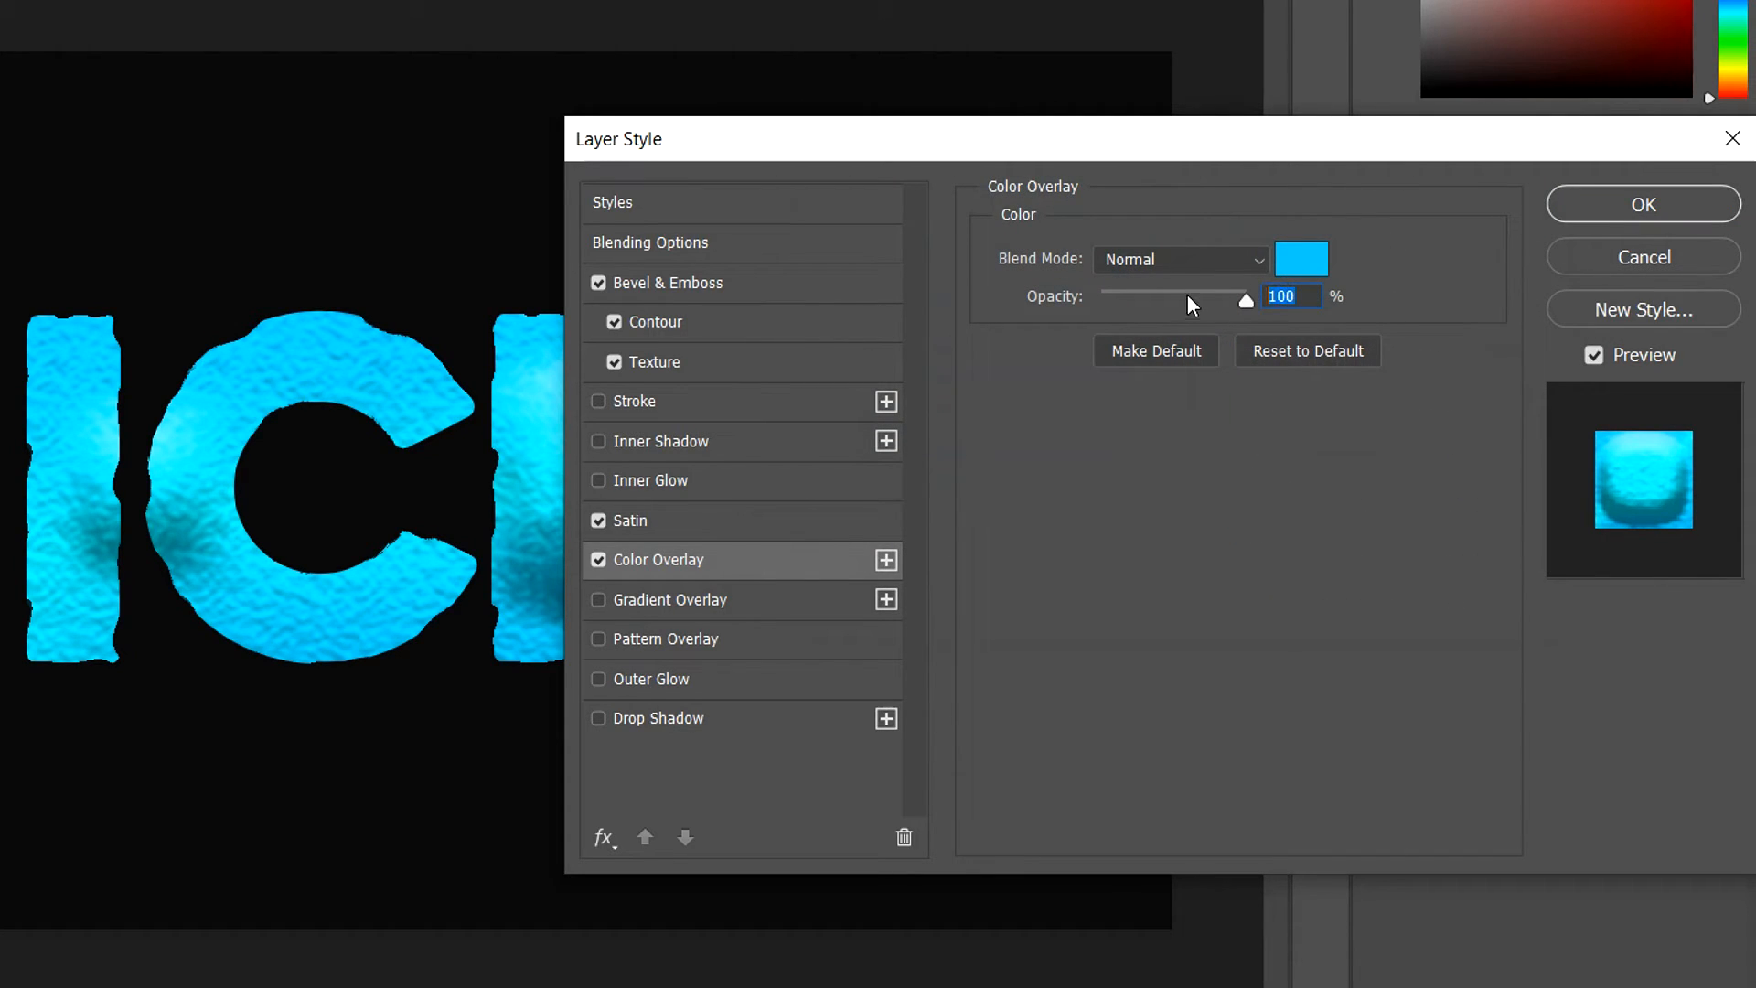
type("35")
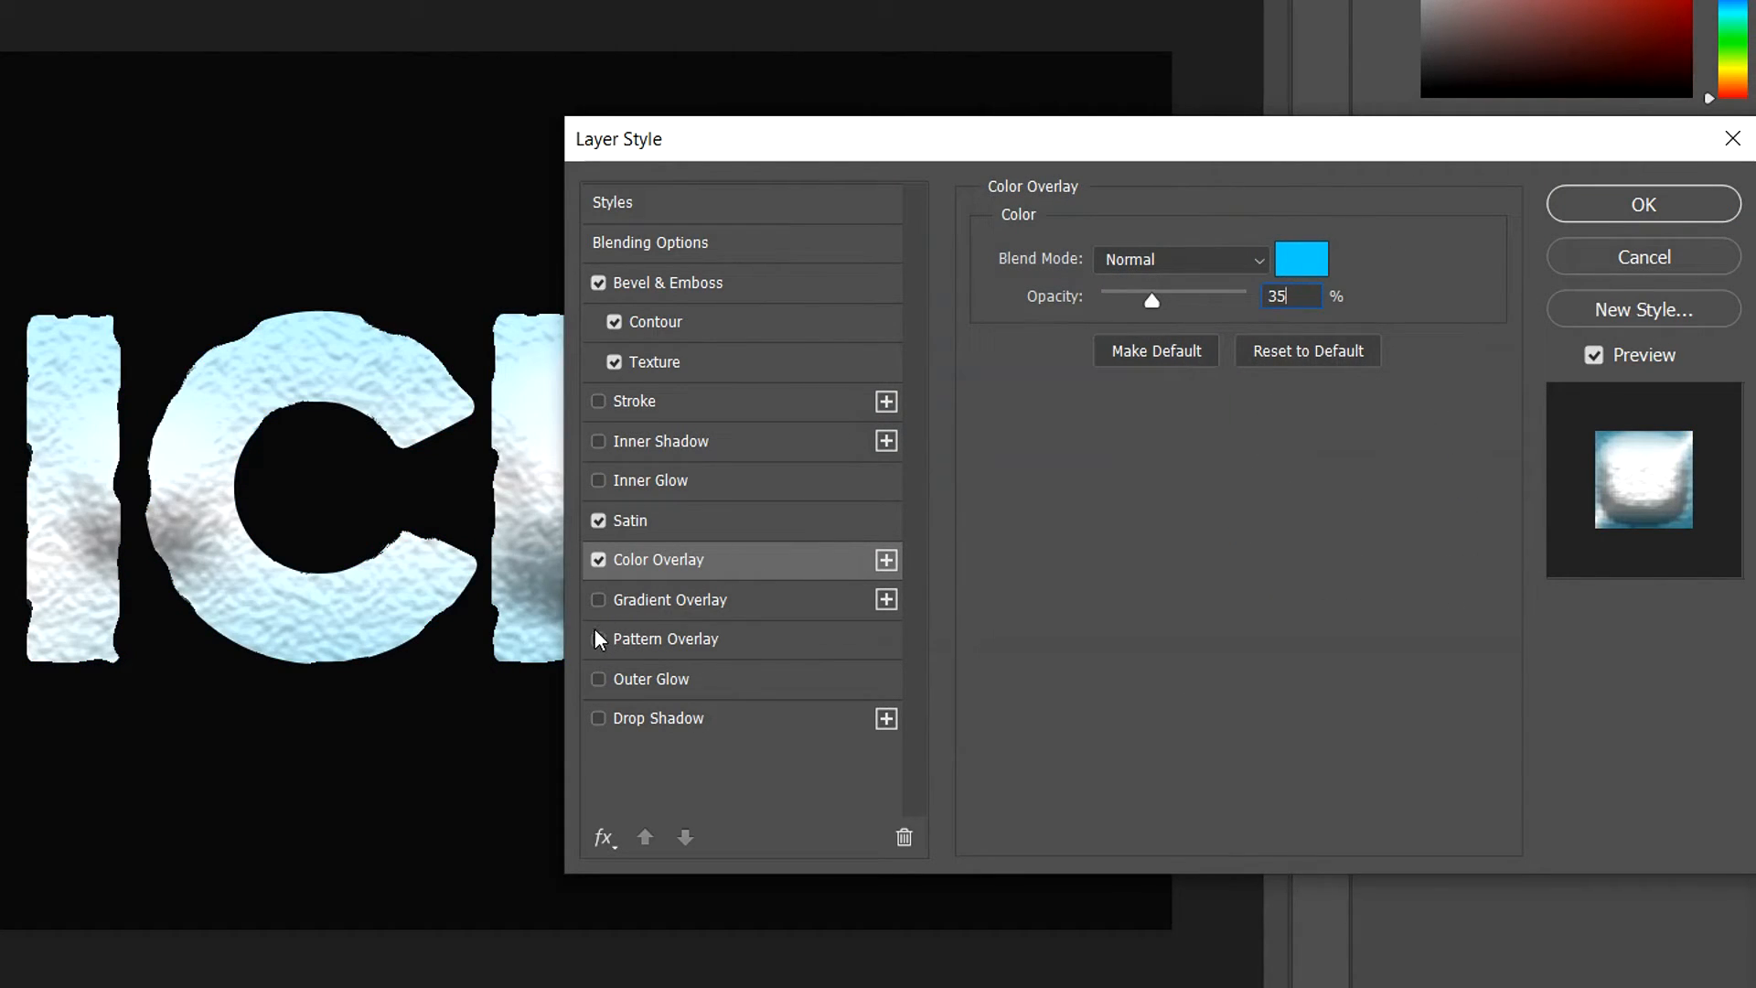
Add a Pattern Overlay using the Watercolor pattern at 416% scale
left_click(599, 638)
left_click(631, 639)
left_click(1309, 427)
type("4")
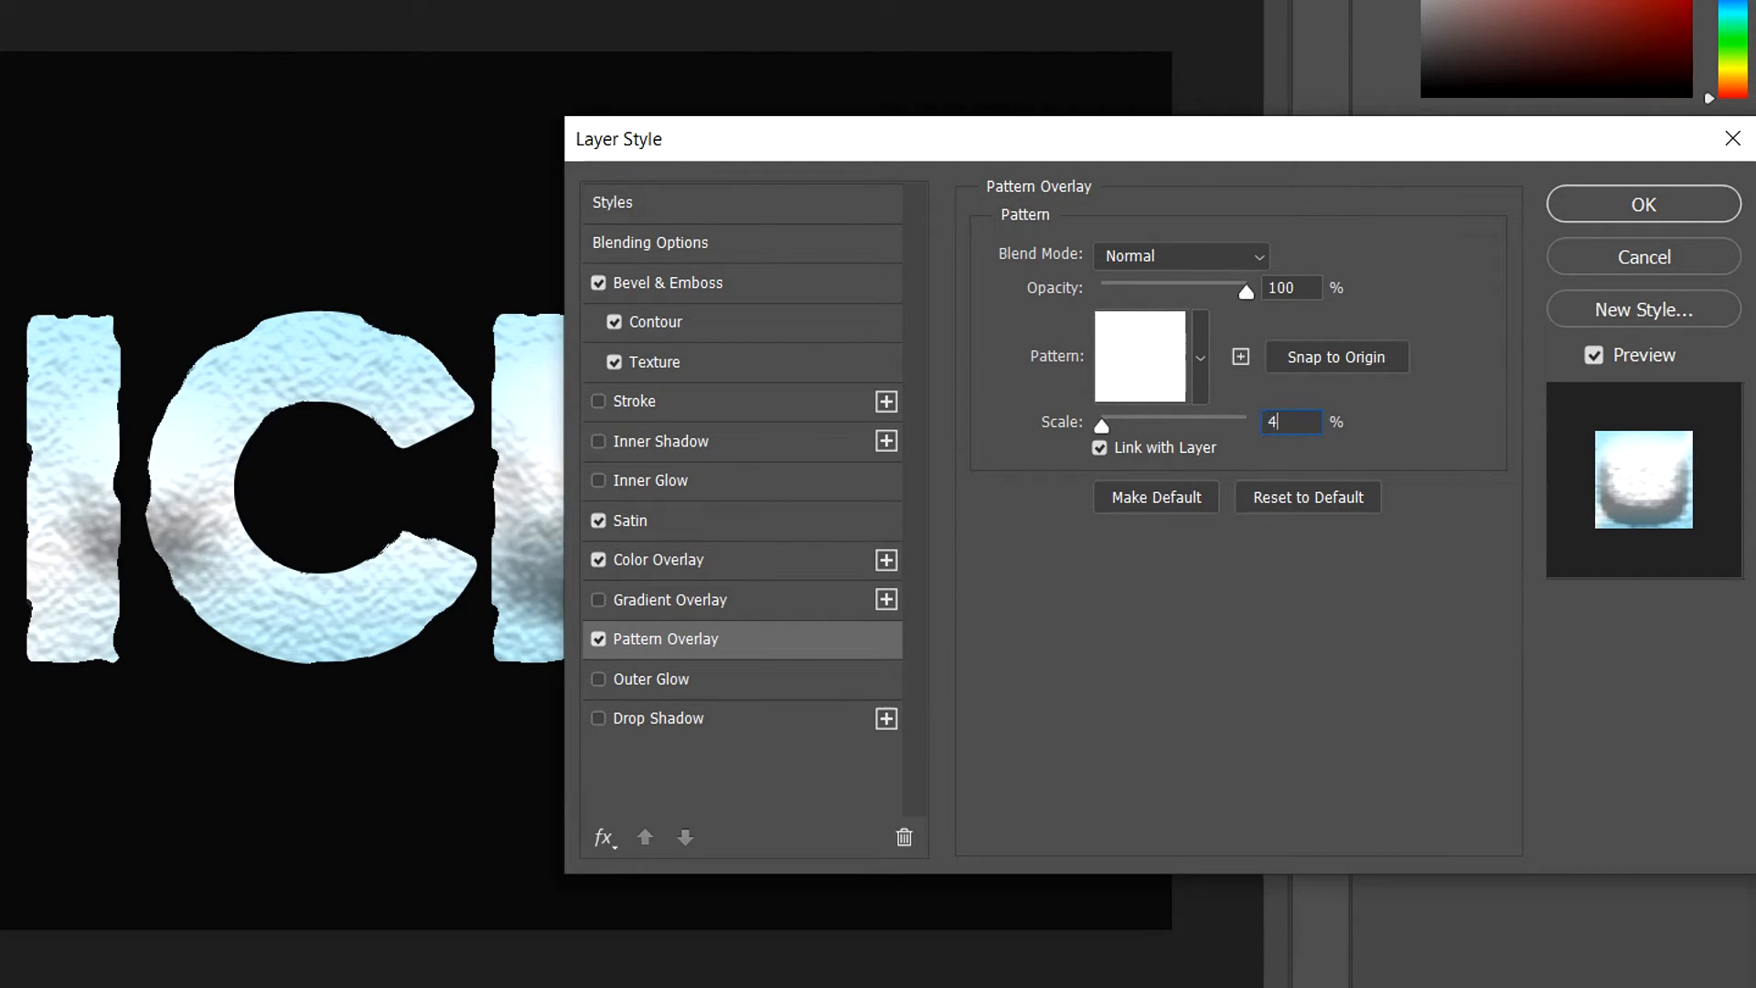
type("16")
left_click(1202, 370)
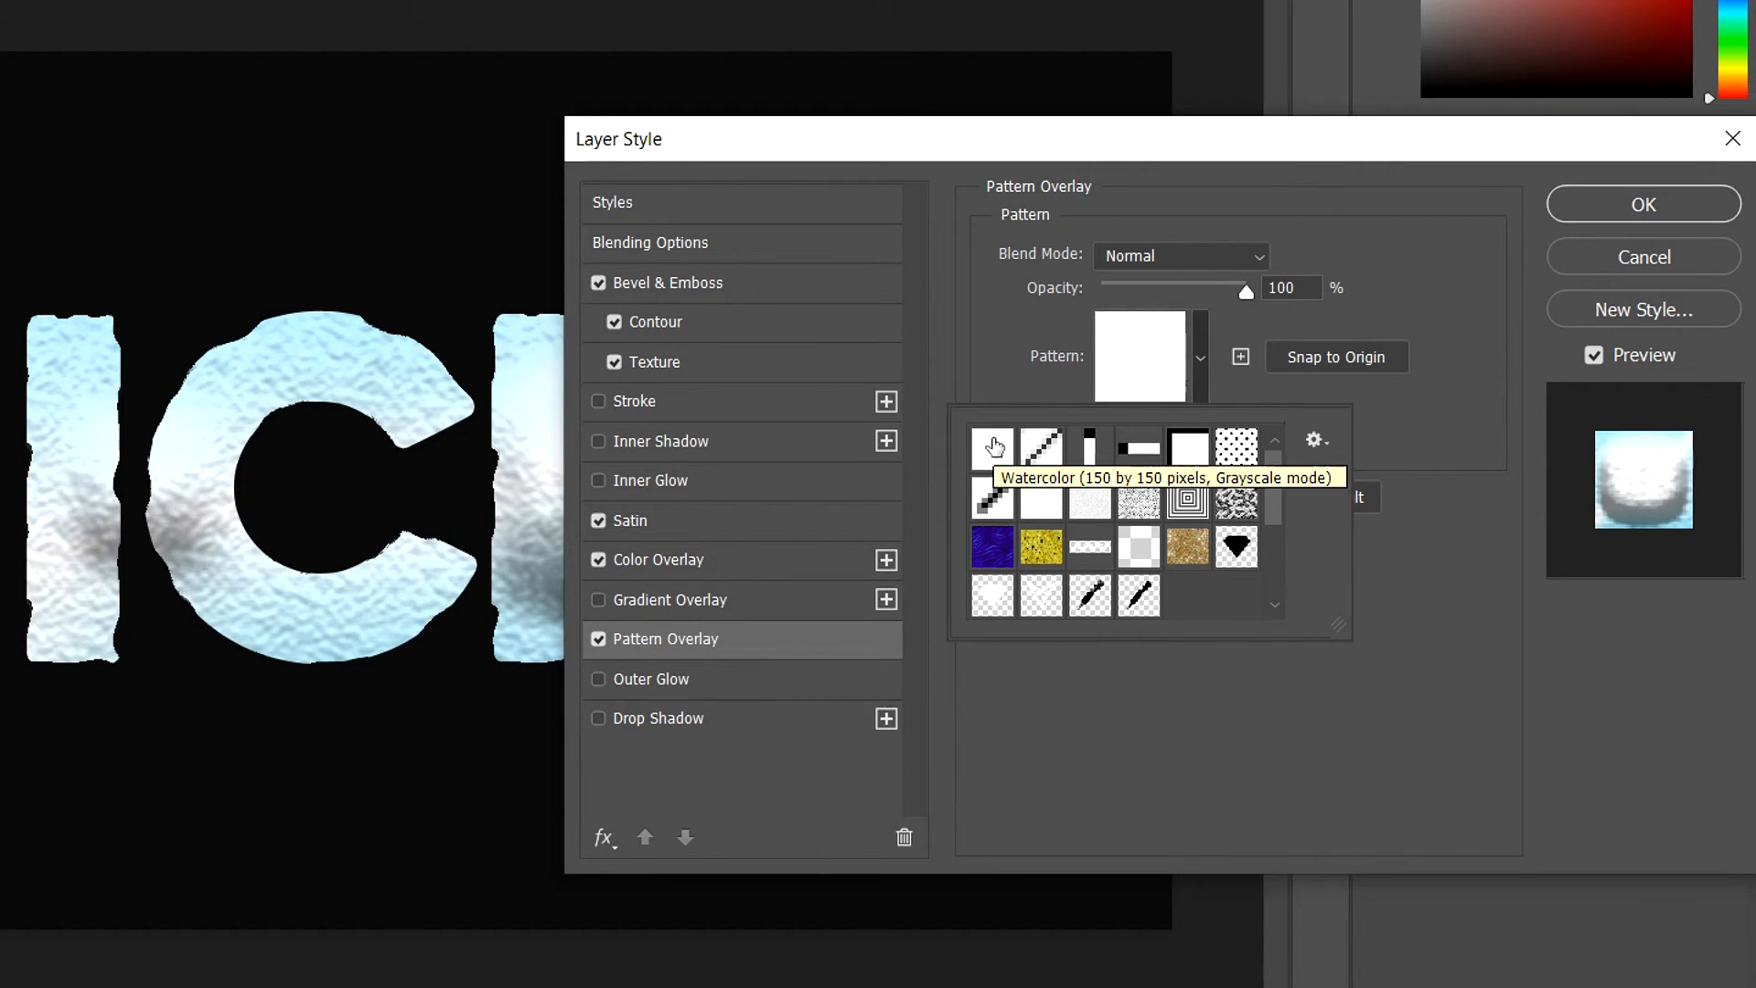
double_click(994, 447)
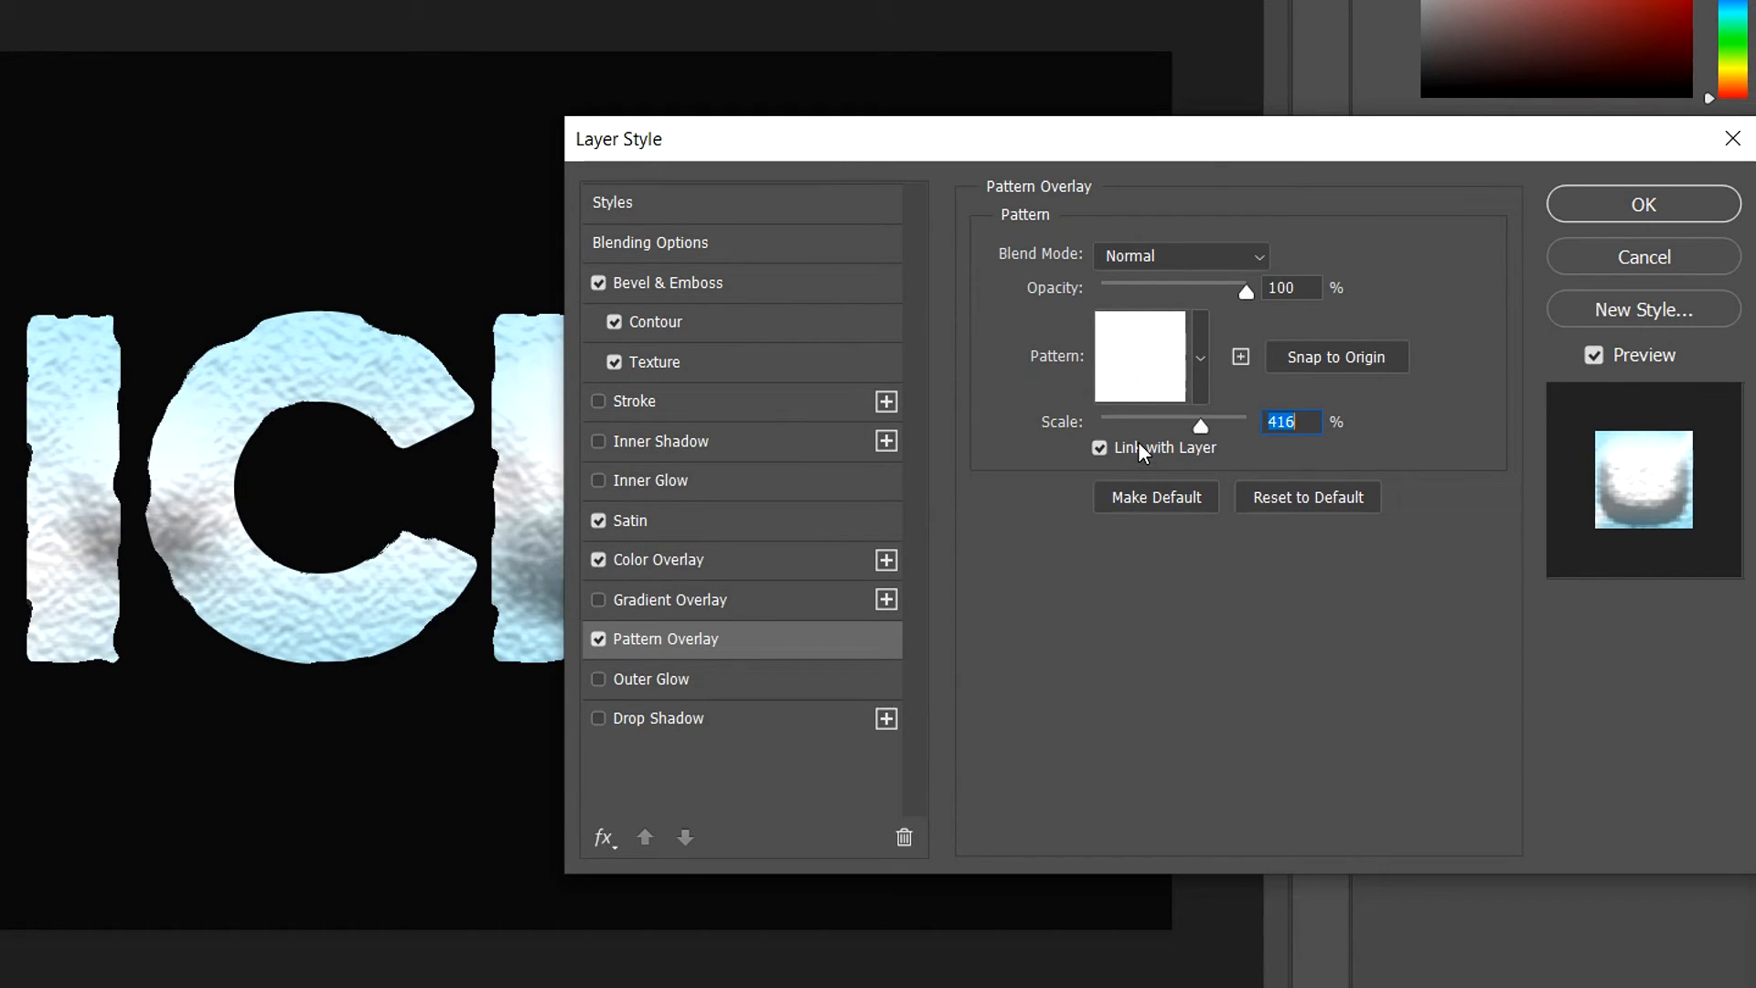
Add an Outer Glow in Dissolve mode with 100% opacity, color 9ee5ff, 0% noise and size 3 px, and apply the layer style
left_click(625, 688)
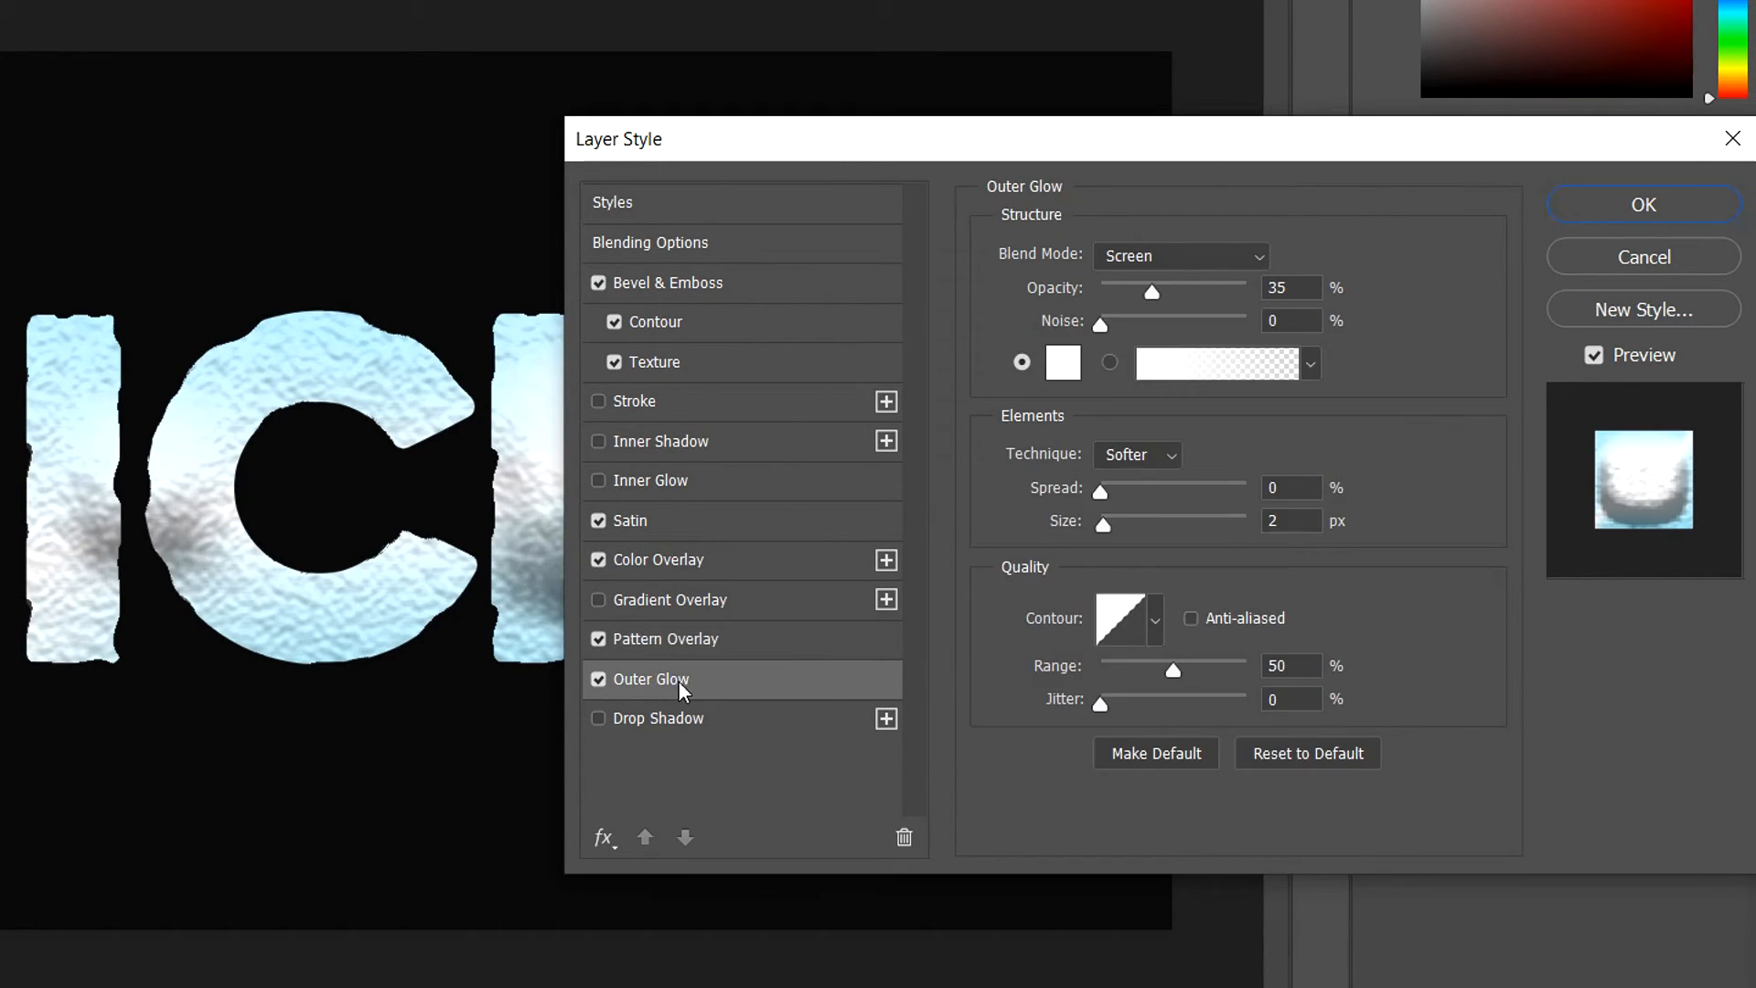
left_click(1200, 263)
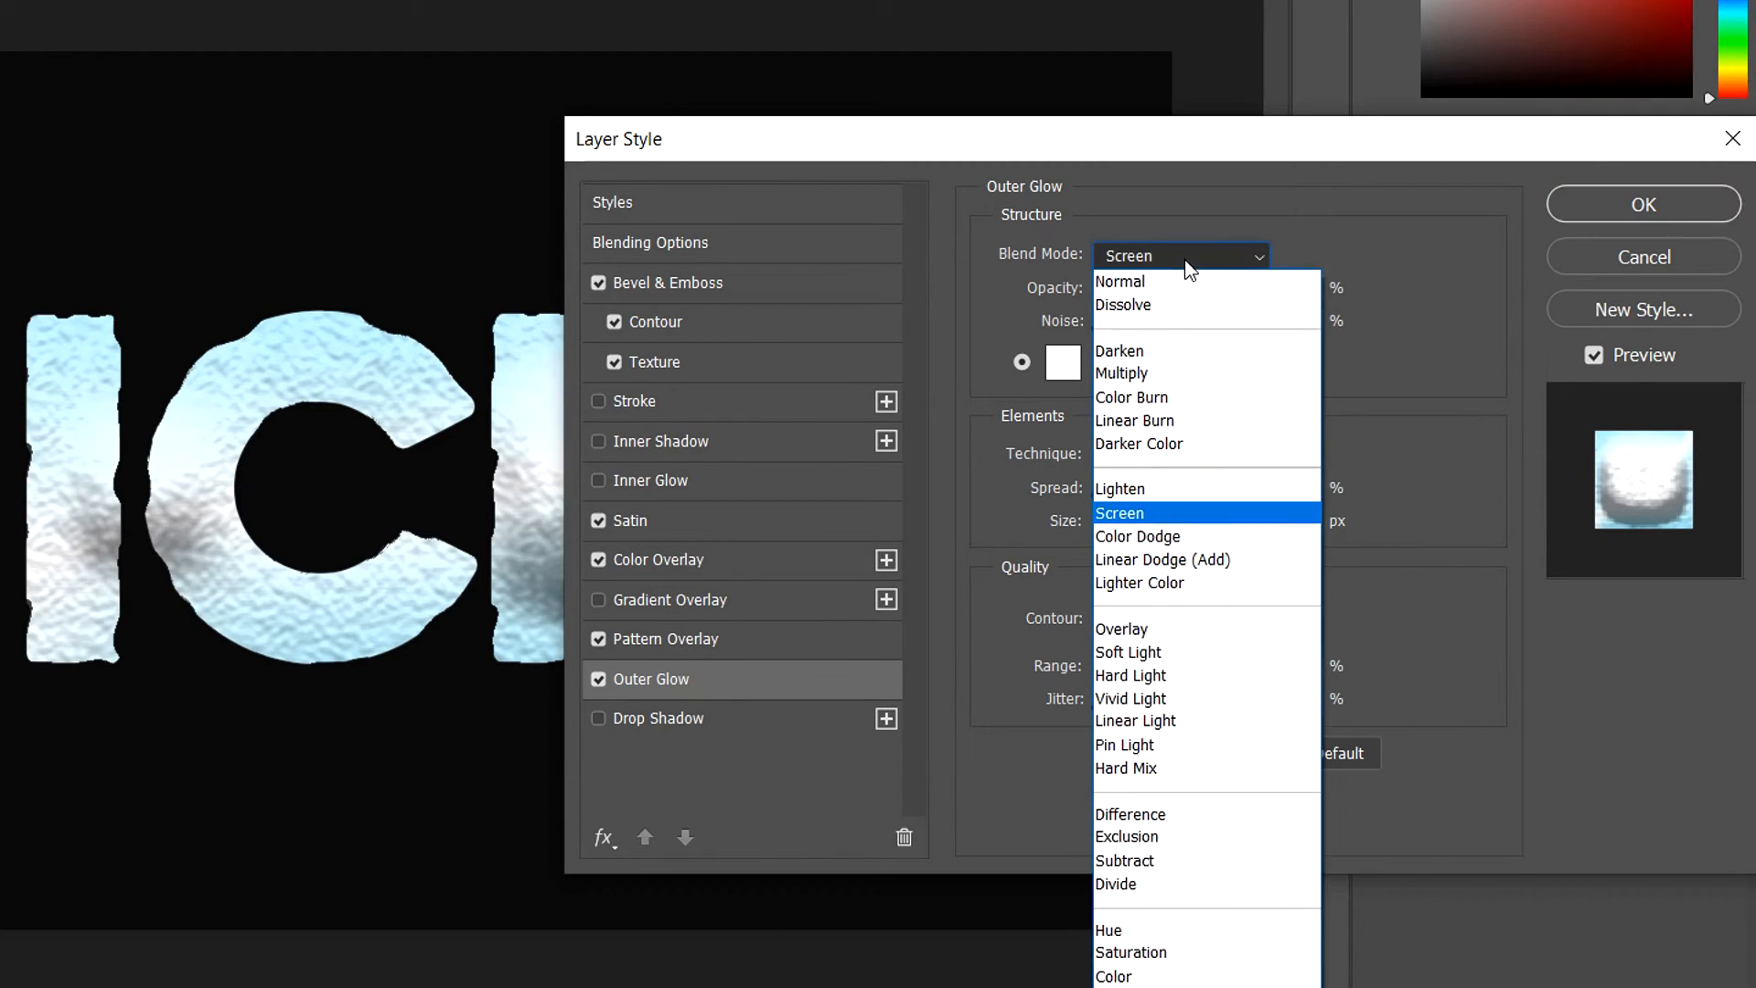
left_click(1139, 298)
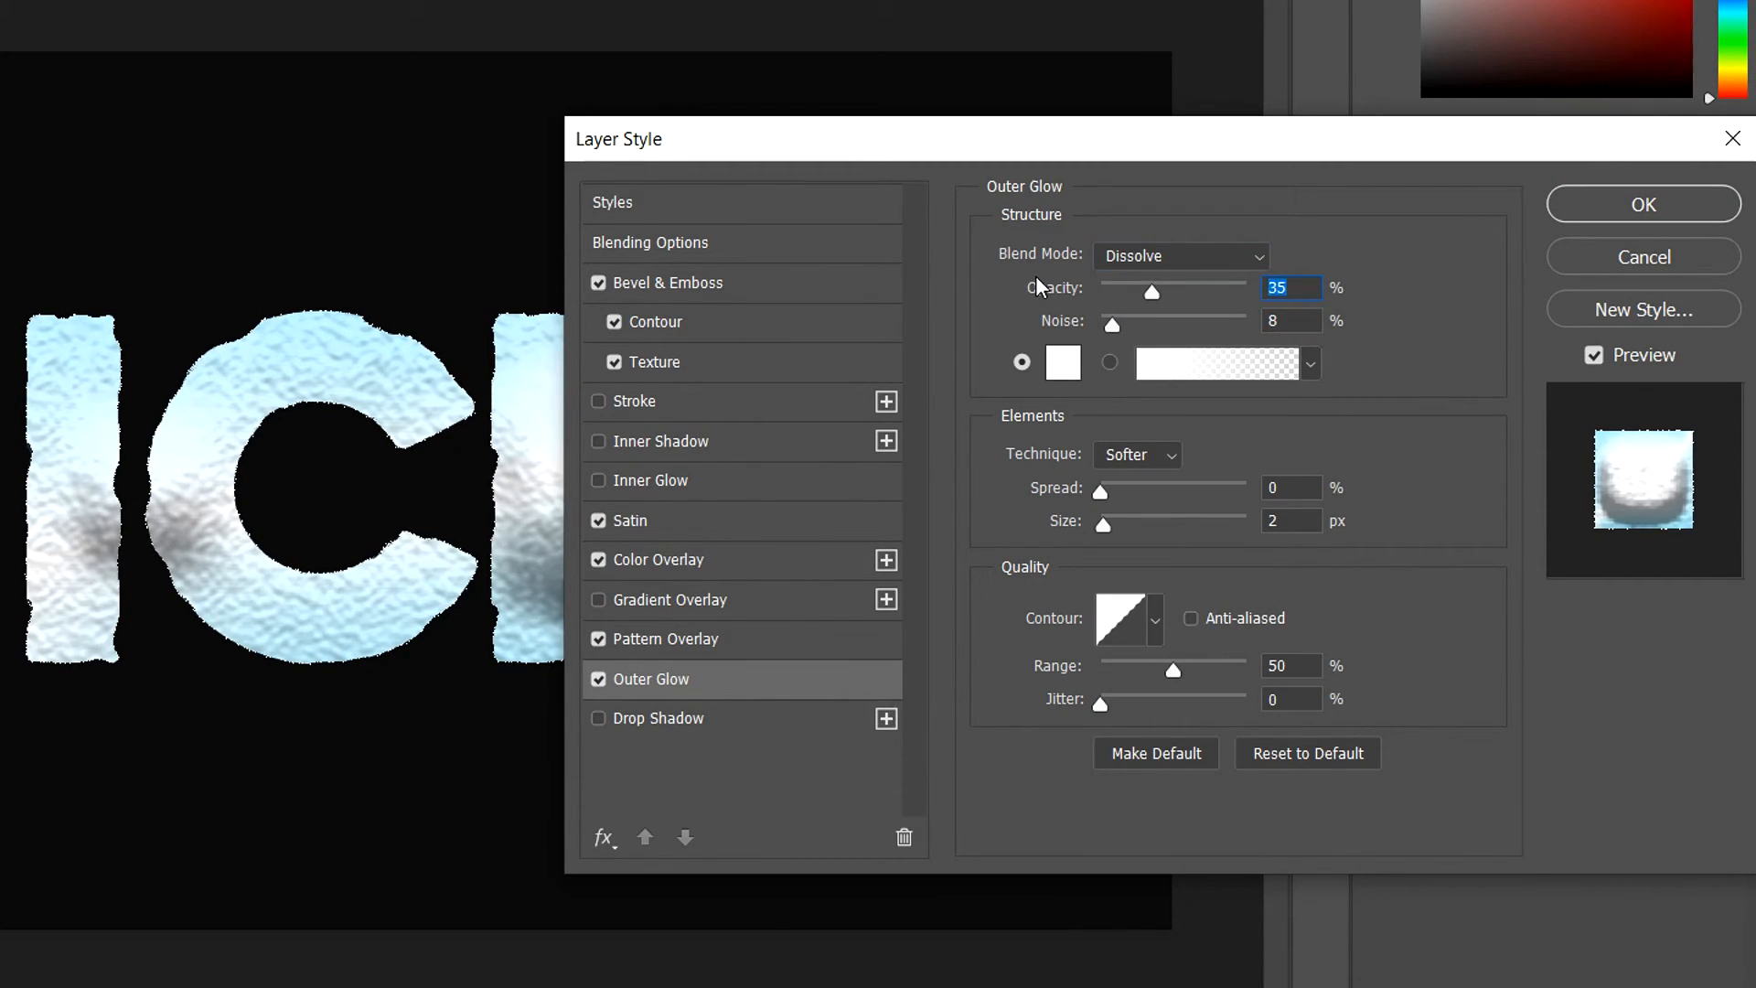
type("100")
left_click(1063, 362)
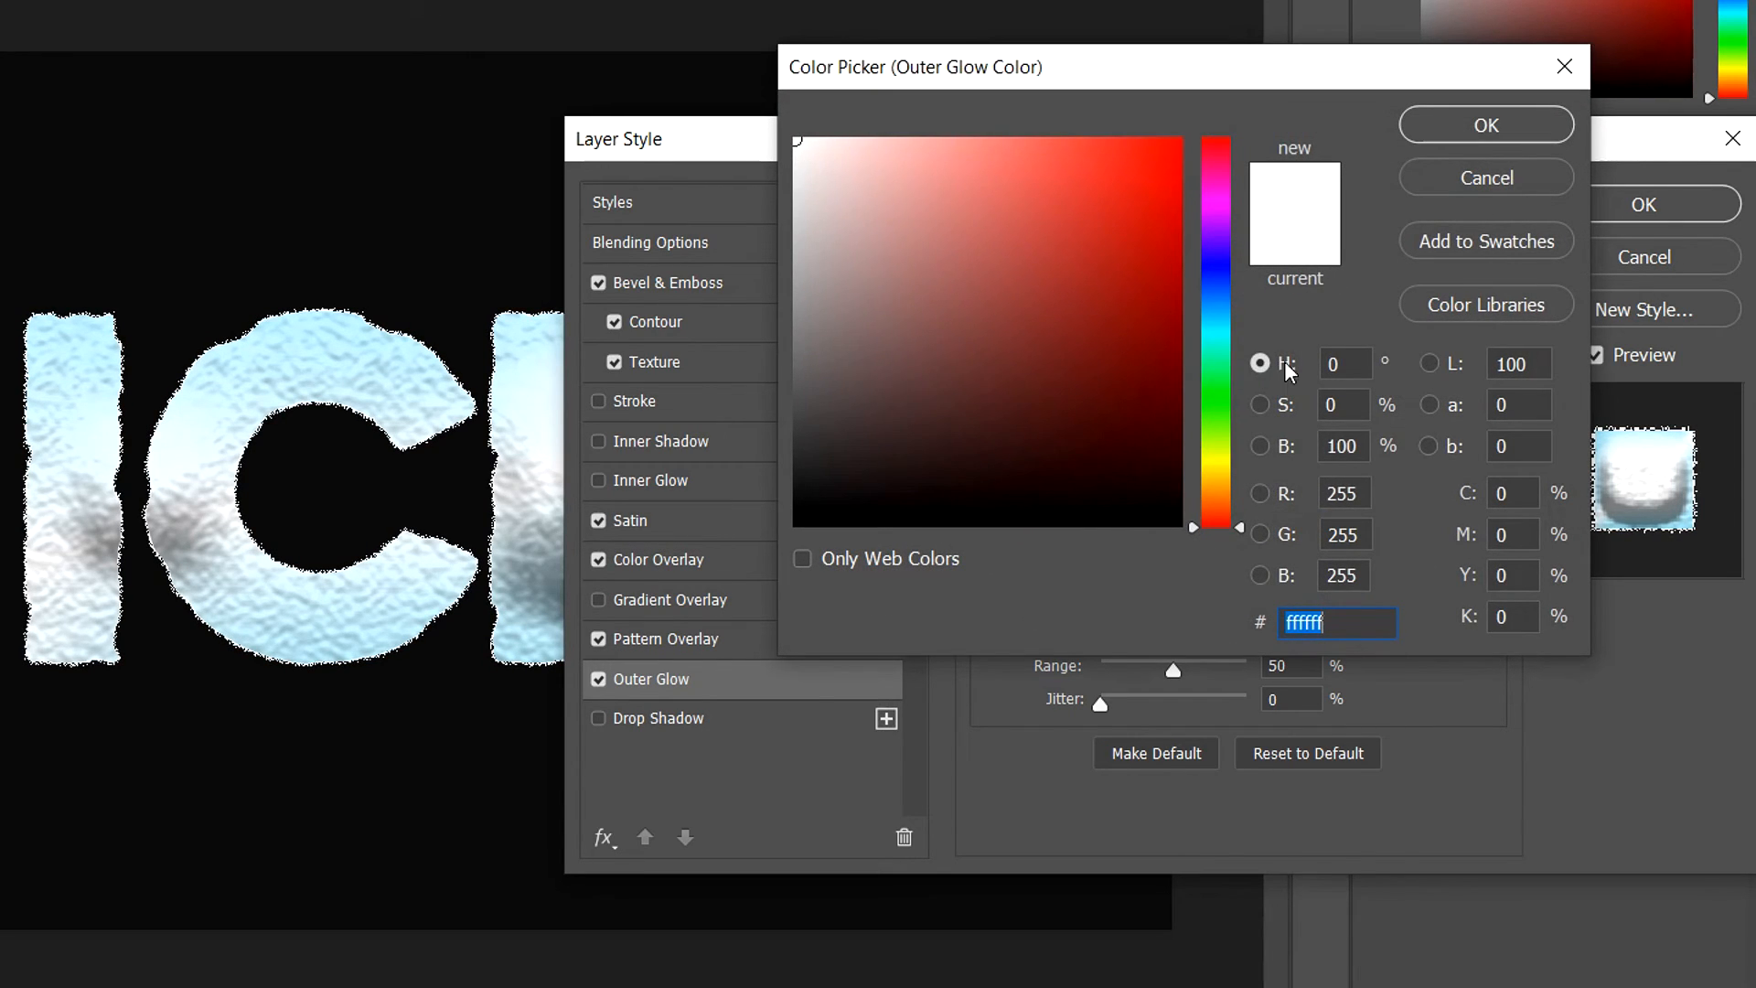
type("9ee5ff")
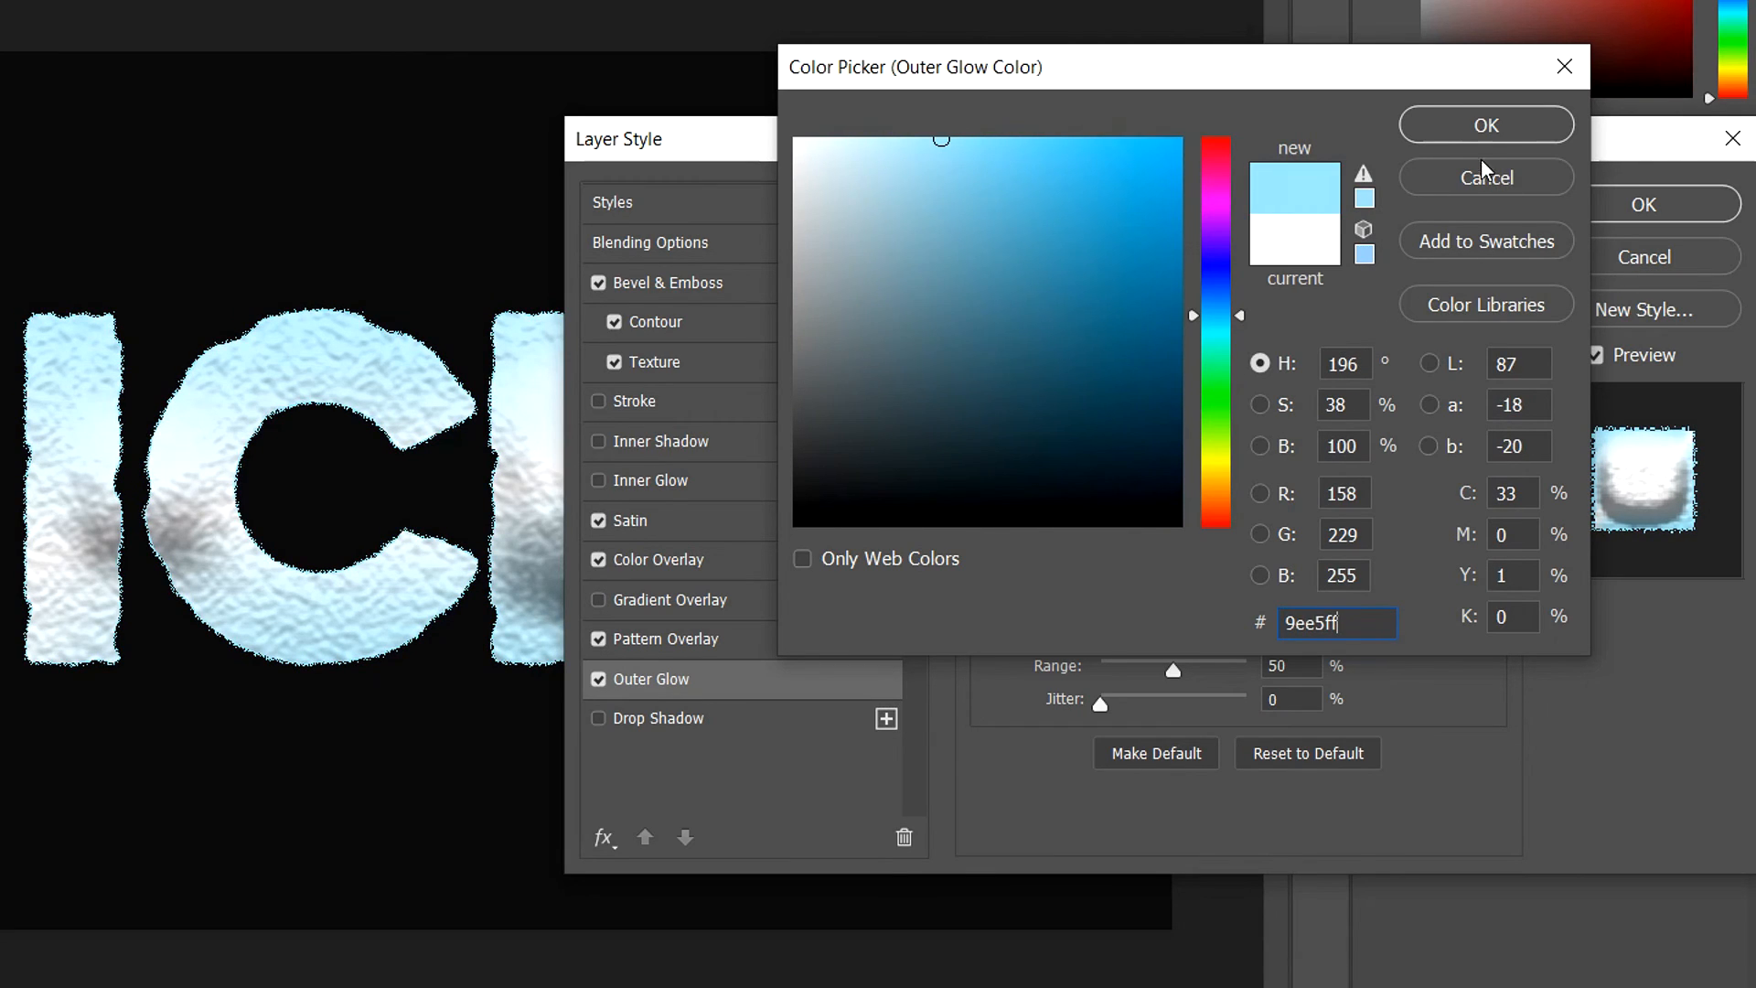
left_click(1462, 133)
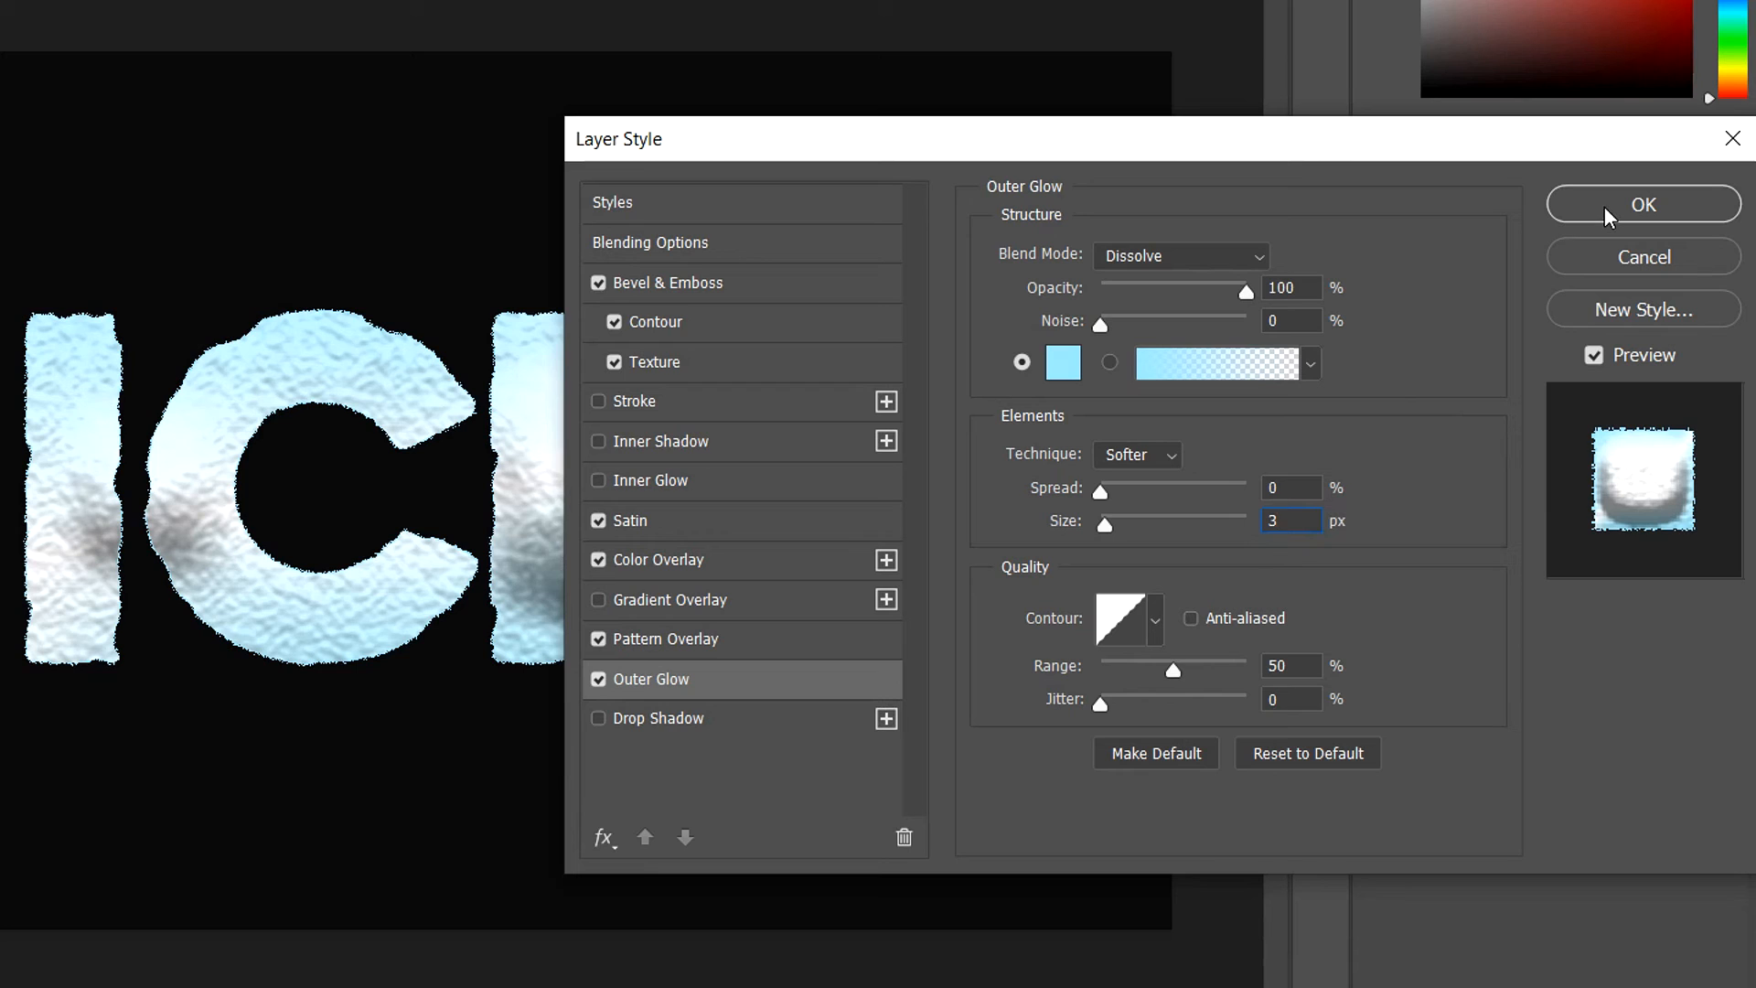
left_click(1627, 204)
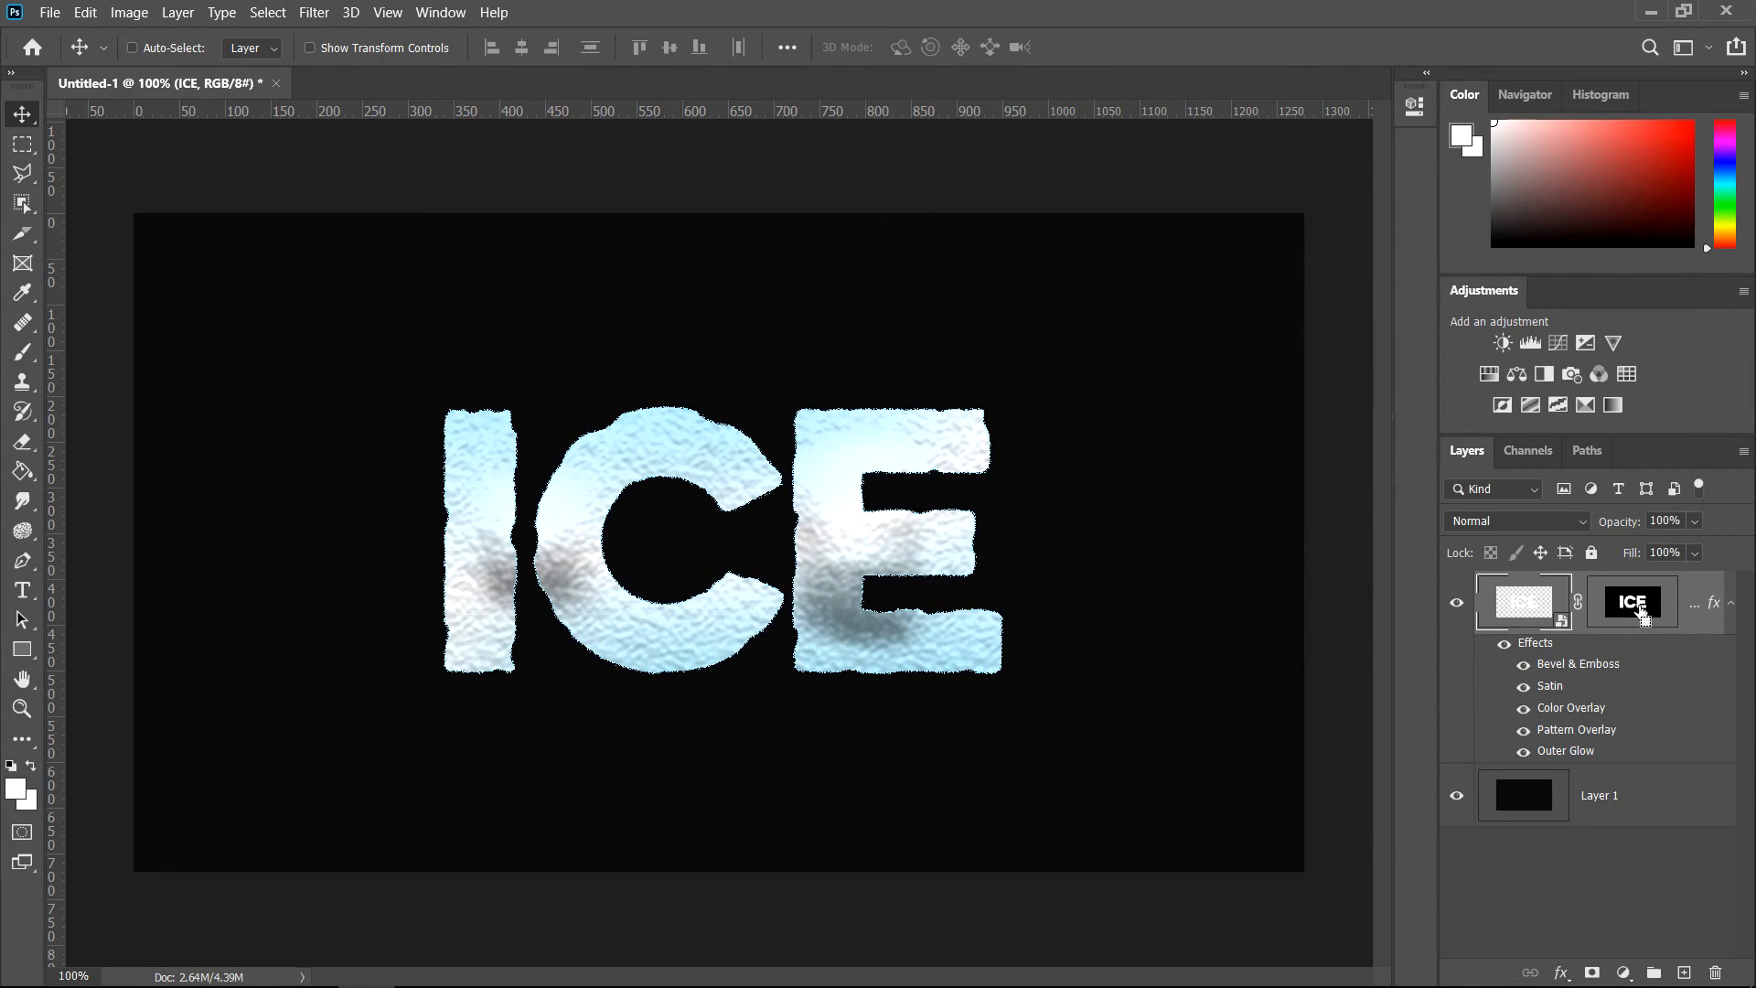
Add a Brightness/Contrast adjustment masked to the ICE letter shapes, with brightness 20 and contrast 100
left_click(1622, 603, "ctrl")
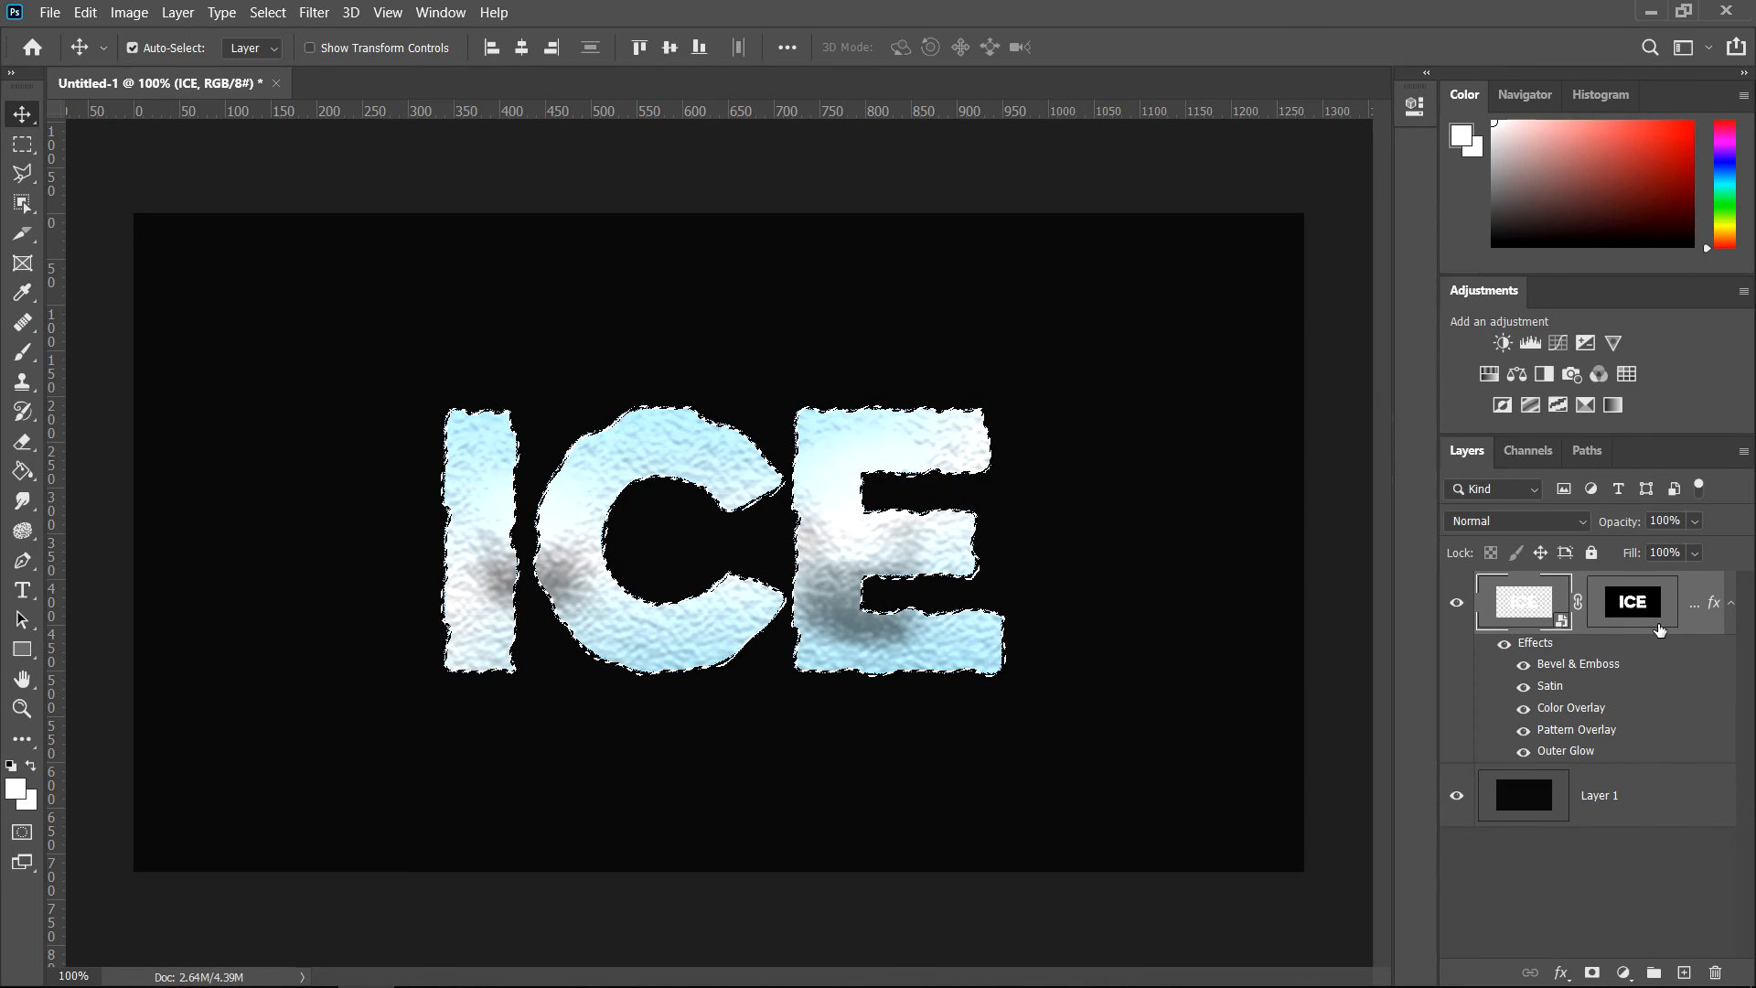
left_click(1507, 345)
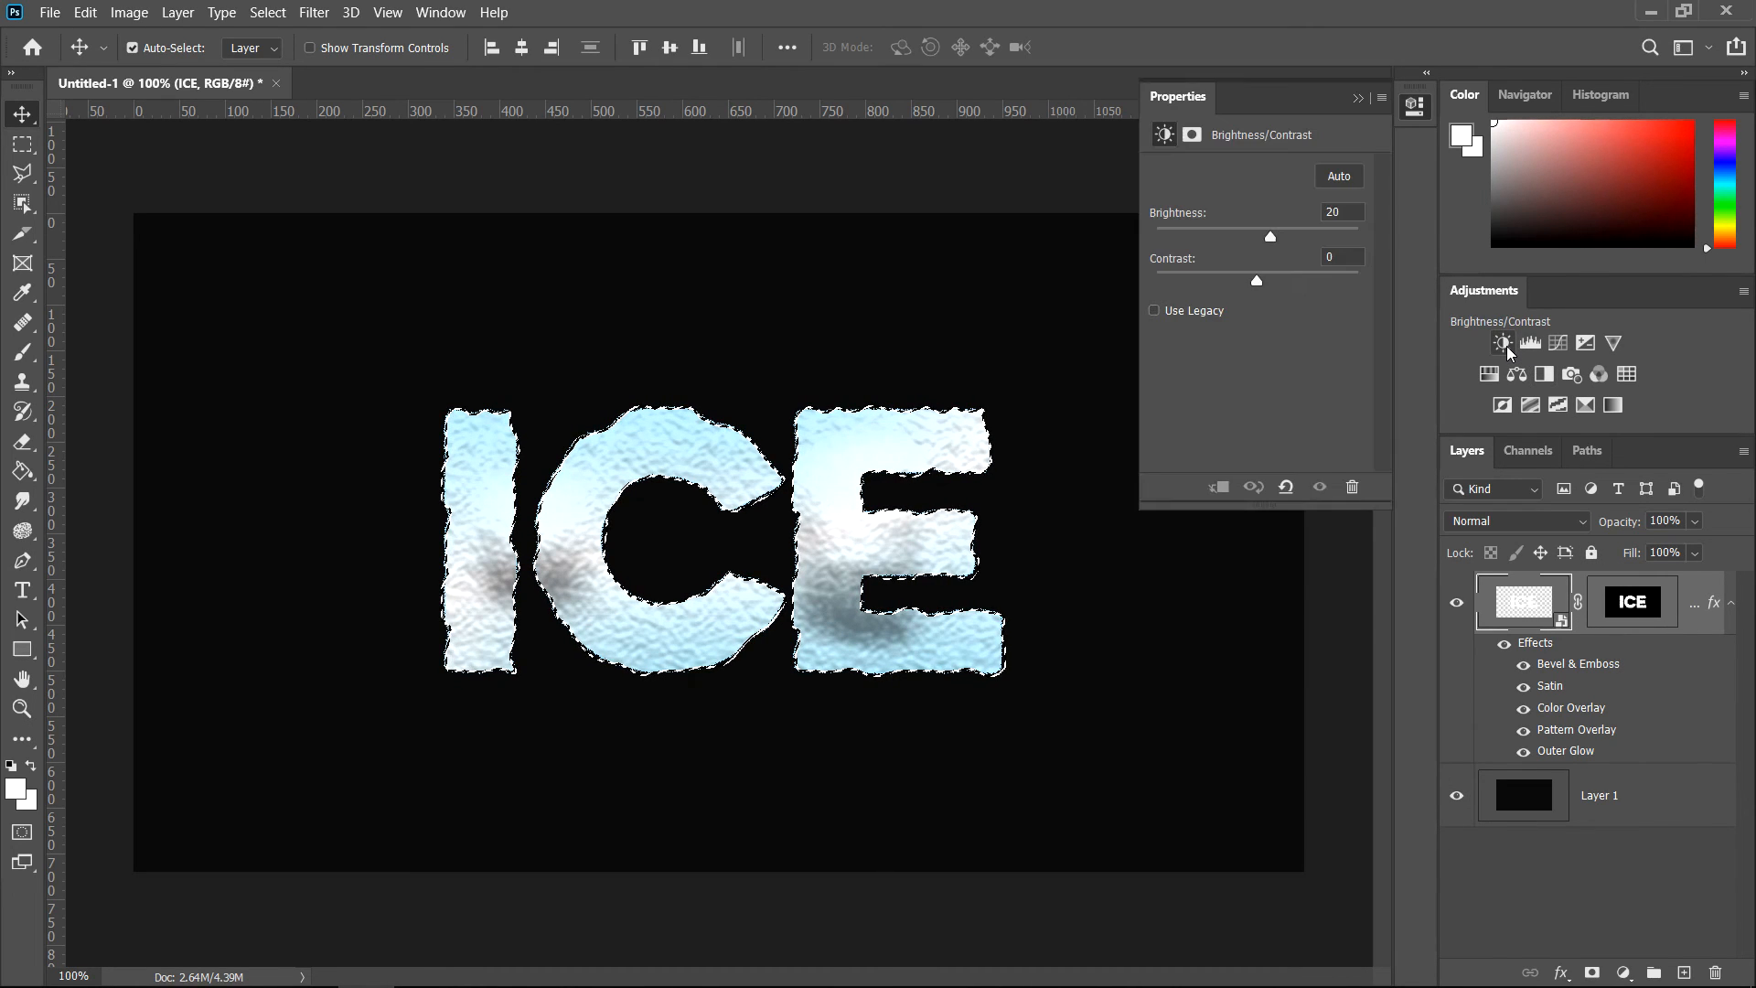
type("20")
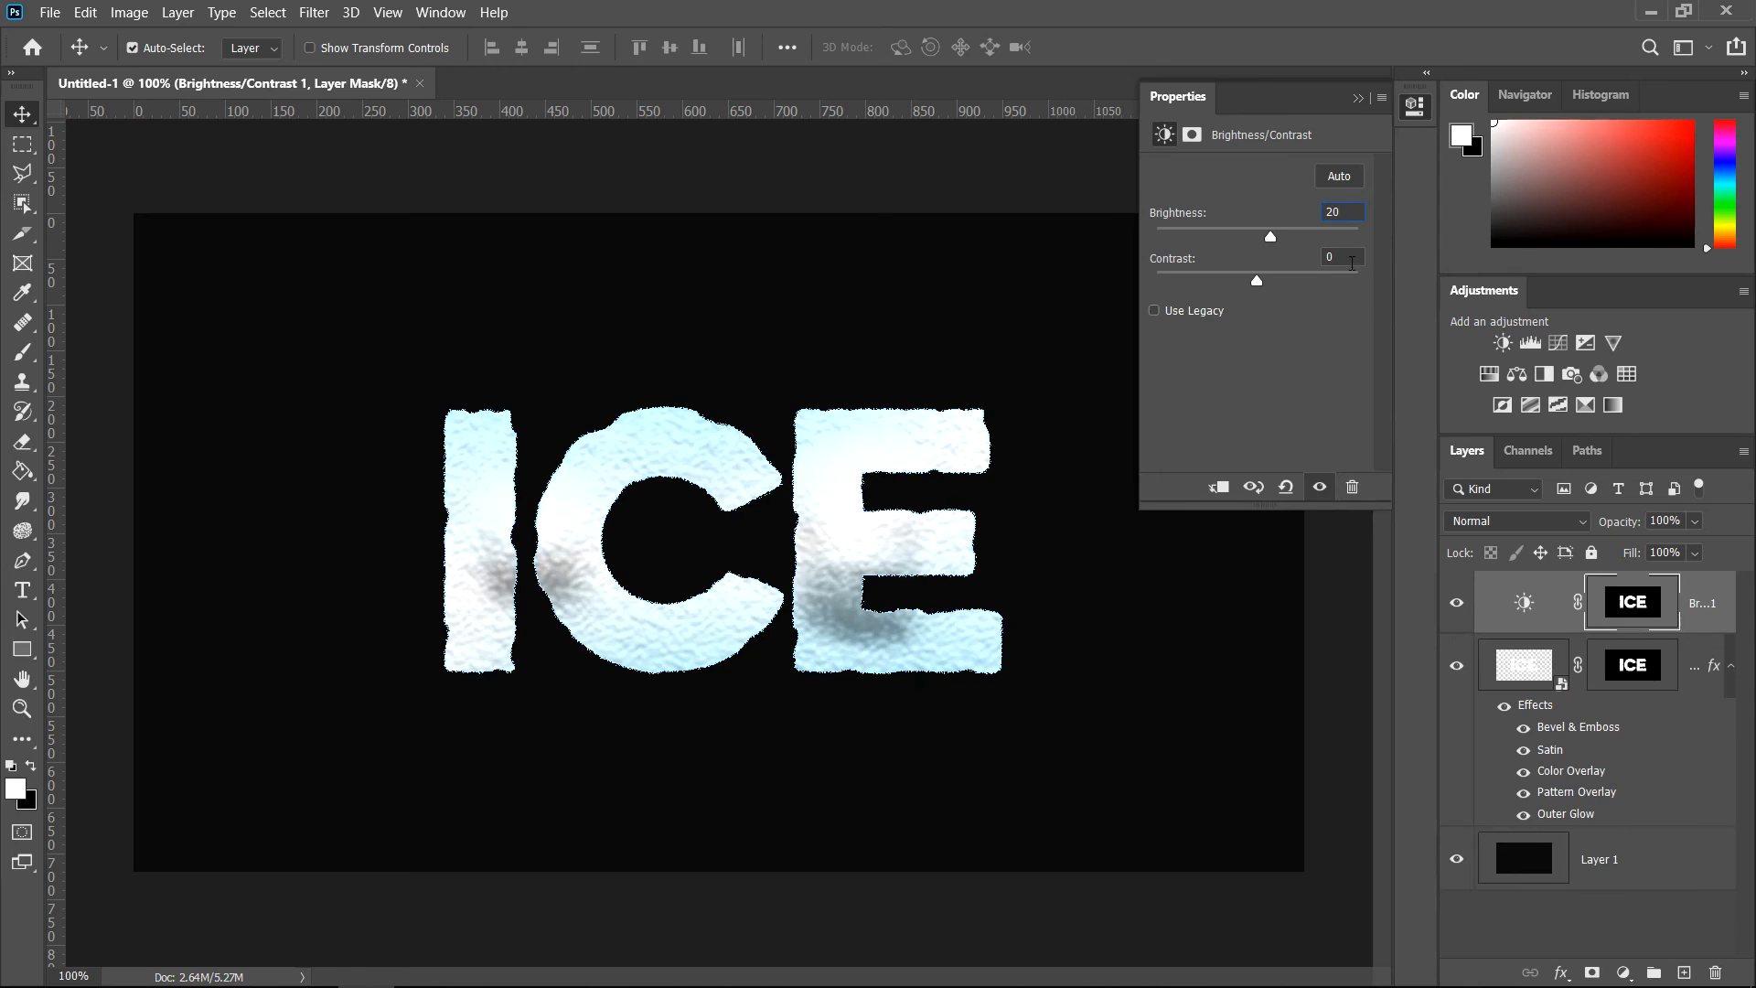
type("100")
left_click(1359, 98)
Collapse the ICE layer's effects list and set that layer's opacity to 70%
left_click(1730, 666)
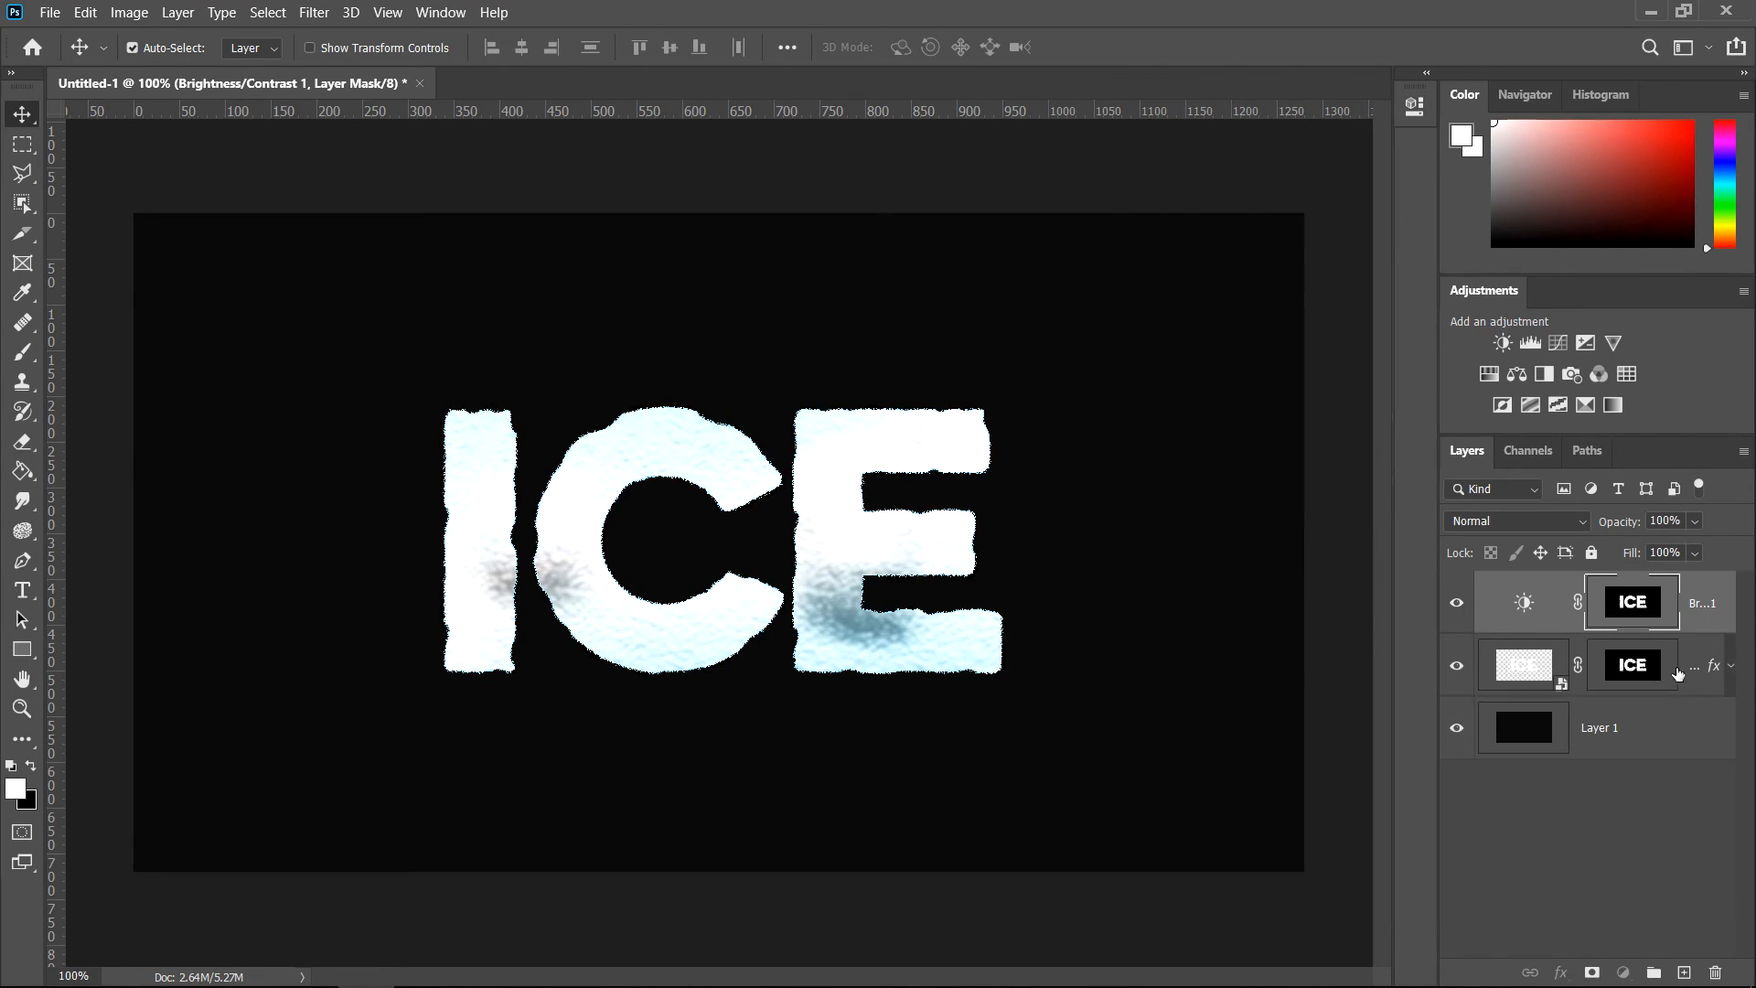
left_click(1682, 668)
type("70")
key("Return")
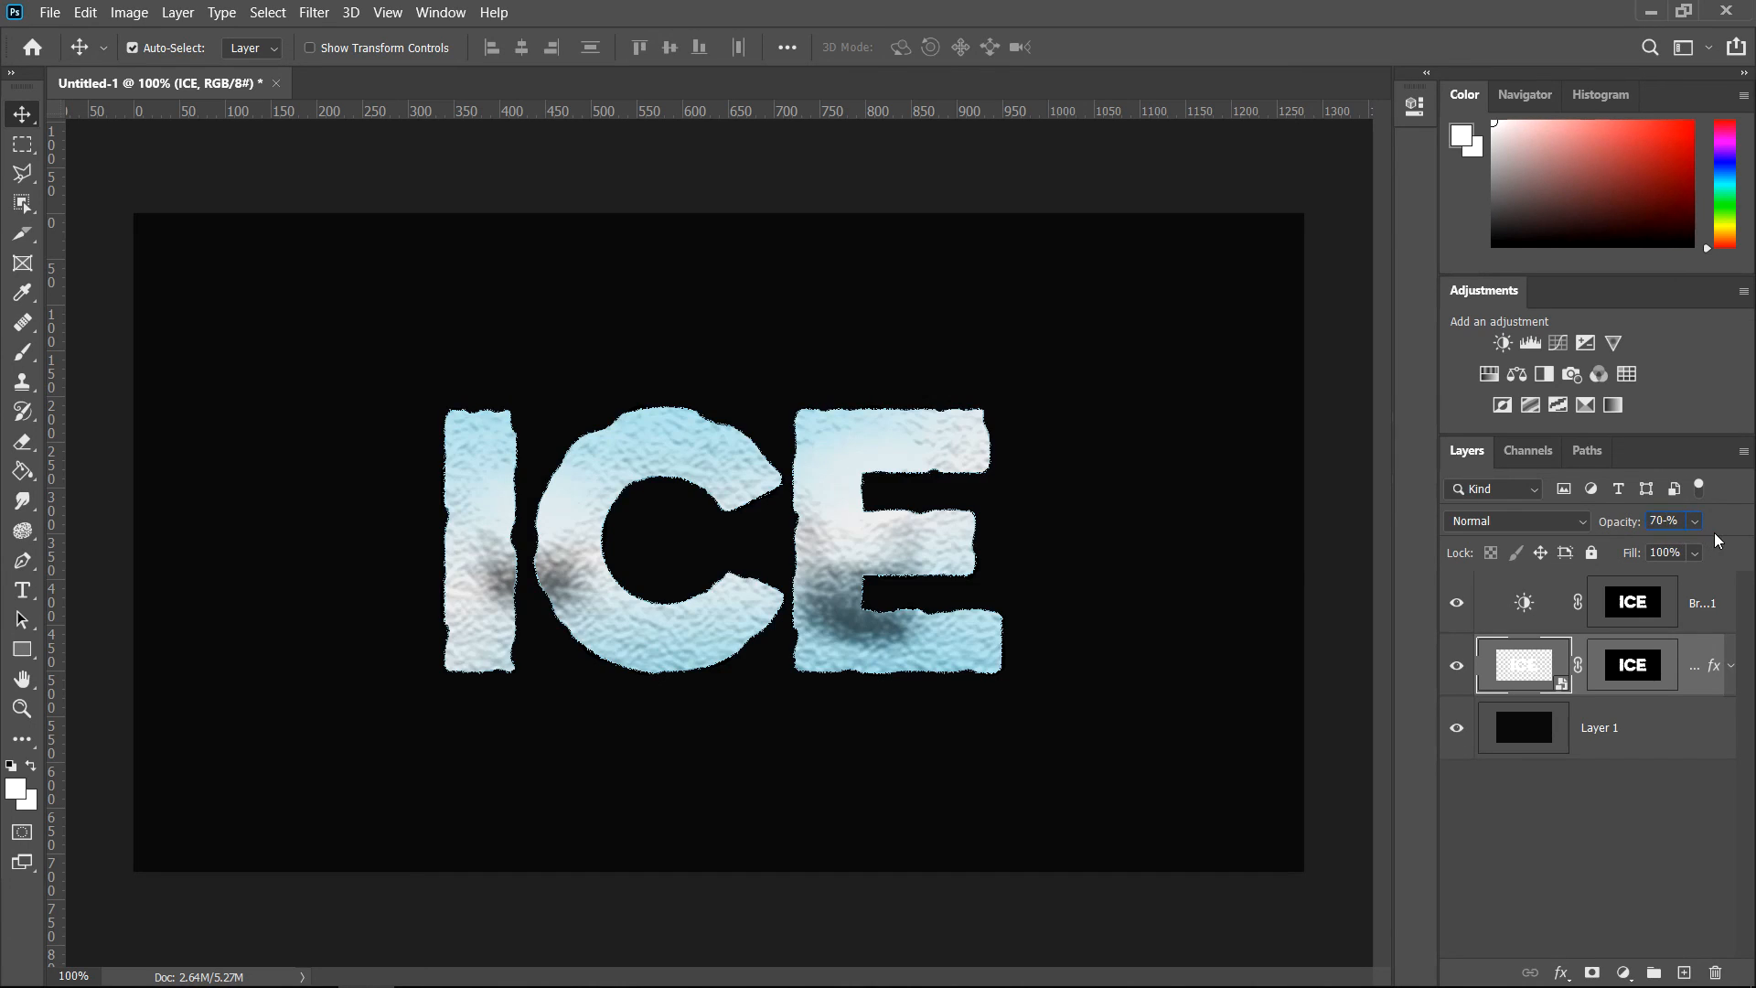
Select the dark background layer, Layer 1
left_click(1619, 729)
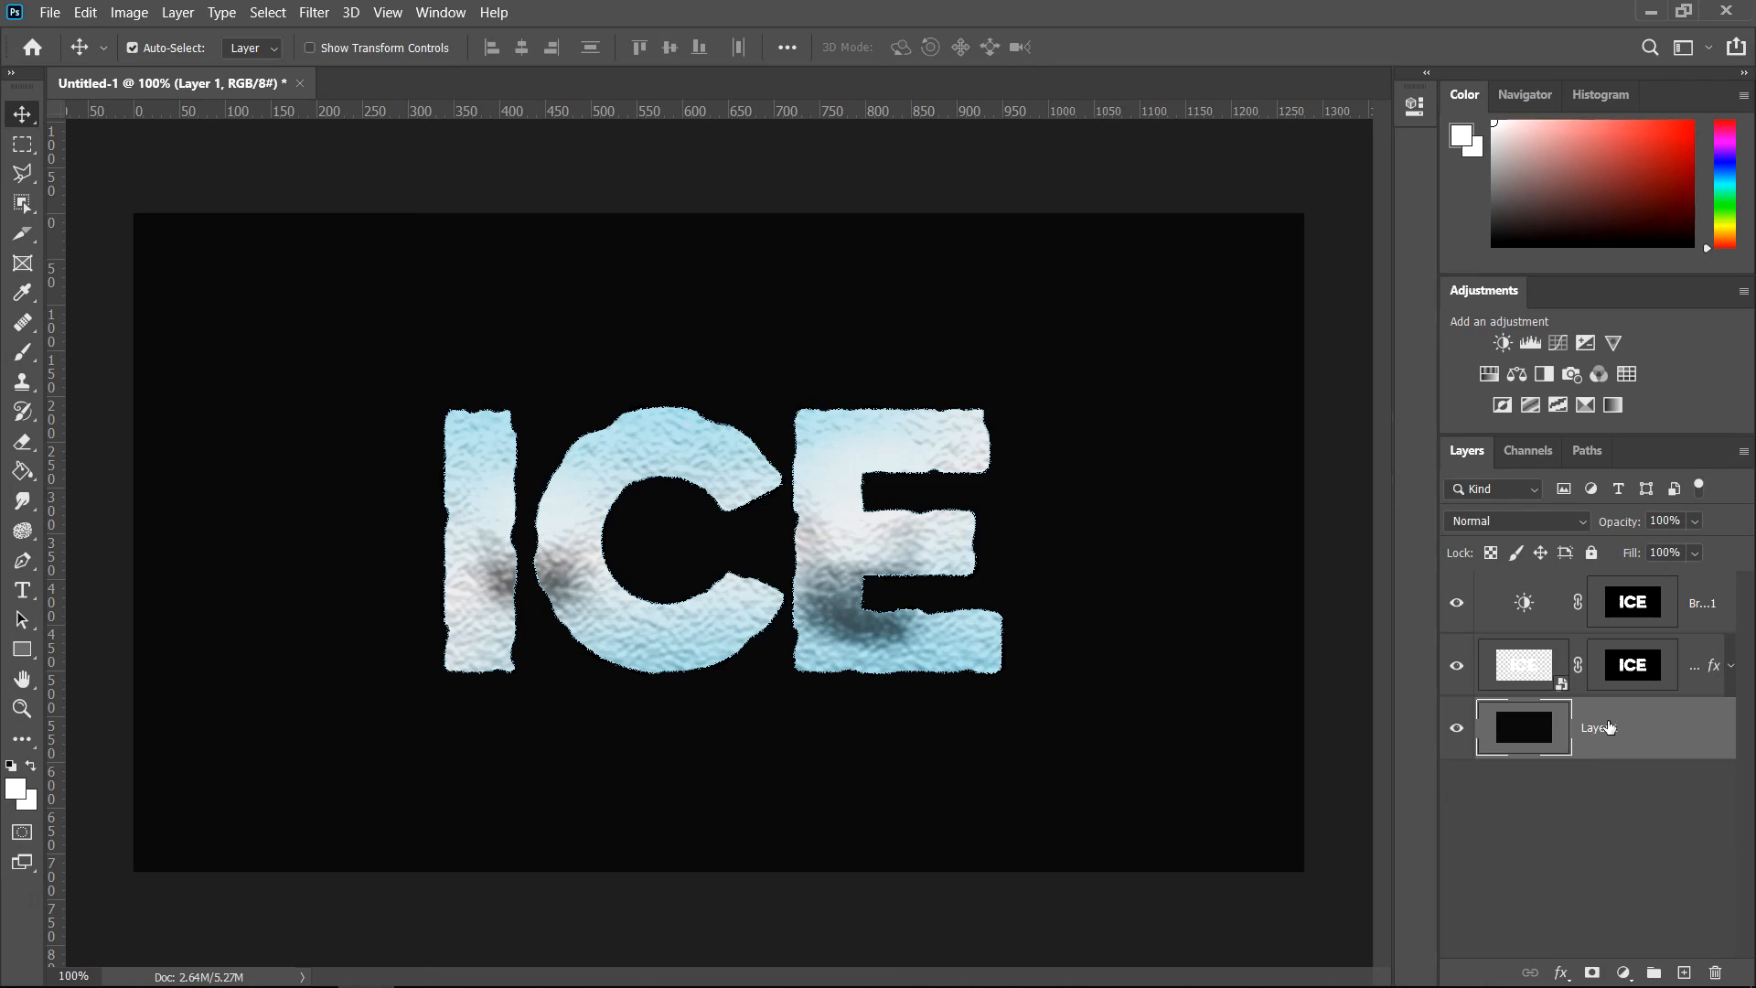